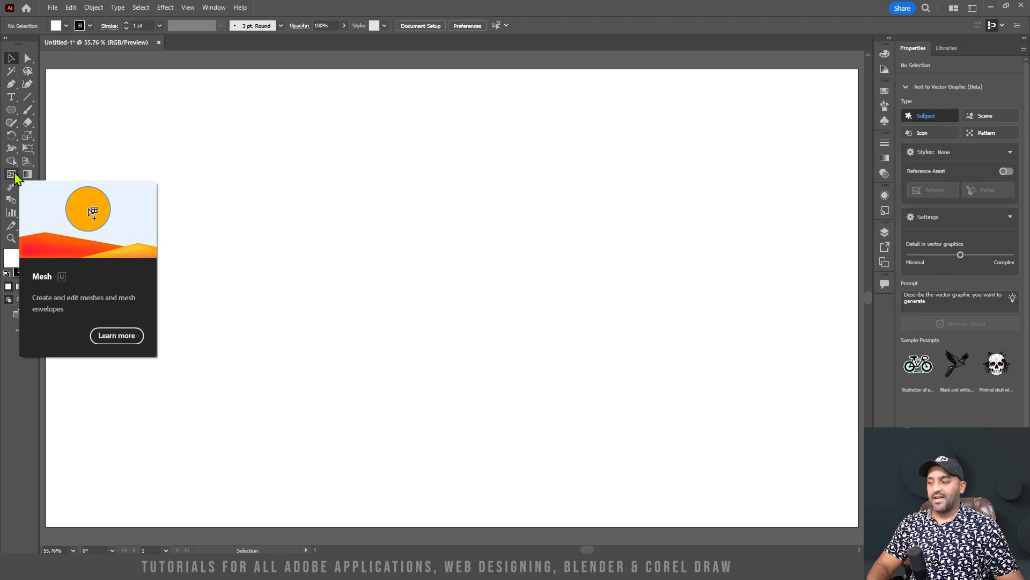
Draw a circle about 572 px in diameter near the middle of the artboard with the Ellipse tool
key("l")
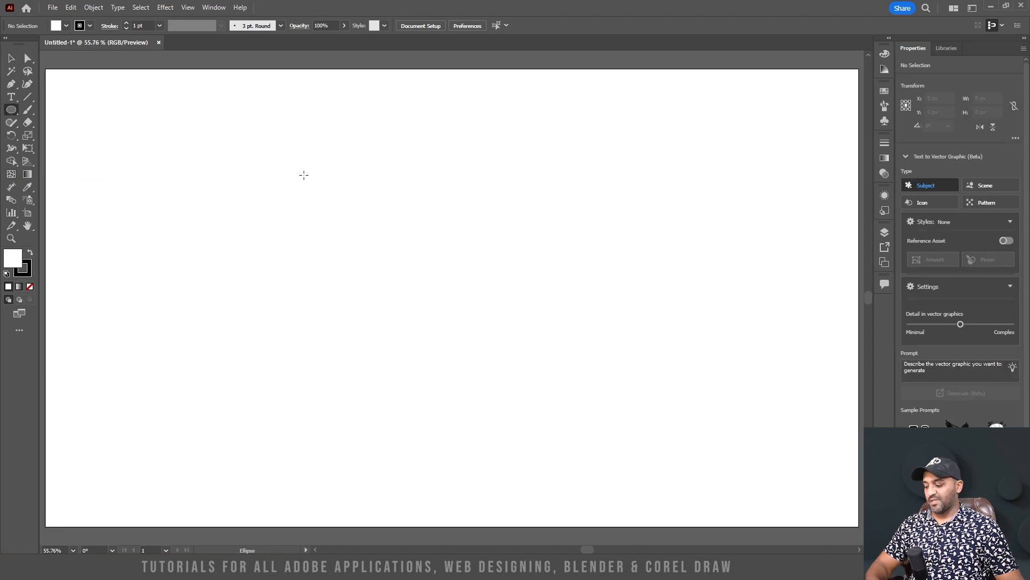
left_click_drag(297, 161, 539, 370)
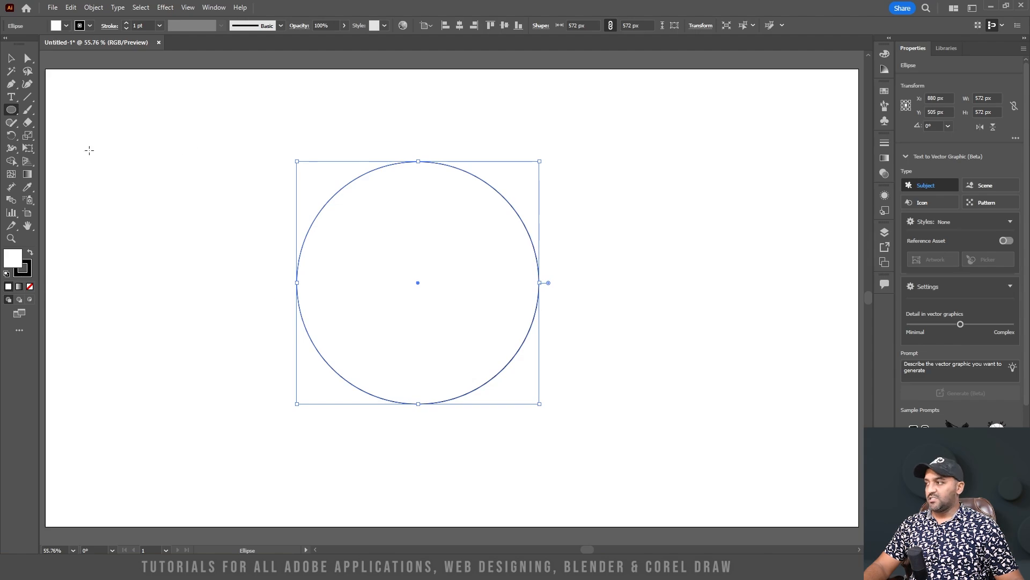
left_click(11, 109)
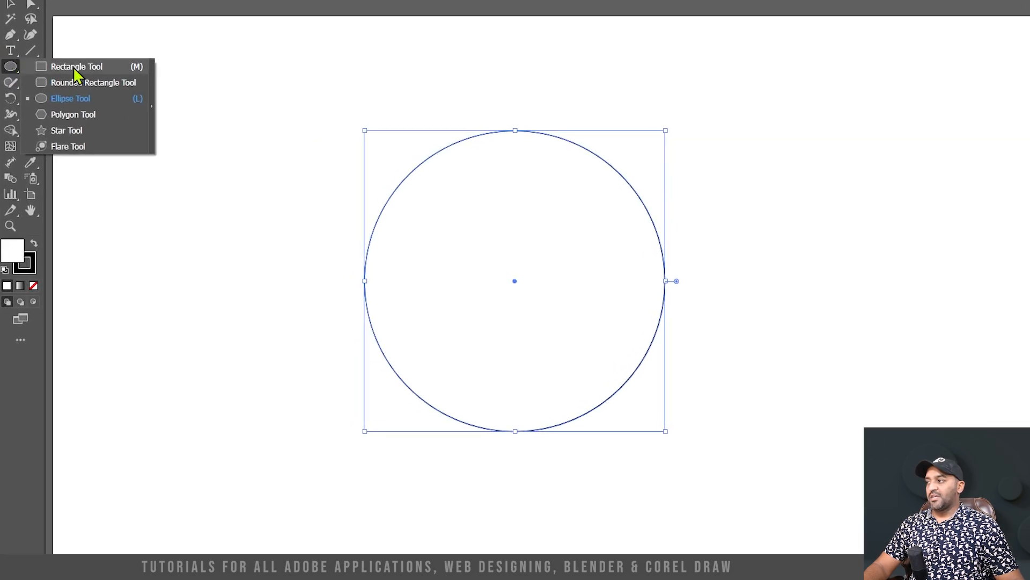
left_click(71, 67)
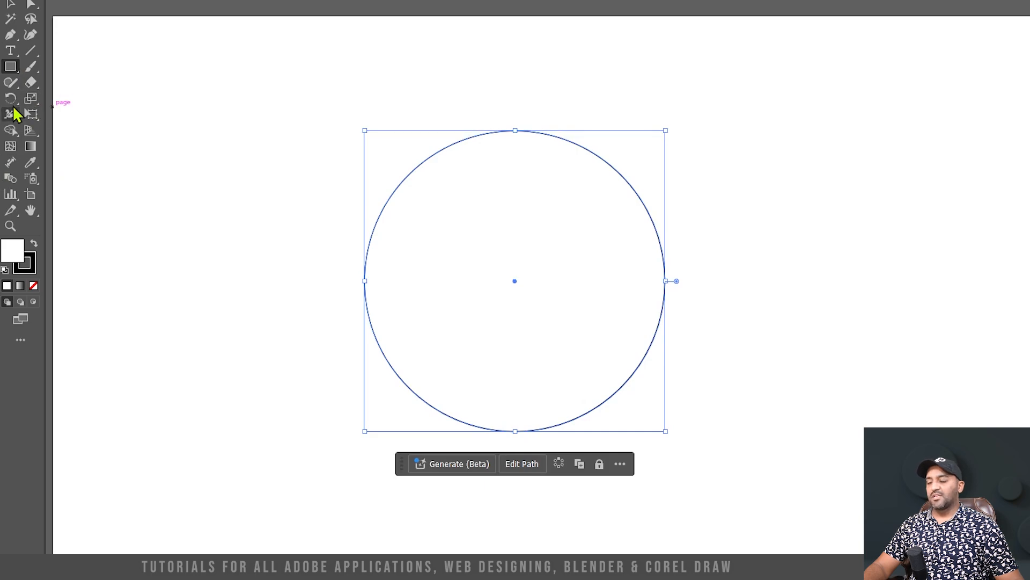
left_click(19, 68)
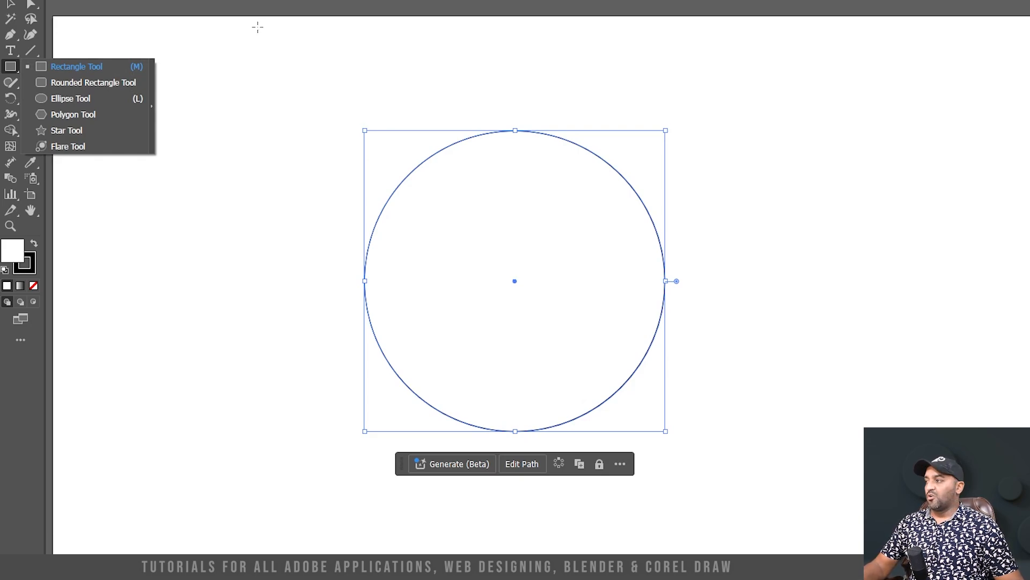
left_click(30, 5)
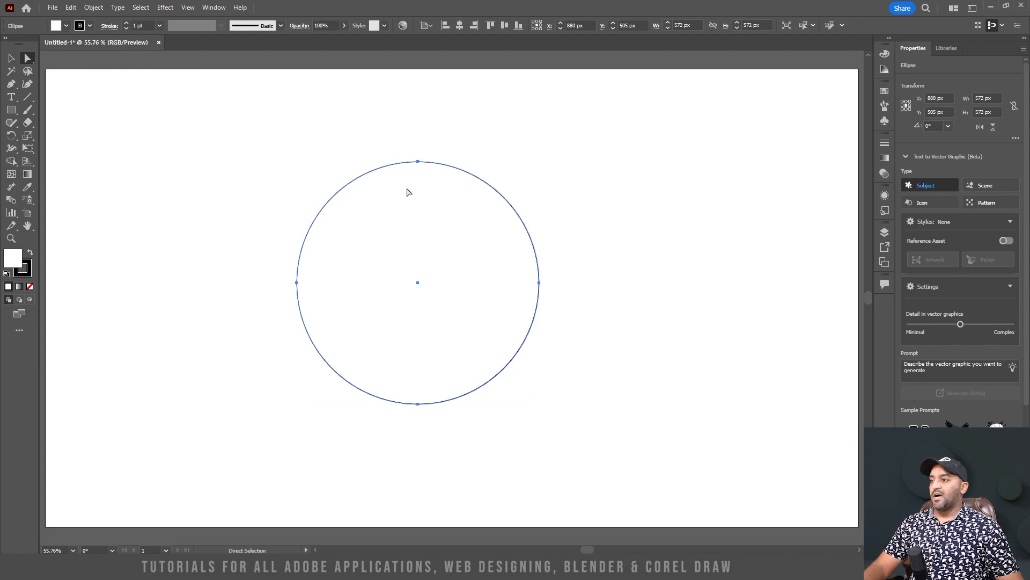
left_click(525, 138)
left_click(459, 194)
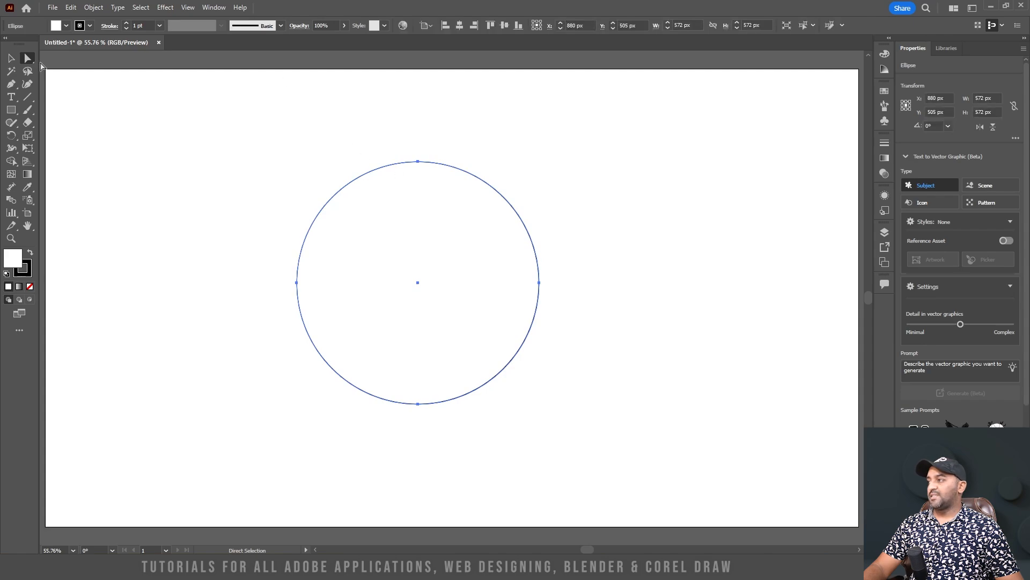
Select the circle and open the Pucker & Bloat effect for it with the preview enabled
left_click(10, 59)
left_click_drag(299, 120, 491, 256)
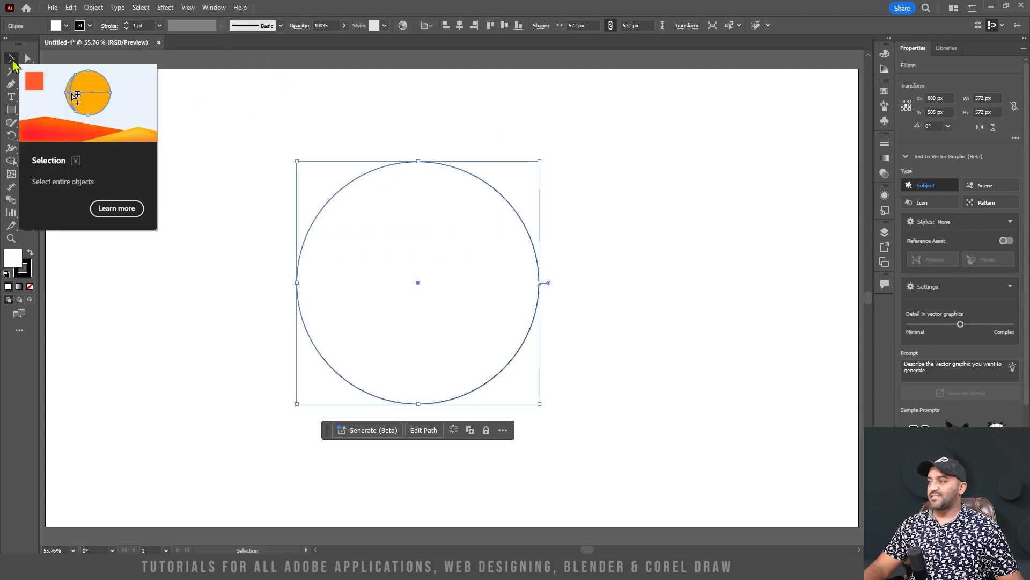
left_click(166, 8)
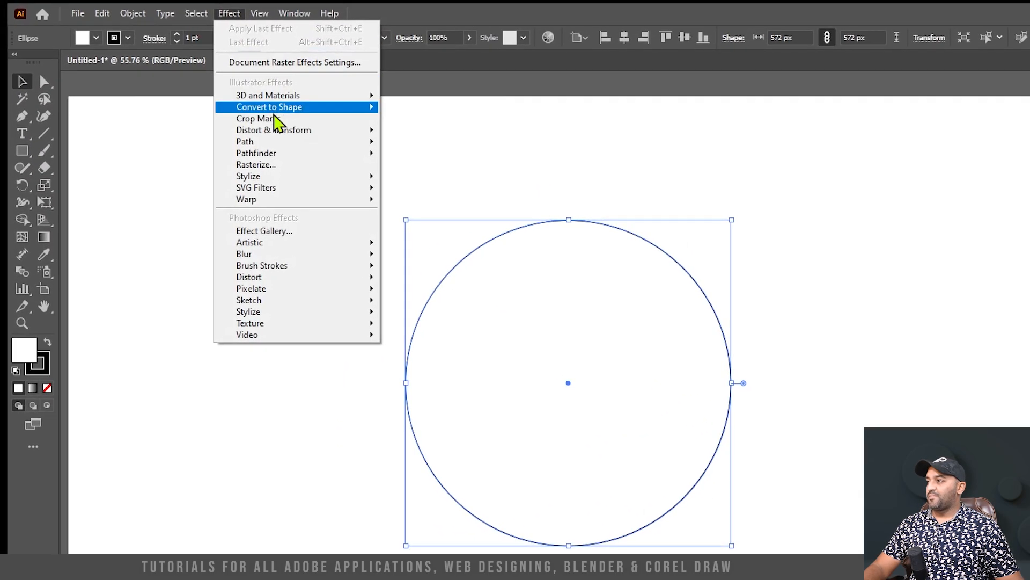
mouse_move(368, 133)
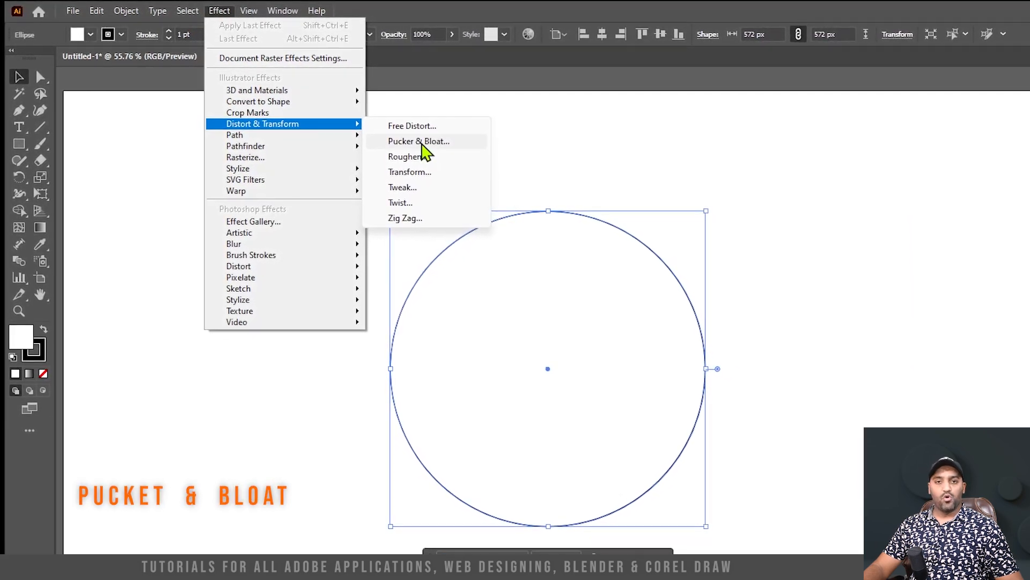
left_click(422, 143)
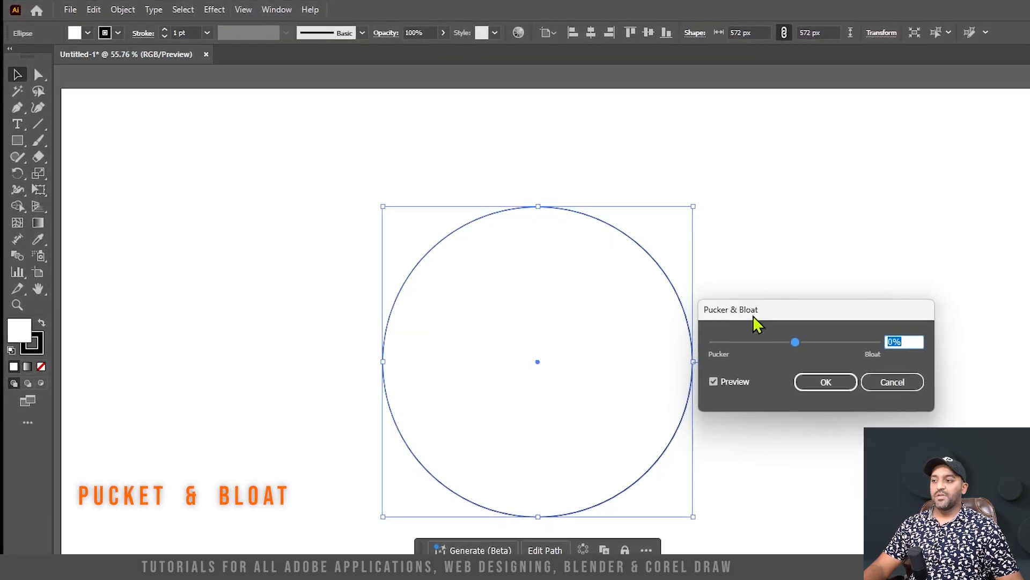
left_click_drag(756, 325, 819, 282)
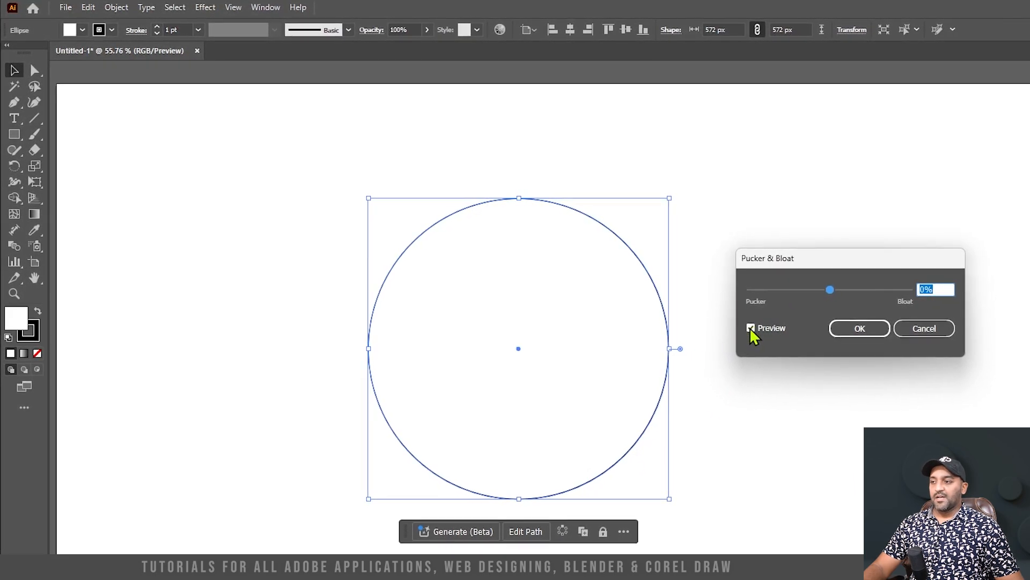
left_click(750, 328)
mouse_move(828, 289)
left_mouse_down()
mouse_move(815, 294)
mouse_move(872, 295)
mouse_move(804, 303)
mouse_move(834, 305)
left_mouse_up()
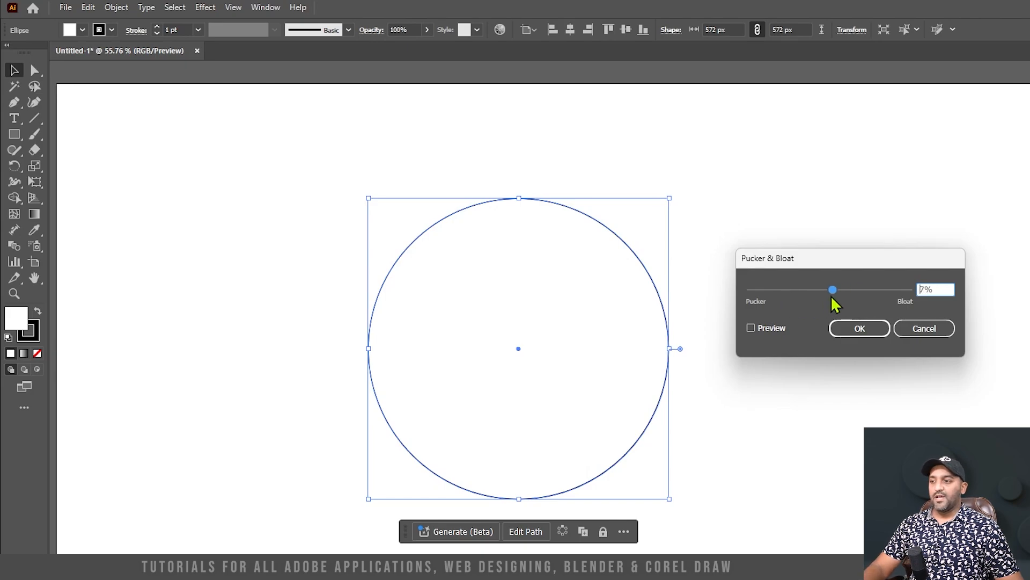
left_click(751, 327)
Set Pucker & Bloat to about -56% to turn the circle into a four-pointed star, and apply the effect
left_click_drag(835, 289, 855, 292)
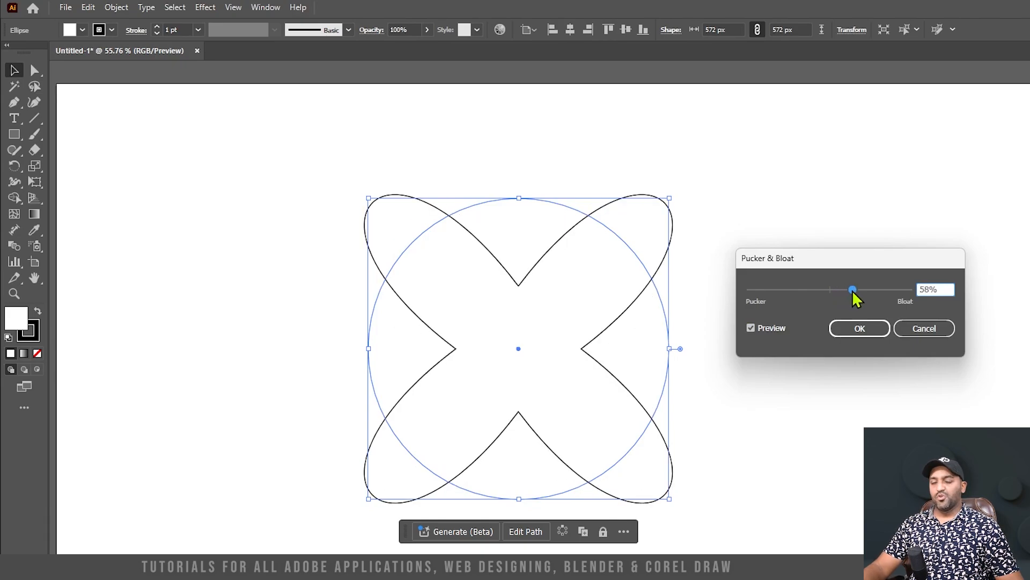
mouse_move(852, 290)
left_mouse_down()
mouse_move(868, 289)
mouse_move(767, 291)
mouse_move(865, 291)
left_mouse_up()
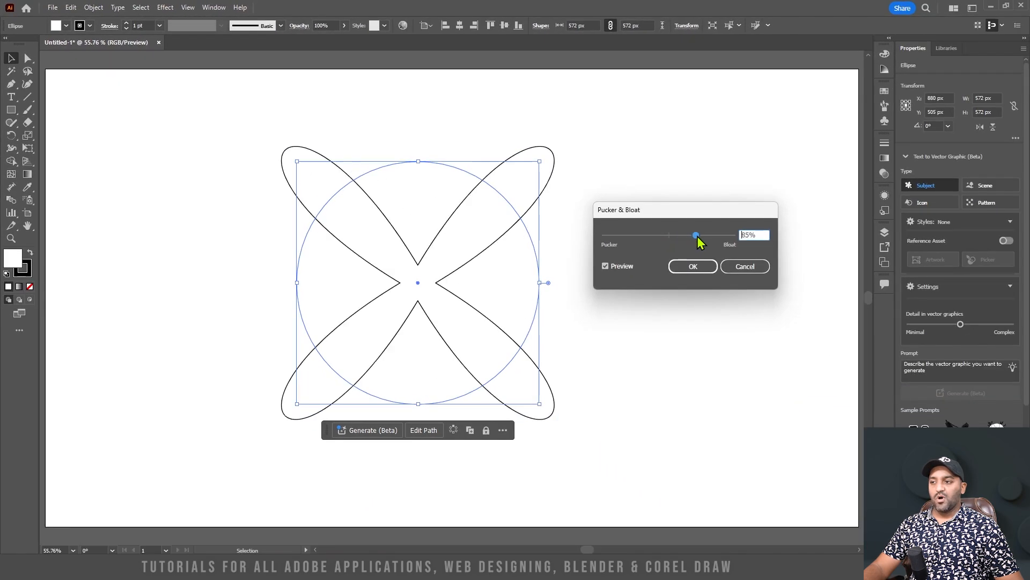
left_click_drag(697, 236, 651, 237)
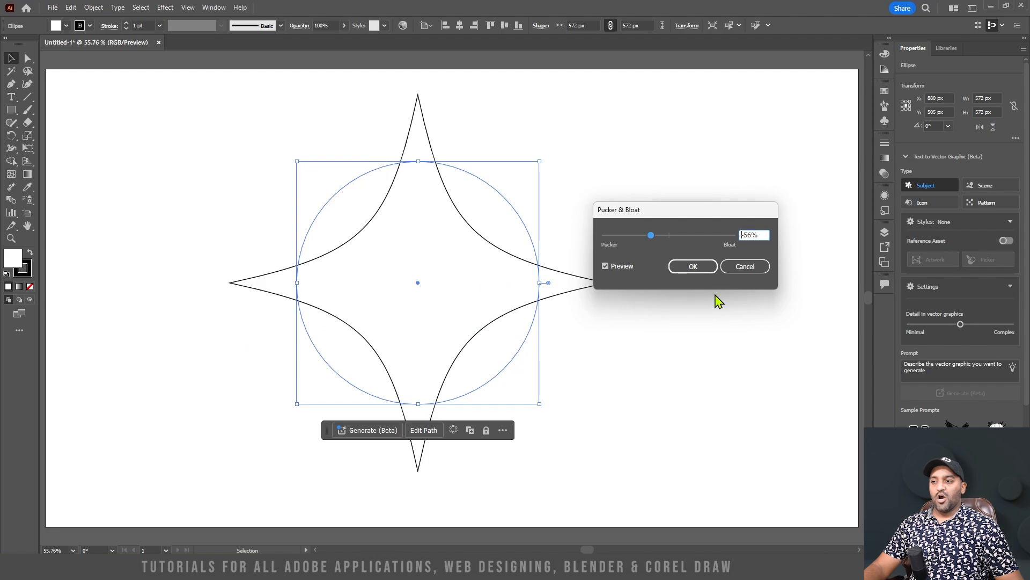
left_click(763, 265)
left_click(612, 336)
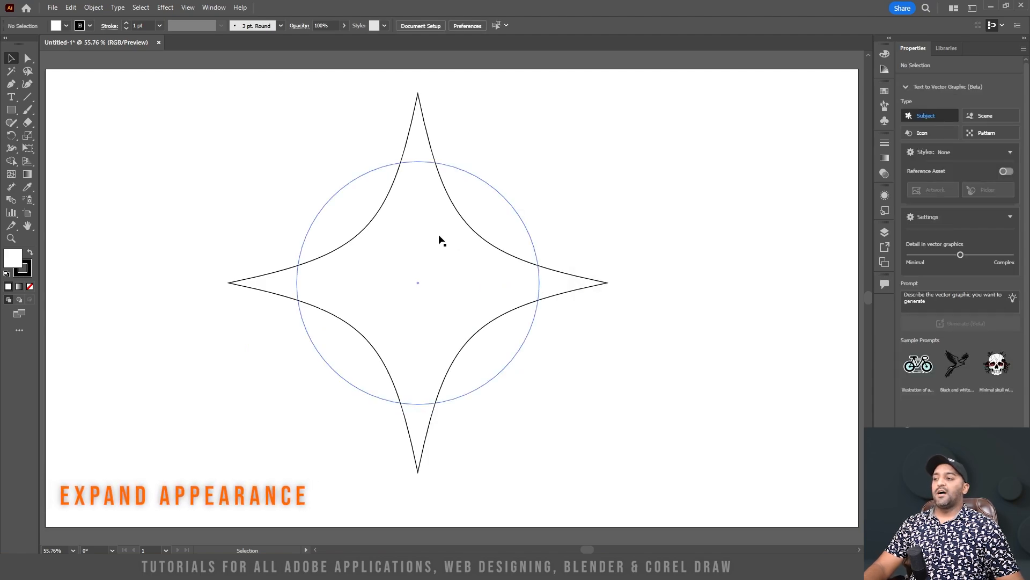
Expand the appearance of the puckered circle so its outline becomes the star shape itself
left_click(500, 250)
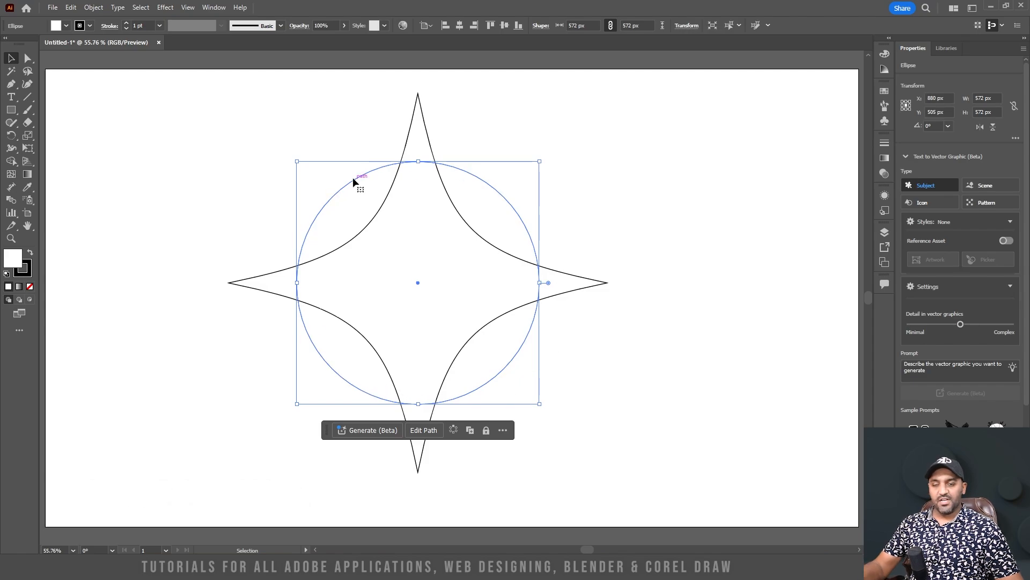
left_click(501, 159)
left_click(445, 192)
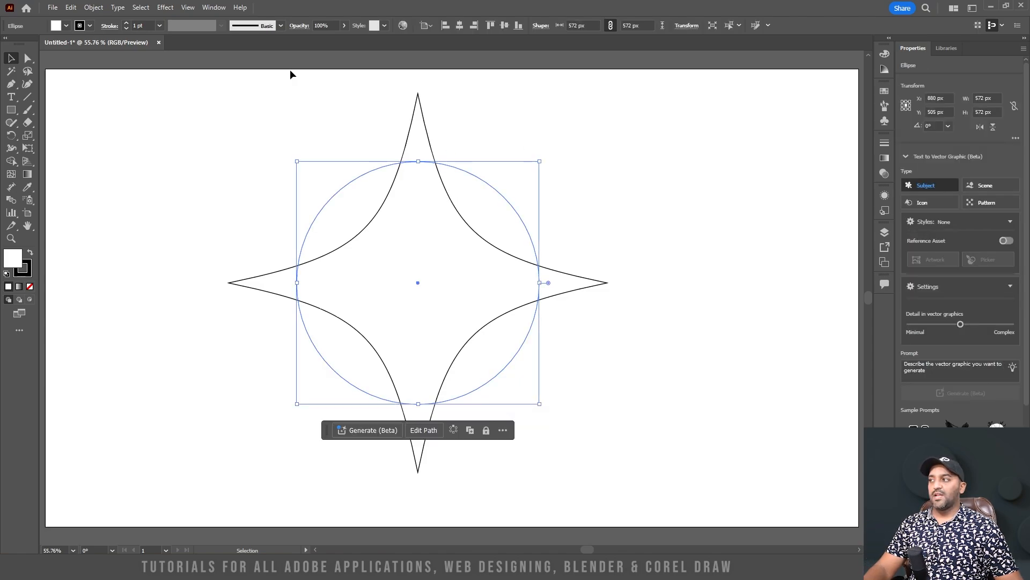
left_click(93, 8)
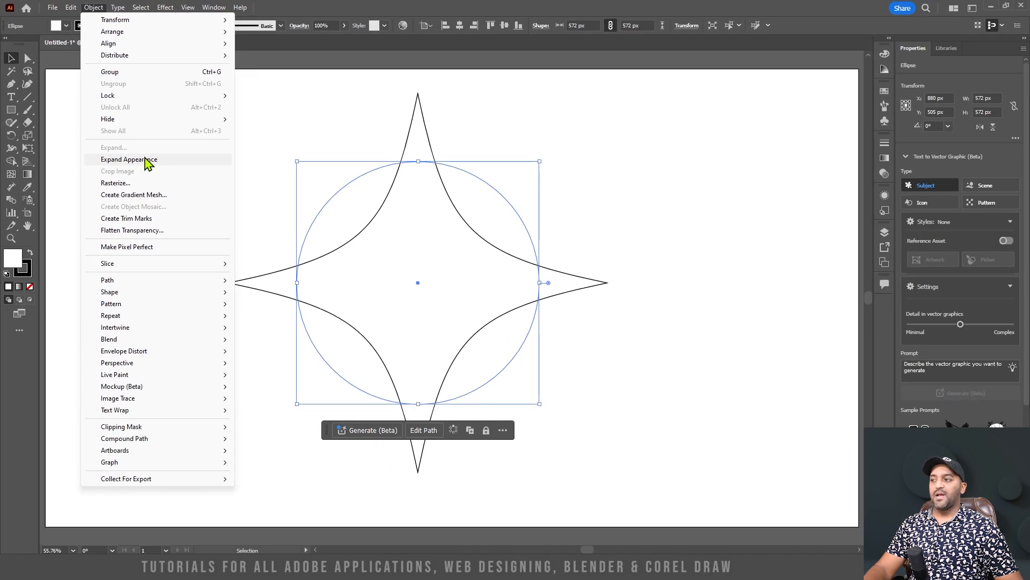
left_click(145, 159)
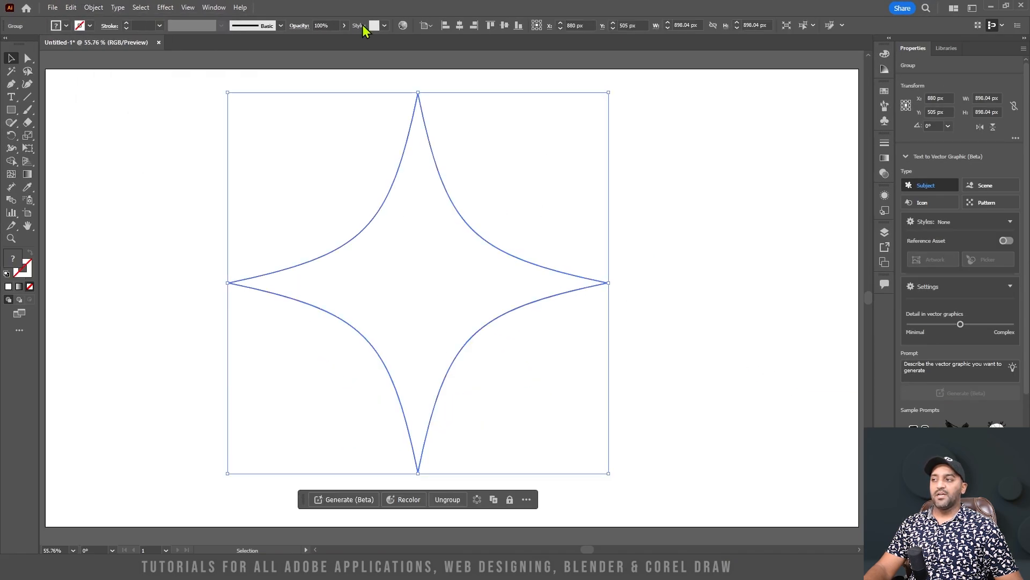
Scale the expanded star down to a small size and place it in the upper-left corner of the artboard
left_click(729, 189)
left_click(473, 251)
left_click_drag(613, 94, 371, 377)
left_click_drag(285, 420, 135, 141)
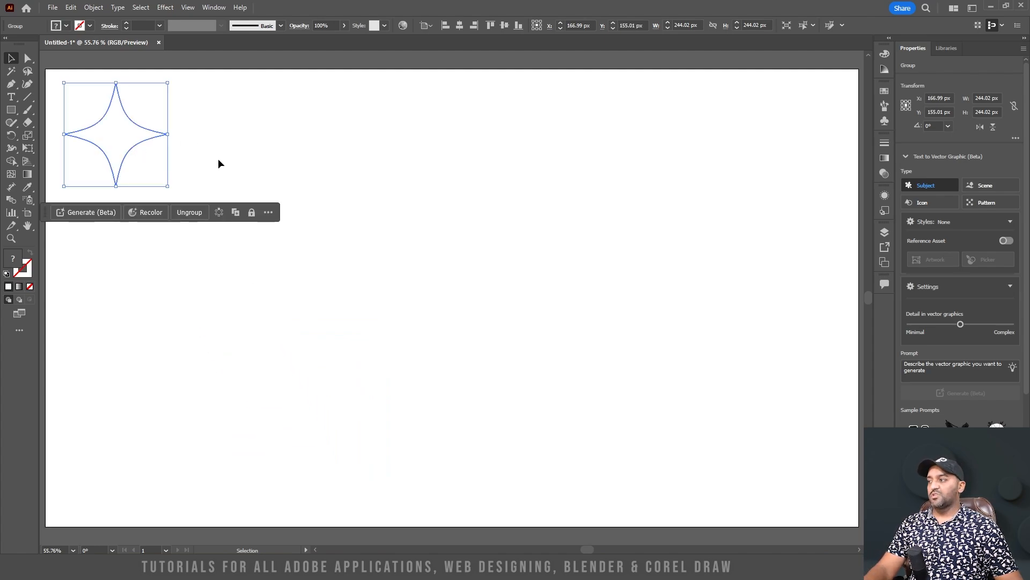
left_click(217, 158)
left_click(121, 146)
left_click_drag(169, 185, 135, 153)
left_click(195, 114)
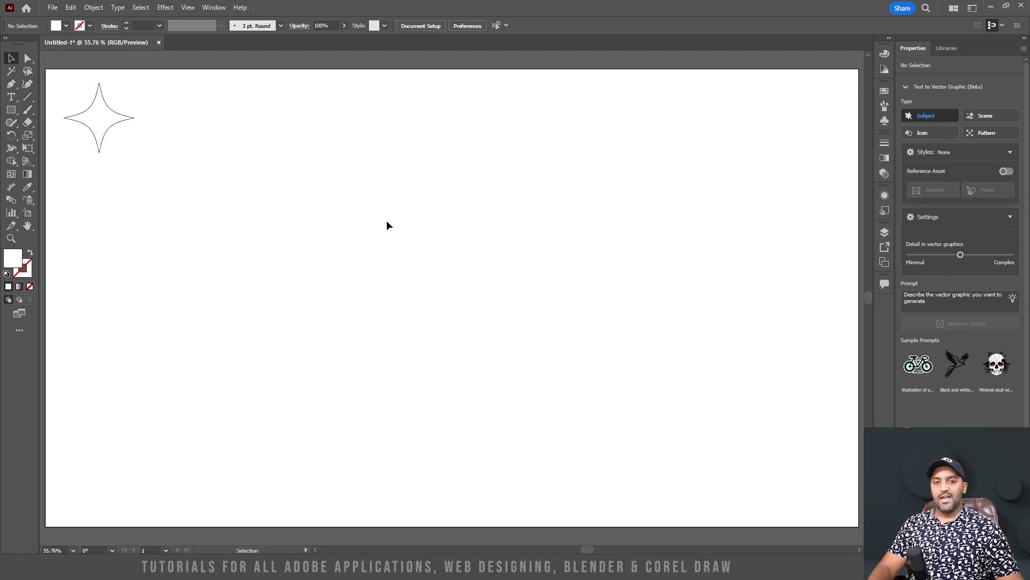
Draw a circle about 474 px in diameter and pull its top anchor straight up to form an egg about 688 px tall
key("l")
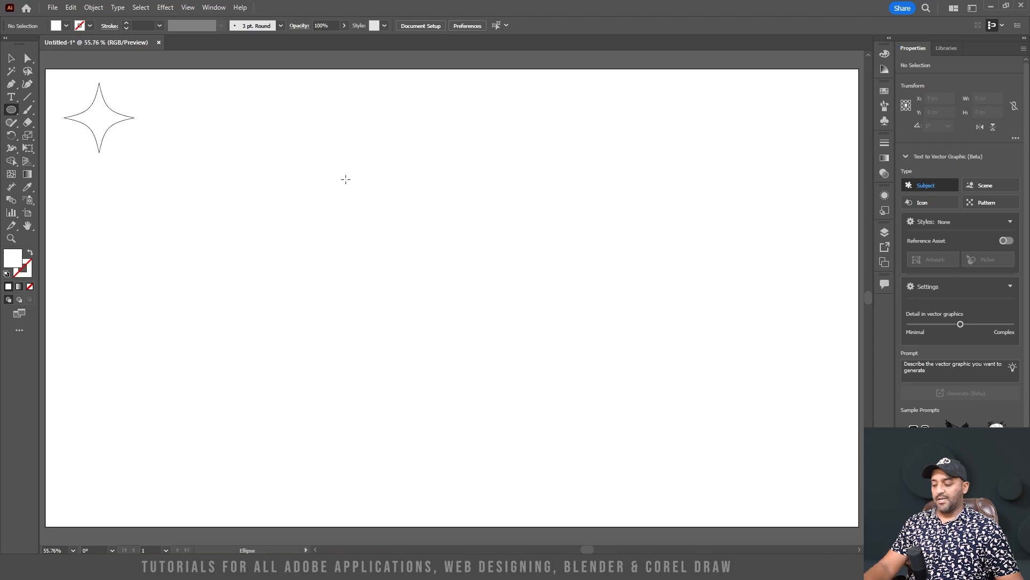
left_click_drag(345, 179, 546, 378)
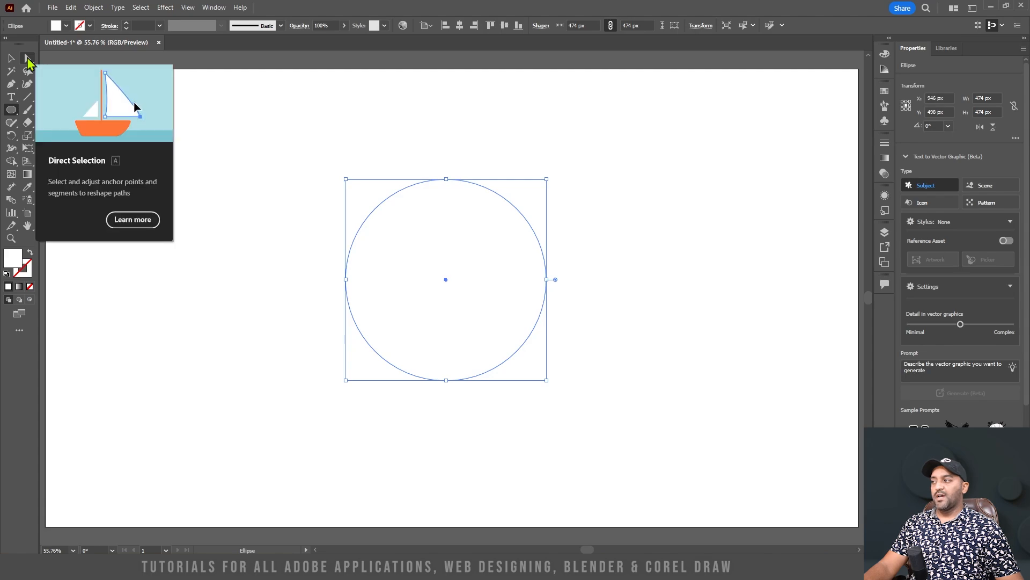
left_click(28, 59)
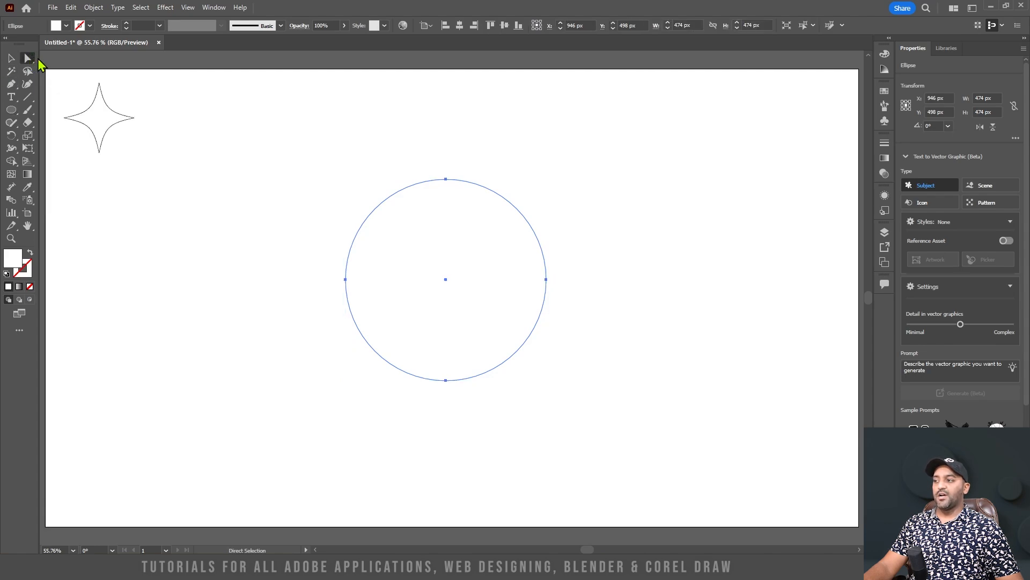
left_click_drag(420, 171, 449, 105)
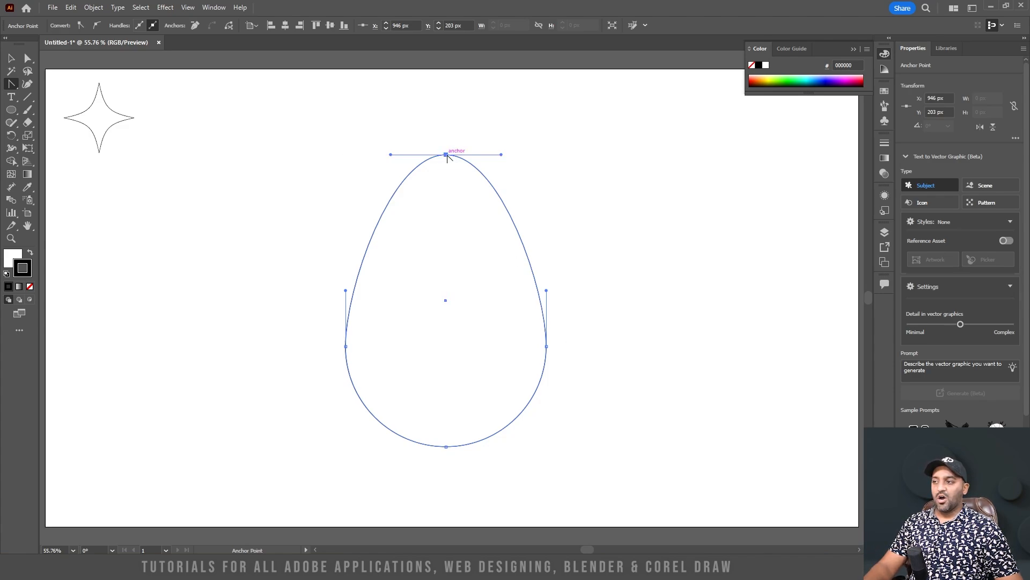
Try converting the egg's top anchor to a corner with the Anchor Point tool, and undo the conversion
right_click(11, 88)
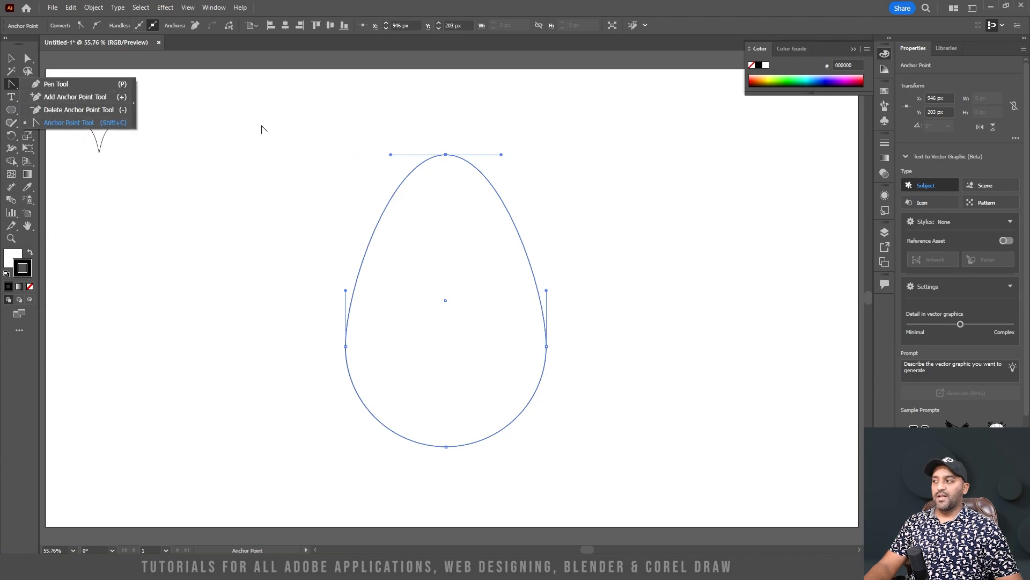
left_click(446, 155)
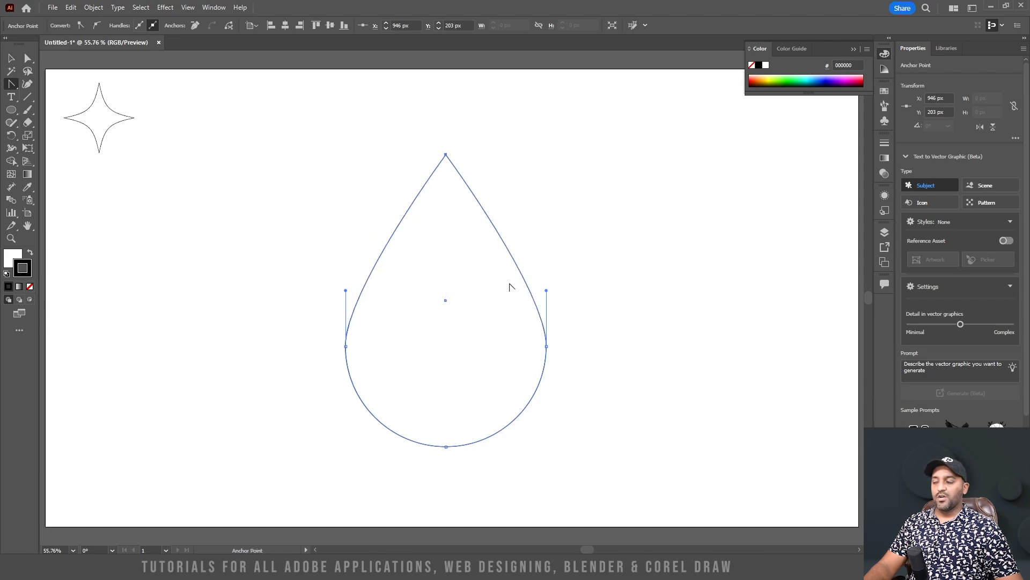
left_click(27, 58)
left_click(450, 159)
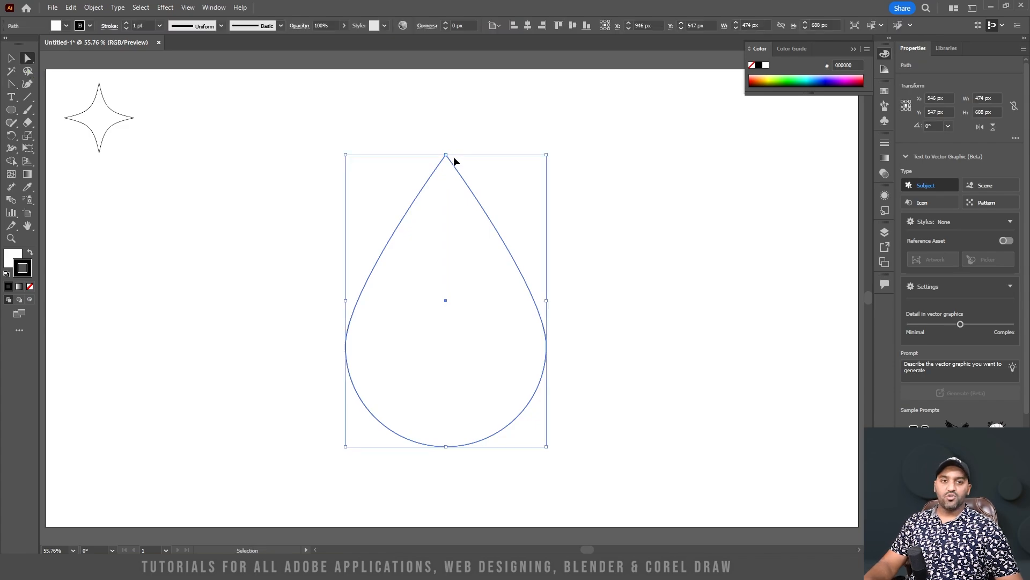
key("ctrl+z")
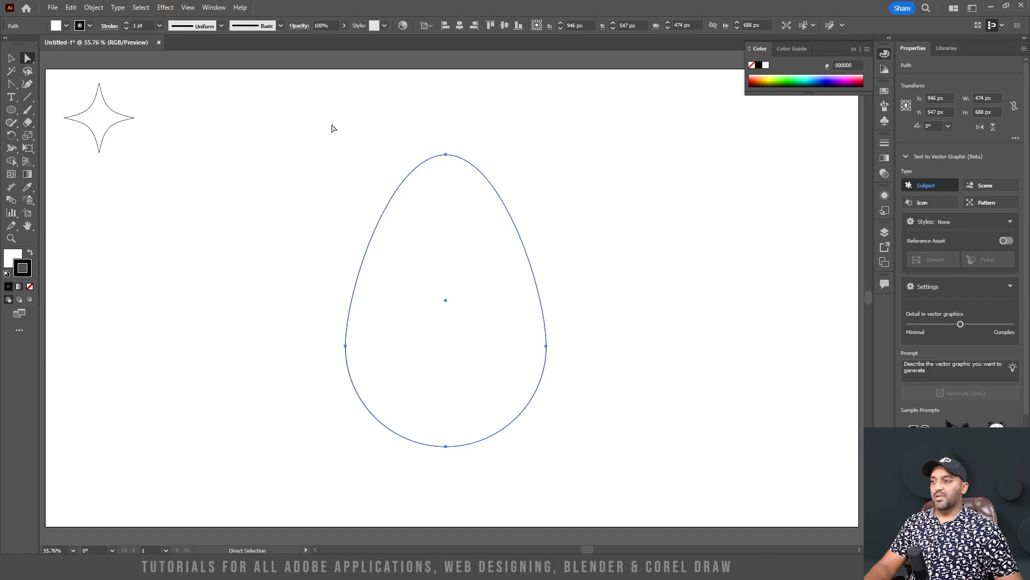
Point both handles of the egg's top anchor straight down and raise the anchor to about Y 82.5 px, forming a teardrop
left_click(446, 155)
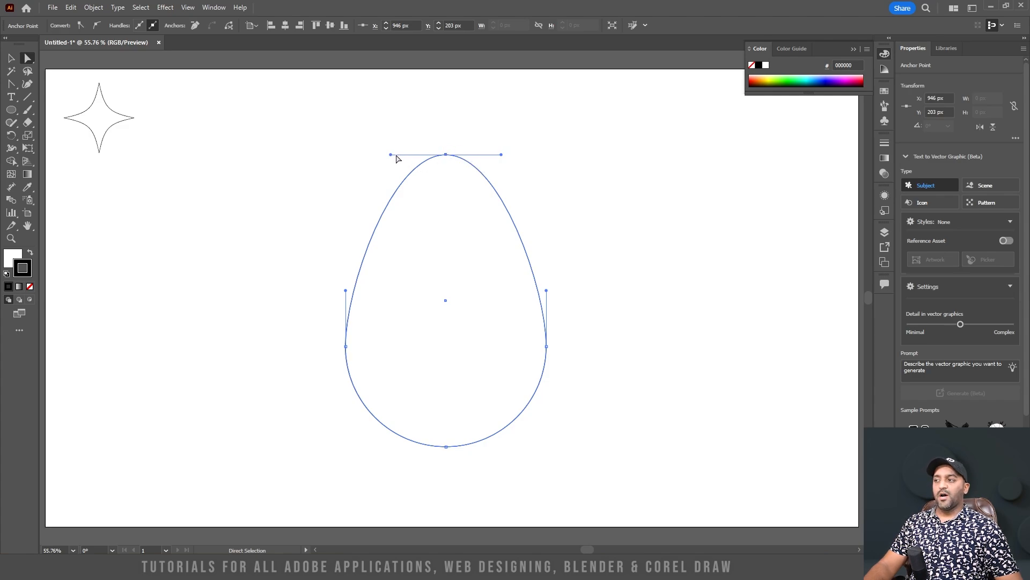
left_click_drag(391, 156, 446, 268)
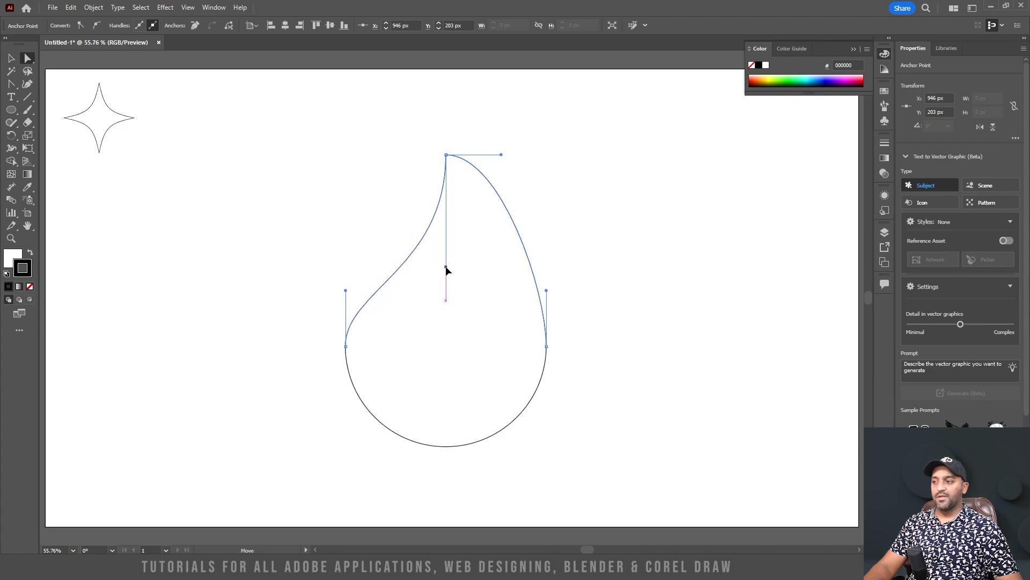
left_click_drag(501, 155, 447, 266)
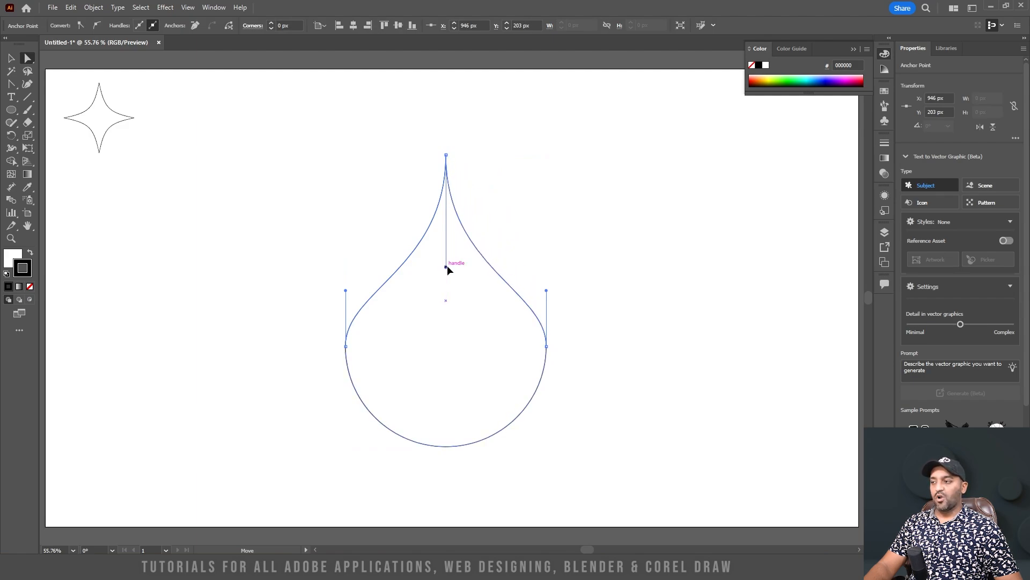
left_click(447, 267)
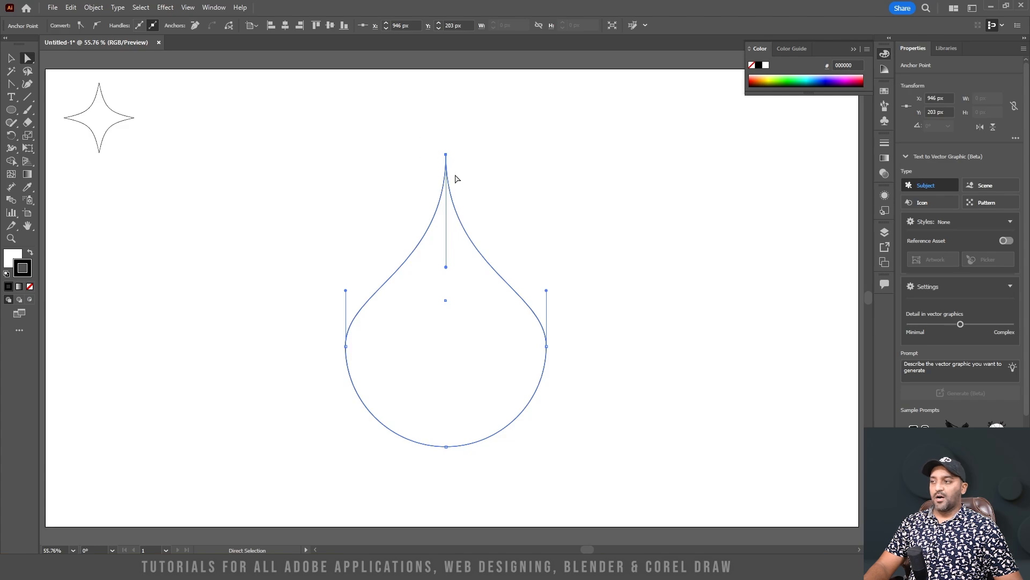
left_click_drag(446, 154, 446, 104)
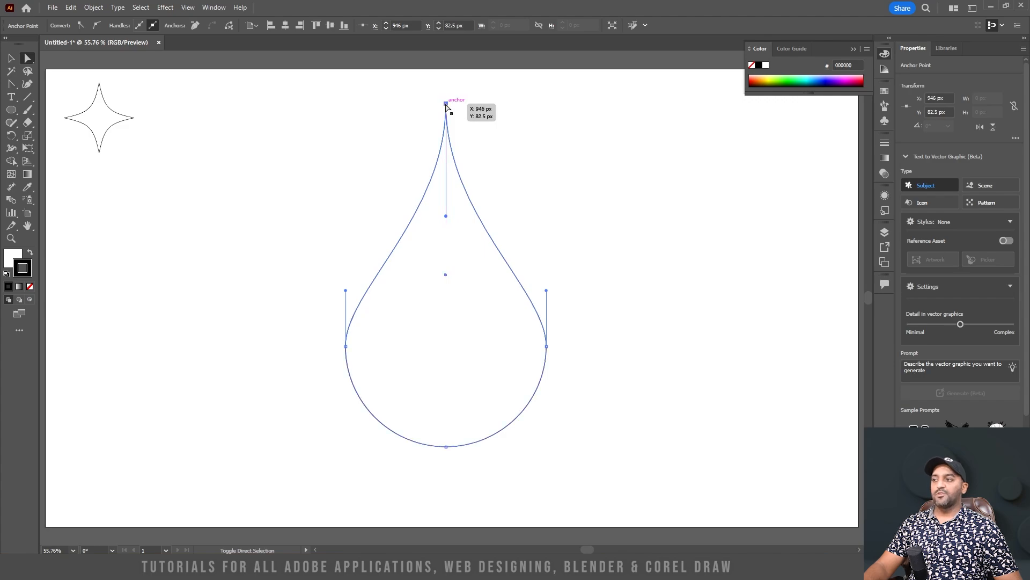
Erase the teardrop's sharp tip straight across with the Eraser tool, leaving a narrow flat top
left_click(493, 173)
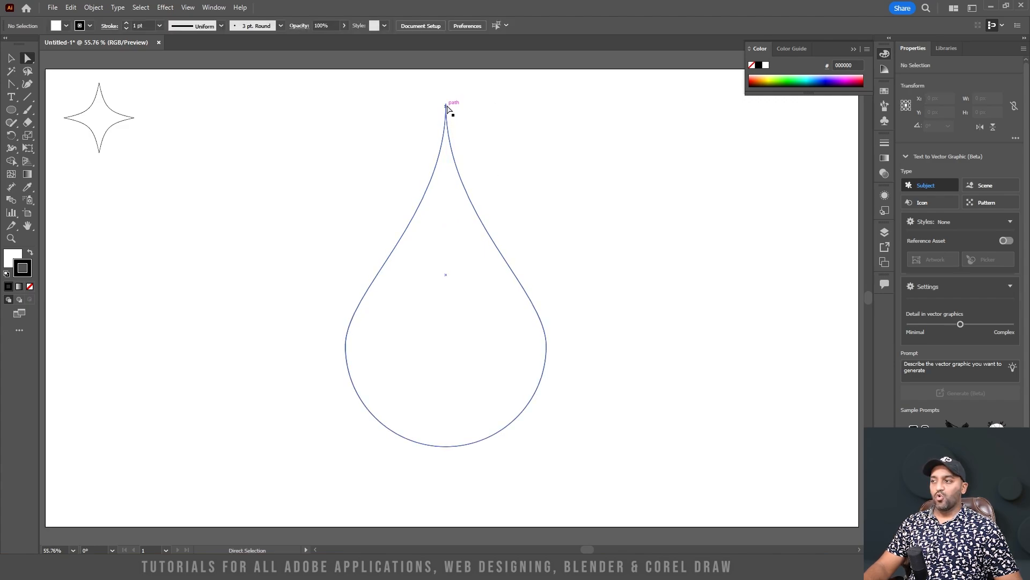
left_click_drag(446, 105, 439, 138)
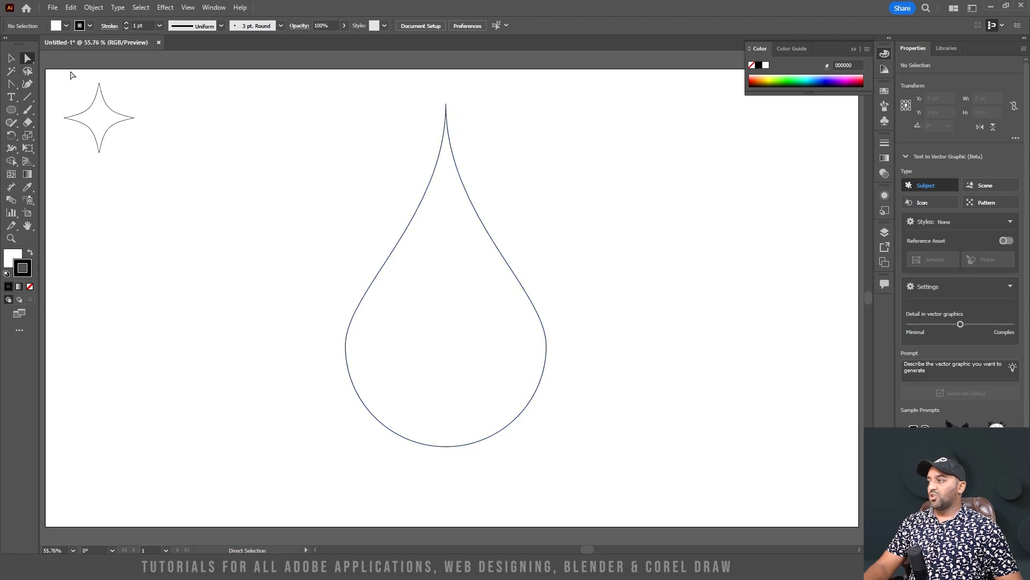
left_click(28, 124)
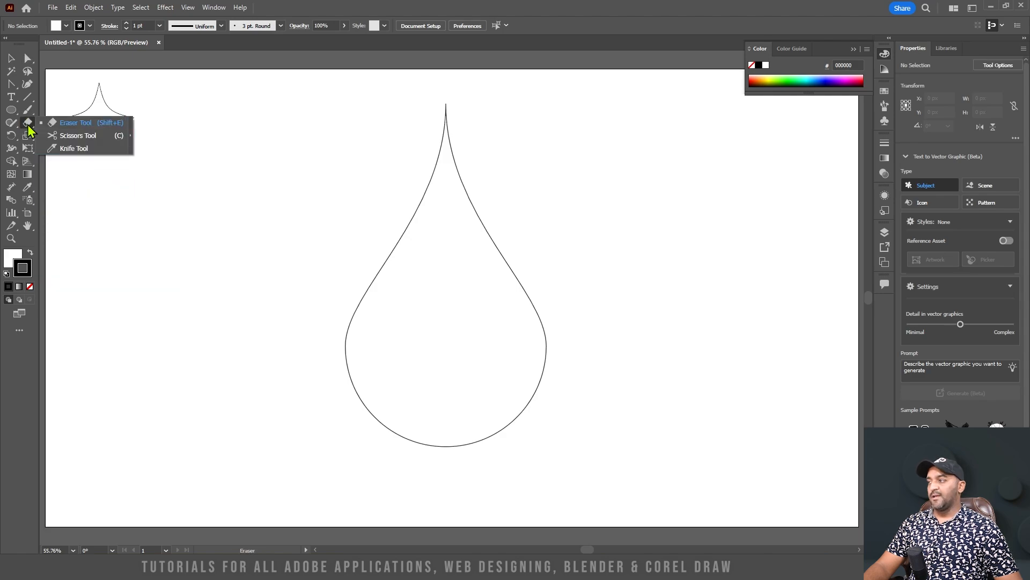
left_click(78, 123)
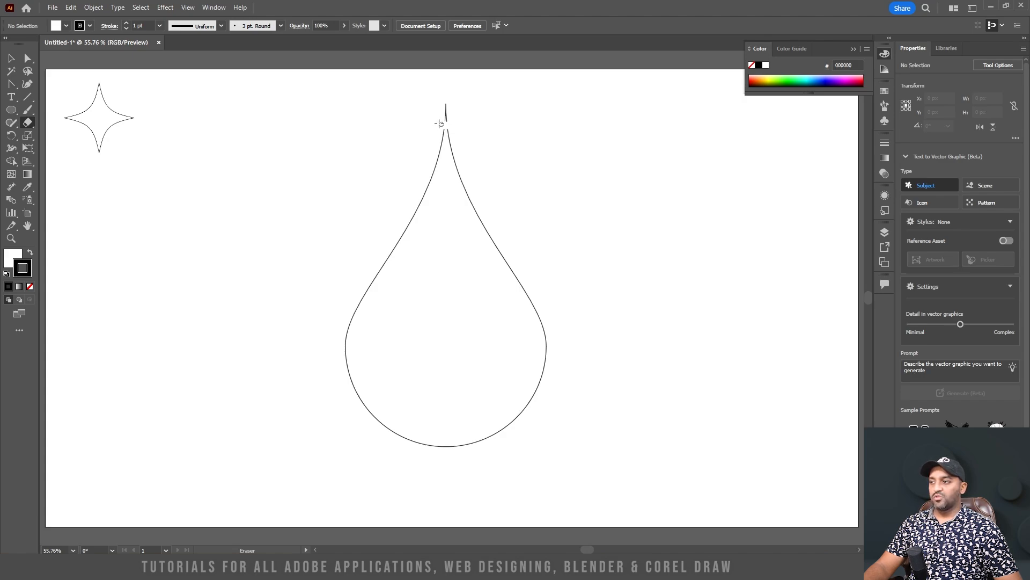
left_click_drag(447, 102, 446, 120)
Round the two corners of the teardrop's flat top to a radius of about 8 px
left_click(15, 59)
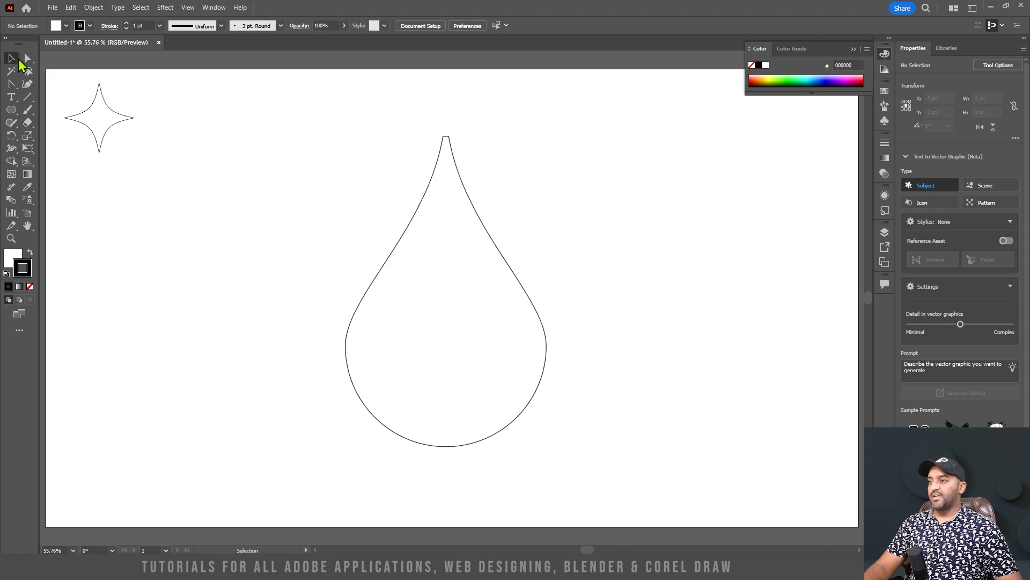
left_click(441, 144)
scroll(449, 139, "up", 2)
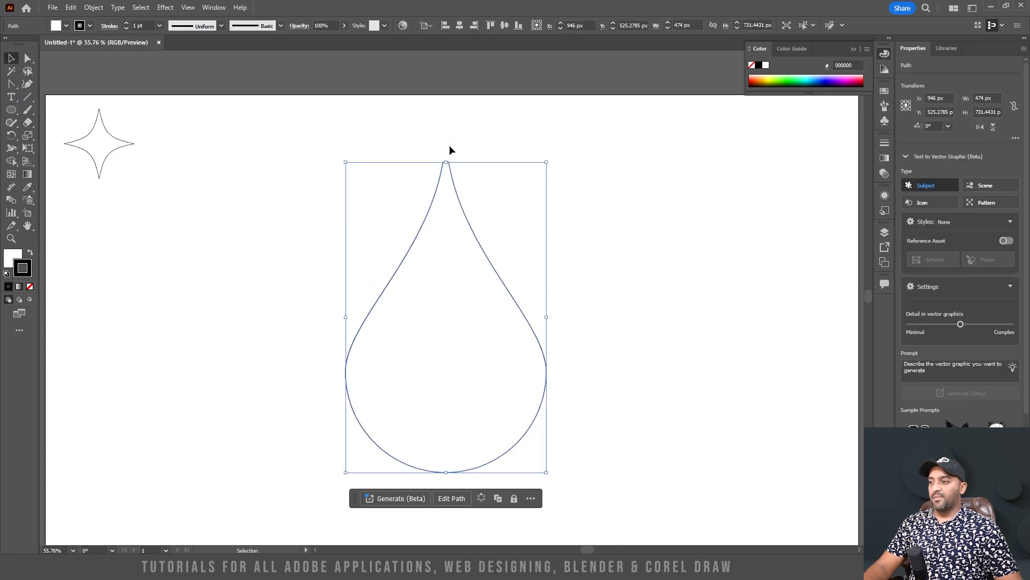
scroll(449, 172, "up", 3)
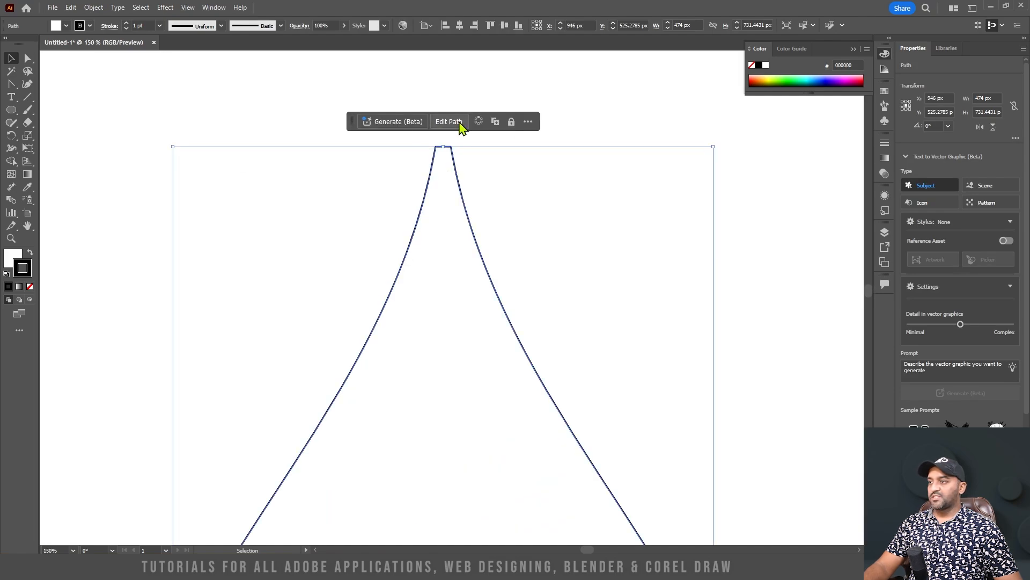
left_click(27, 58)
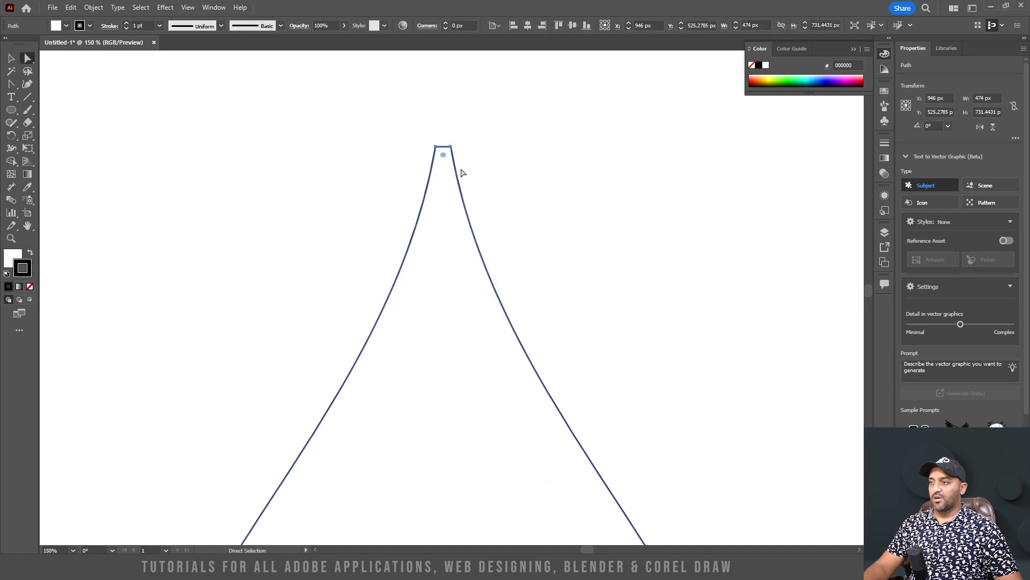
scroll(443, 162, "up", 5)
left_click_drag(414, 110, 473, 239)
scroll(475, 210, "down", 5)
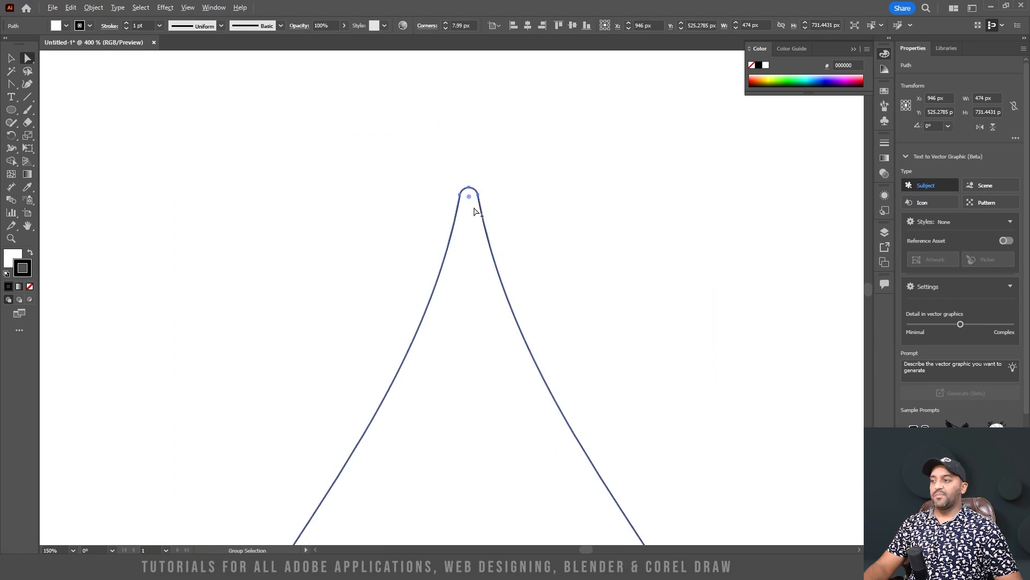
scroll(474, 210, "down", 4)
scroll(476, 207, "up", 1)
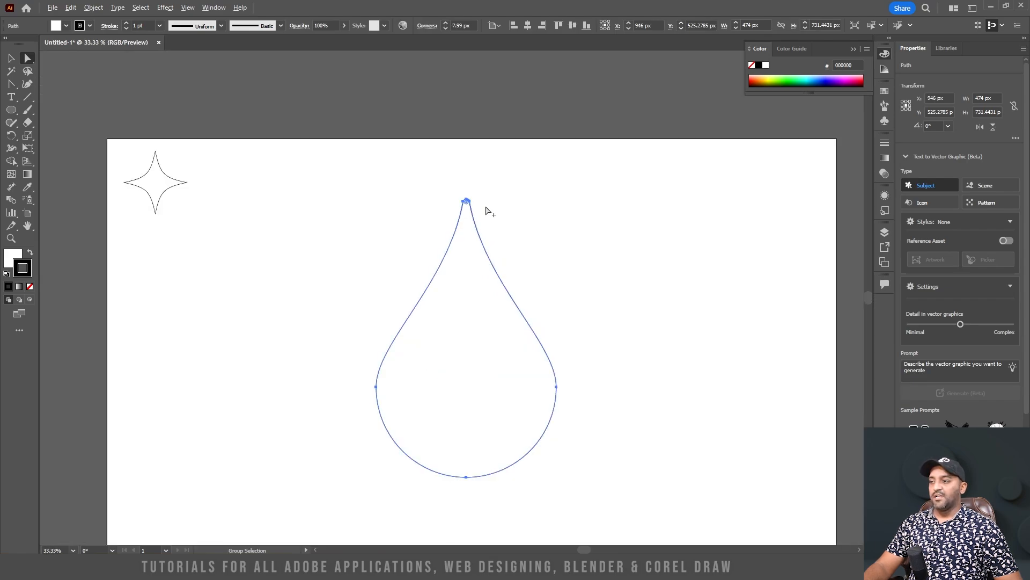
left_click(542, 227)
scroll(518, 245, "up", 1)
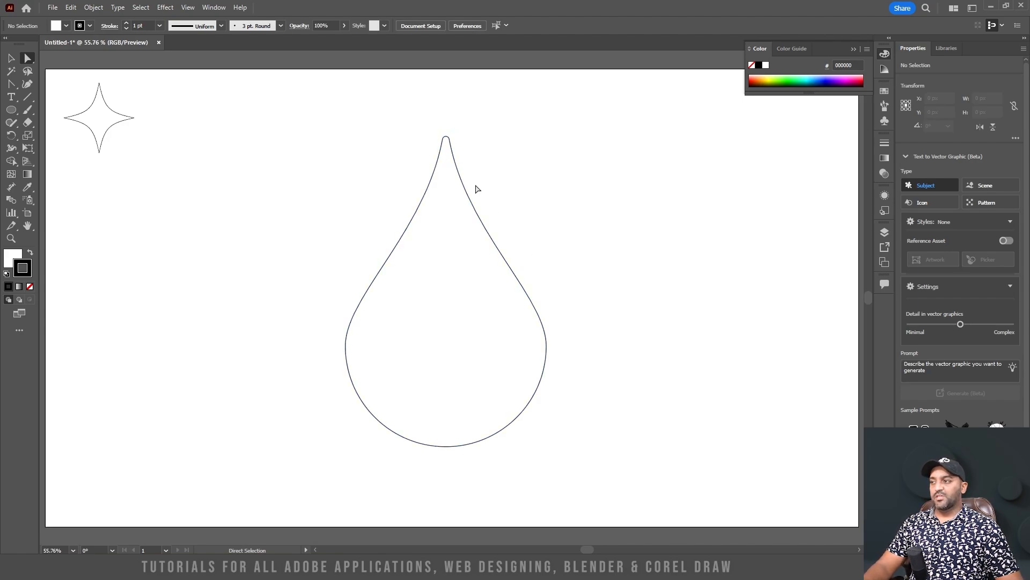
Scale the teardrop down to about the star's height and place it just to the right of the star
left_click(11, 58)
left_click(365, 278)
left_click_drag(546, 446, 162, 111)
left_click(332, 213)
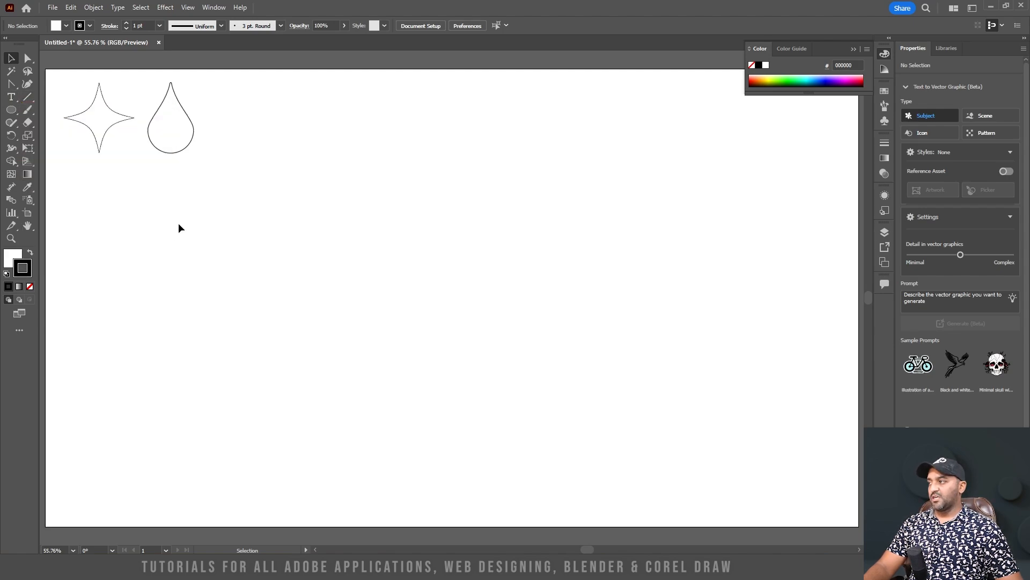
Draw a 305 px circle with default fill and stroke, and place a copy half a diameter to its right
left_click(11, 109)
left_click_drag(288, 158, 419, 281)
left_click(11, 60)
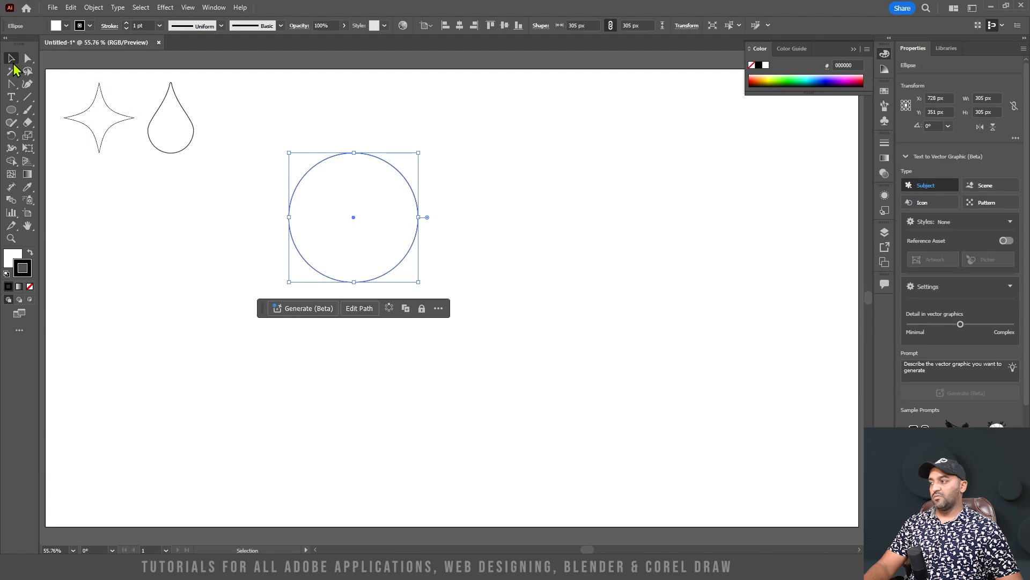
left_click(7, 276)
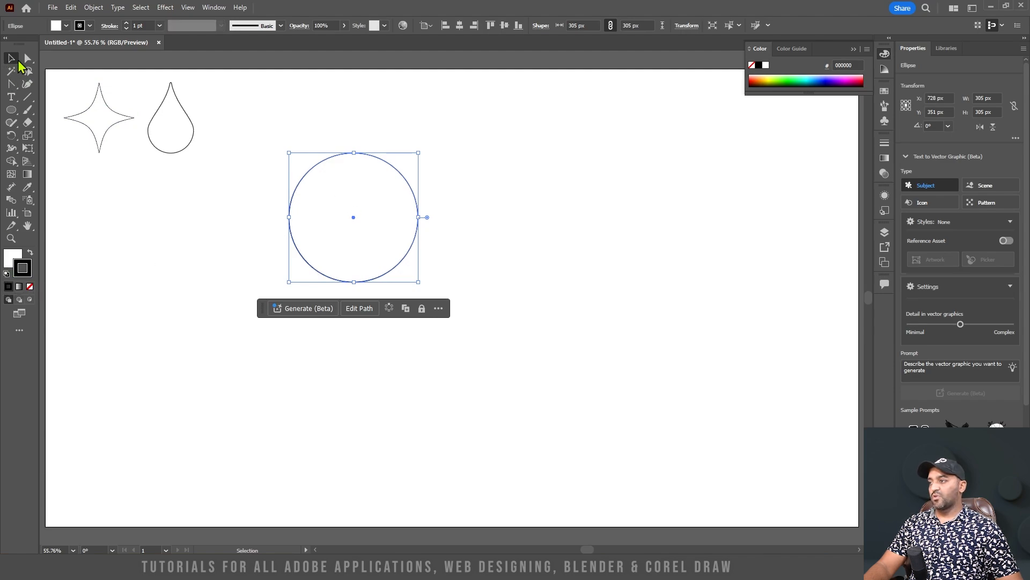
left_click(225, 265)
left_click(349, 210)
left_click_drag(350, 208, 416, 212)
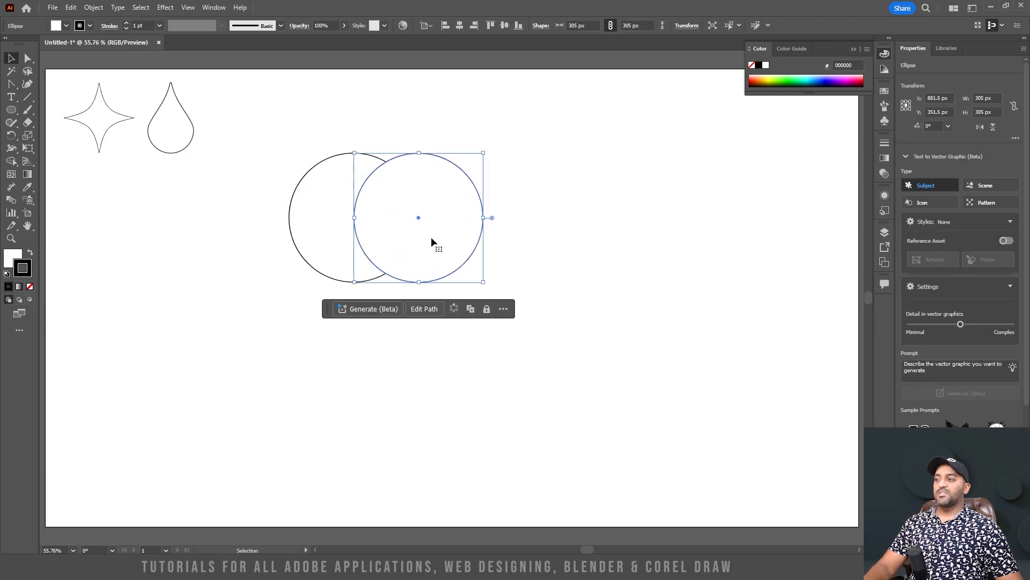
Remove the fill from both overlapping circles, keeping their black strokes
left_click_drag(508, 330, 272, 175)
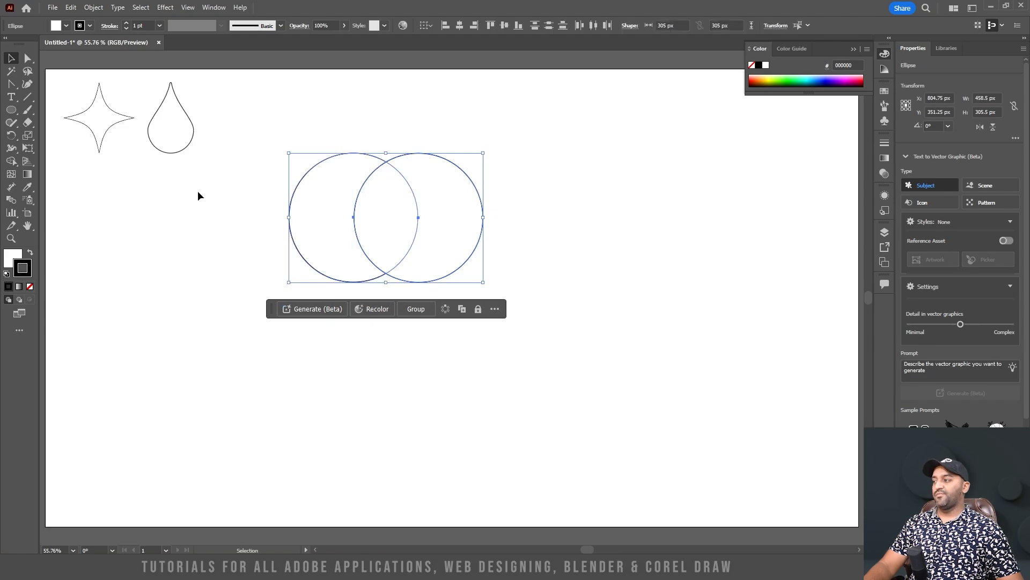
left_click(13, 255)
left_click(30, 287)
left_click(419, 356)
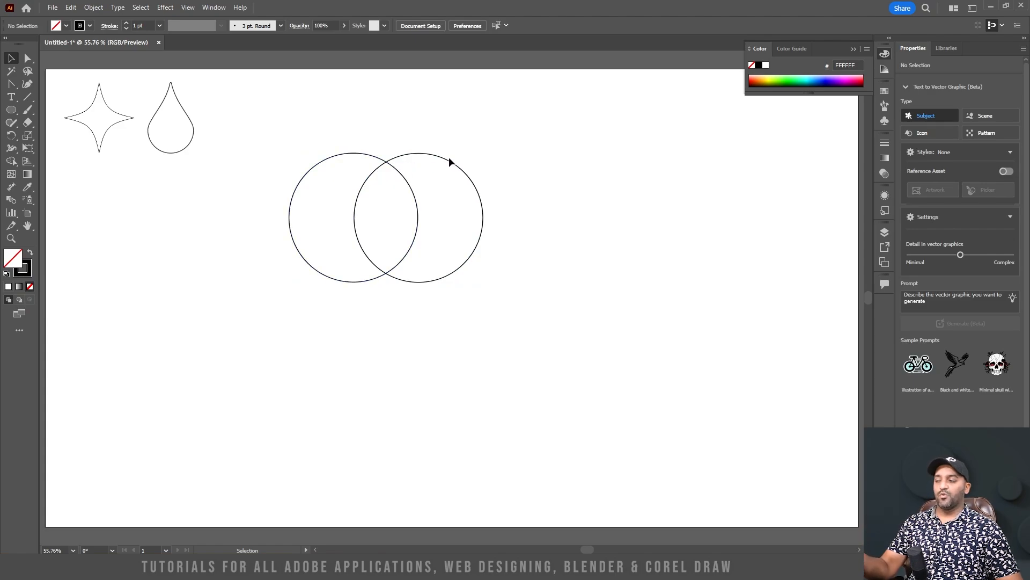
Duplicate the pair of circles straight down by half a diameter, forming a two-by-two overlapping arrangement
left_click_drag(470, 336, 232, 166)
left_click_drag(464, 175, 468, 242)
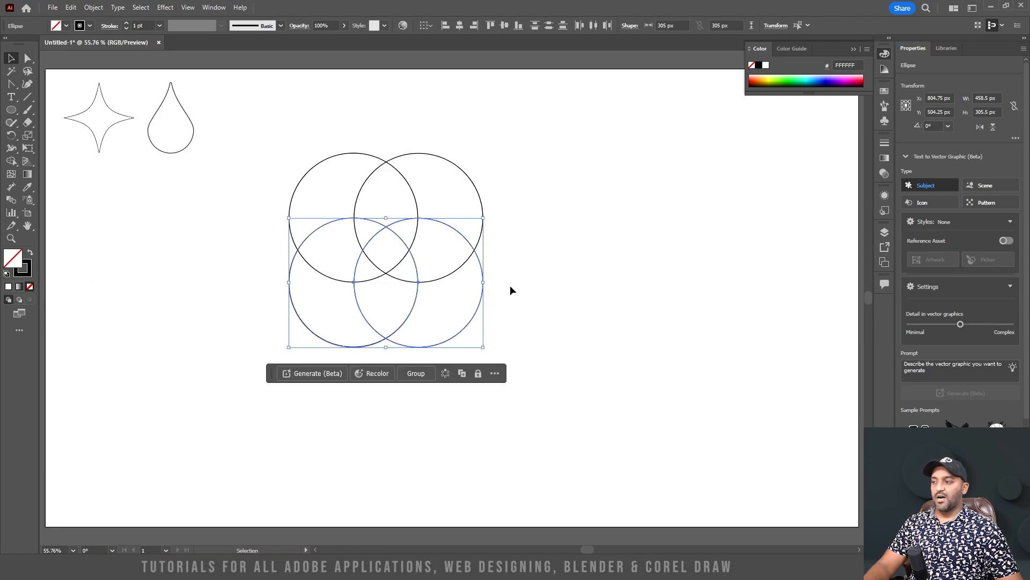
left_click(549, 301)
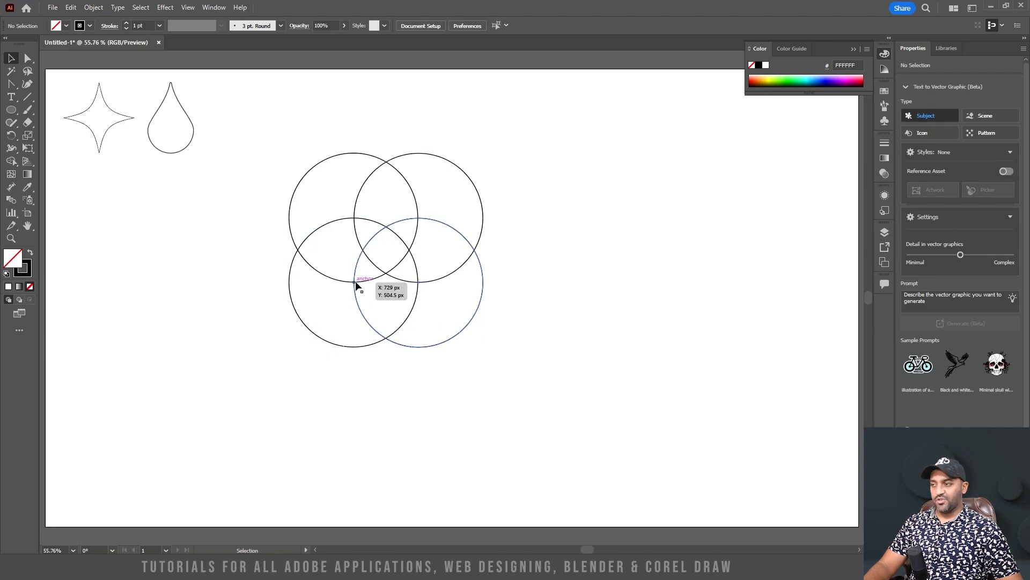
Erase the regions of the four overlapping circles with Shape Builder, keeping only the shield-shaped region at their lower centre
left_click_drag(523, 410, 231, 127)
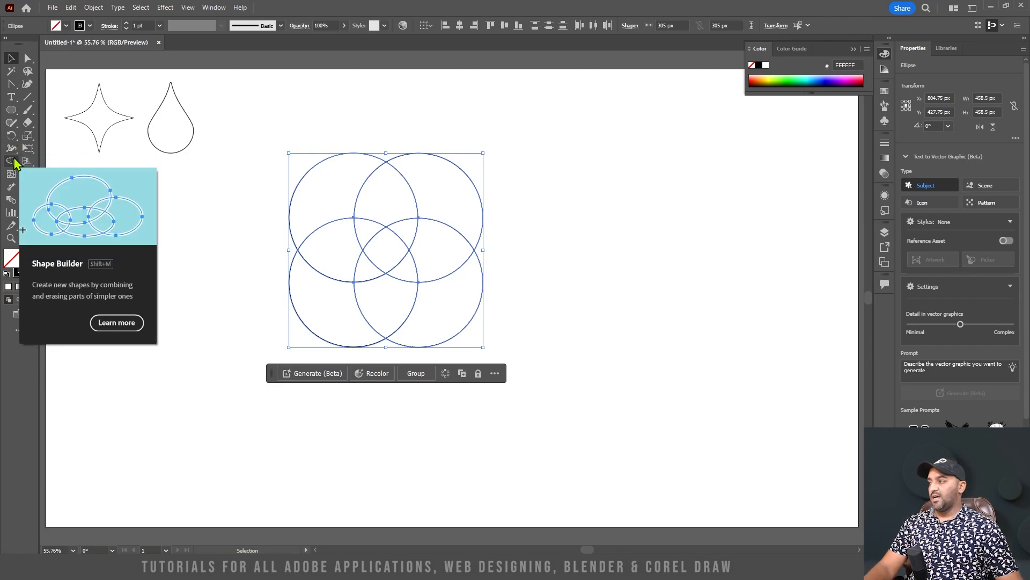
left_click(11, 161)
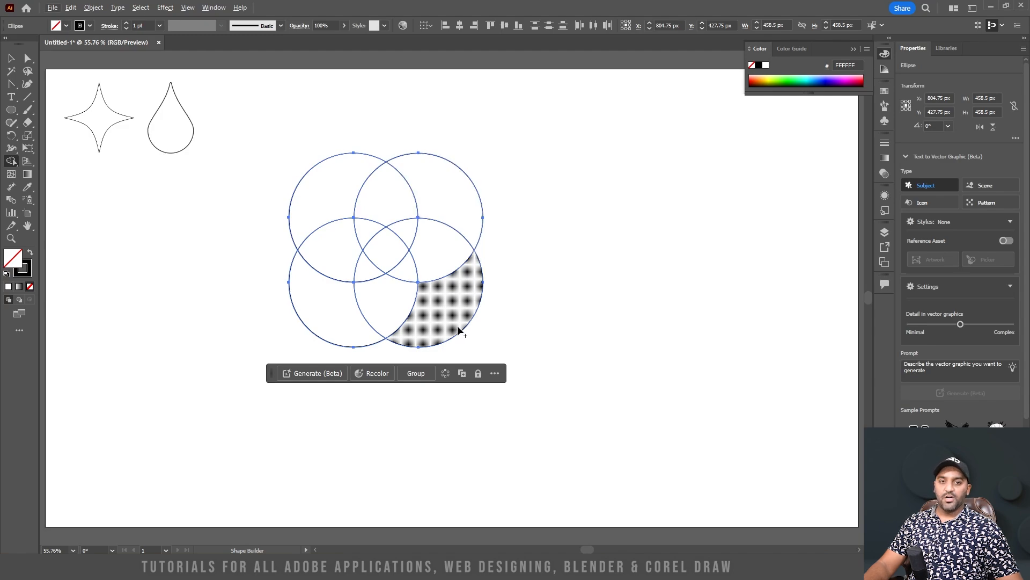
mouse_move(347, 333)
left_mouse_down()
mouse_move(335, 248)
mouse_move(412, 214)
mouse_move(447, 222)
mouse_move(448, 240)
mouse_move(394, 244)
mouse_move(364, 264)
mouse_move(417, 266)
mouse_move(452, 295)
mouse_move(420, 241)
mouse_move(341, 190)
left_mouse_up()
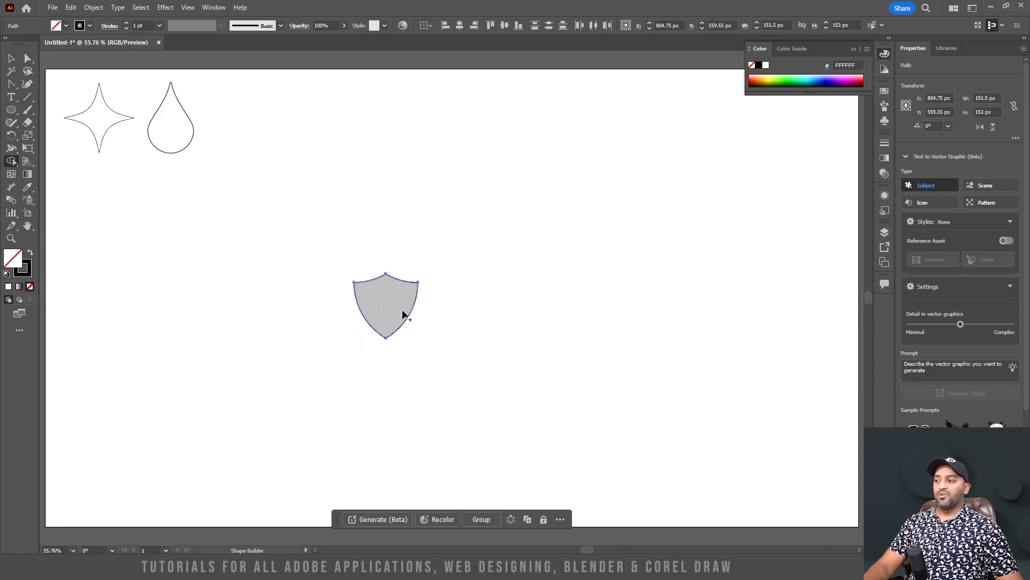
Enlarge the shield to about 422 by 426 px and move it below the star and teardrop
left_click(28, 58)
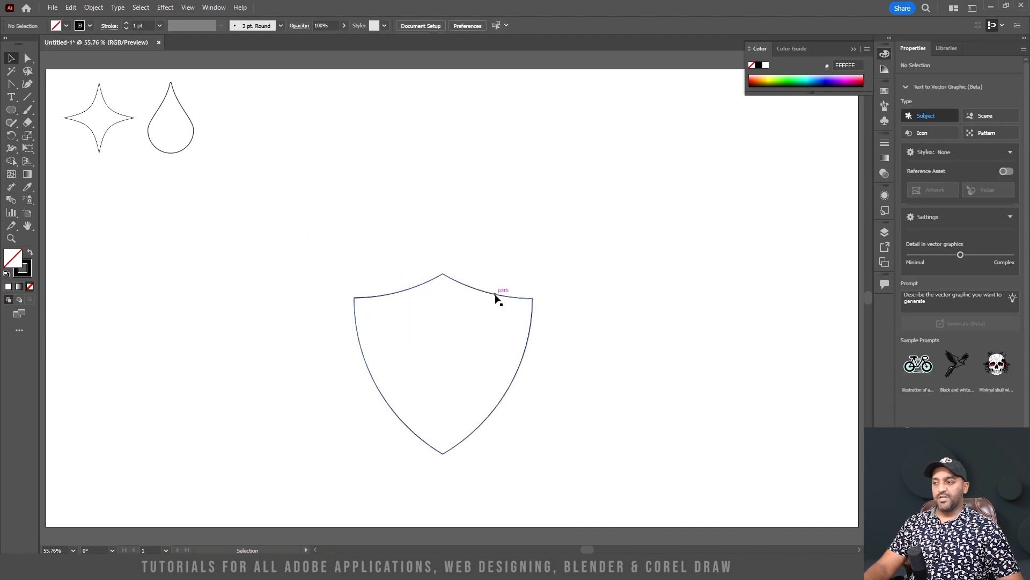
left_click(495, 295)
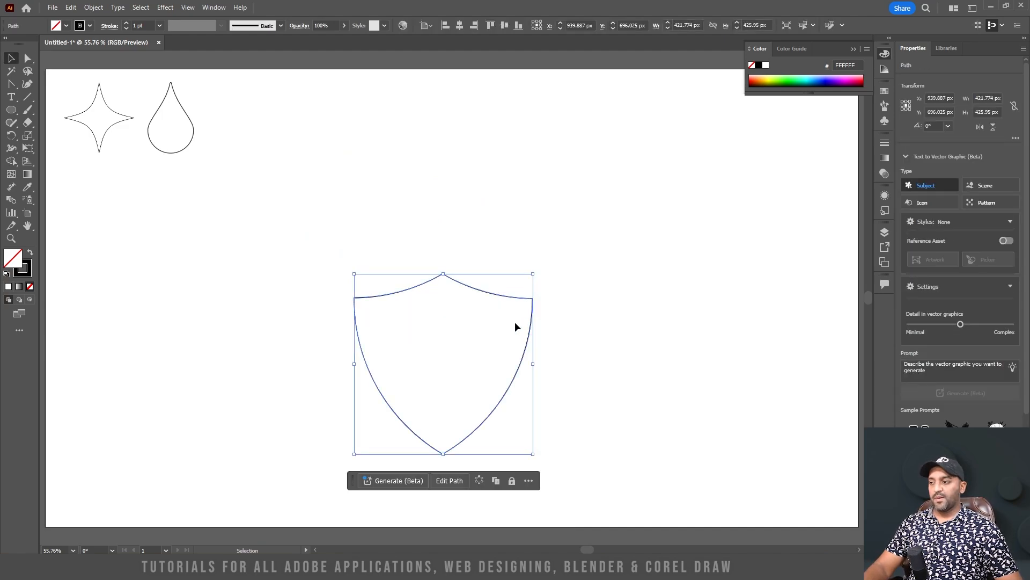
left_click_drag(504, 292, 220, 264)
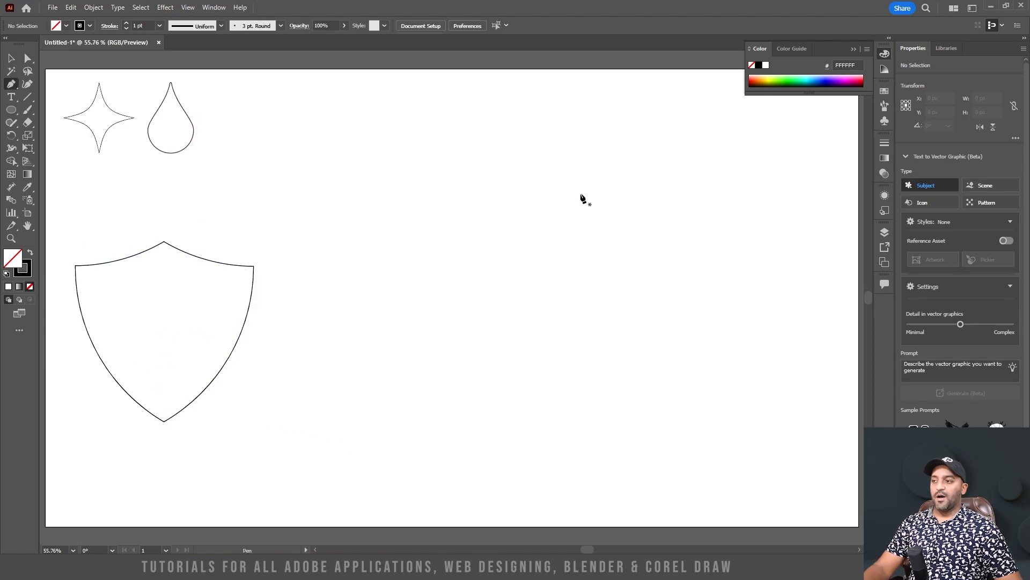
Draw an open half-shield path with the Pen tool through about (1147.5, 288.5), (947.5, 388.5) and (1147.5, 744.4) px
left_click(531, 191)
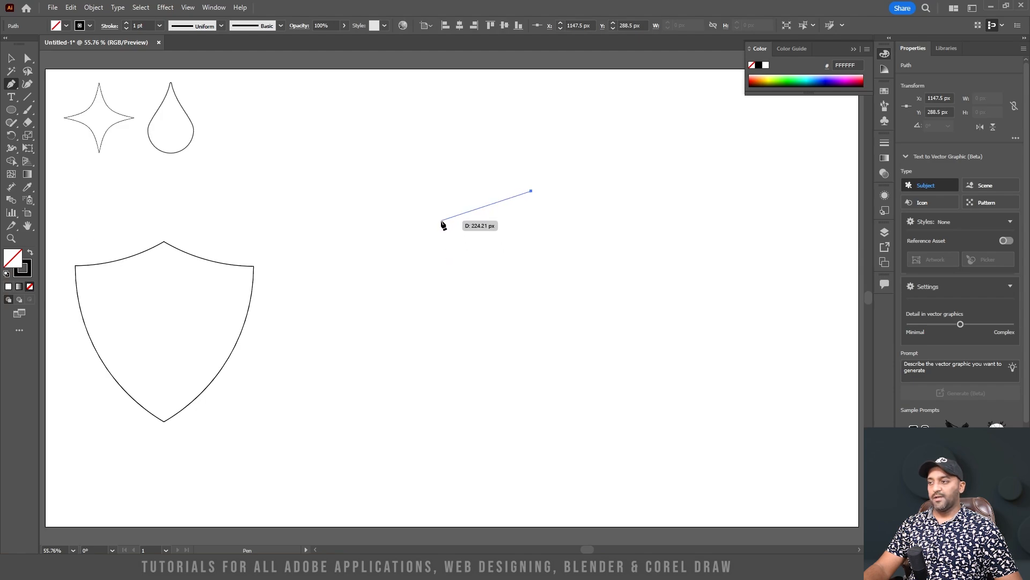
left_click(446, 233)
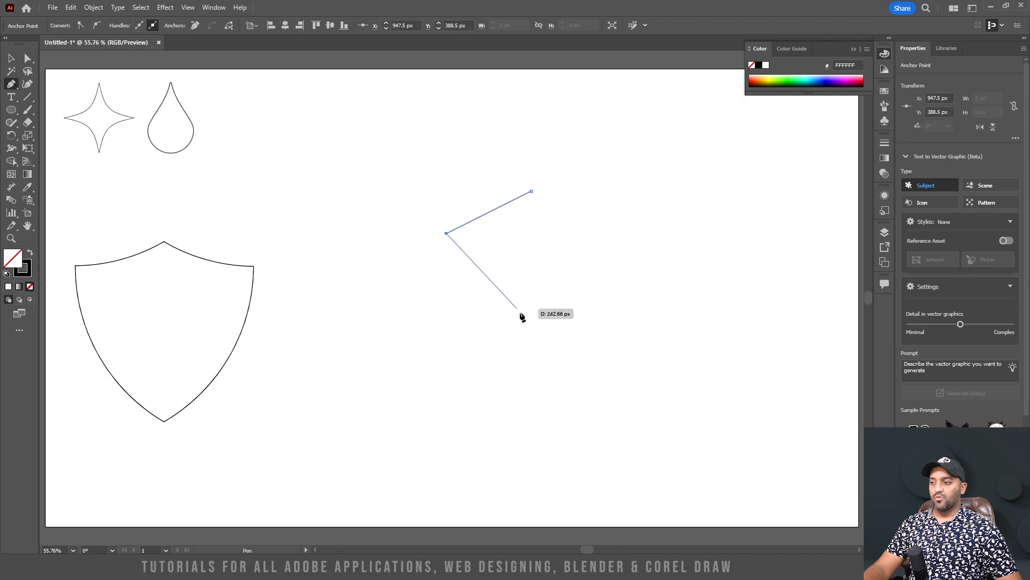
left_click(531, 384)
key("Escape")
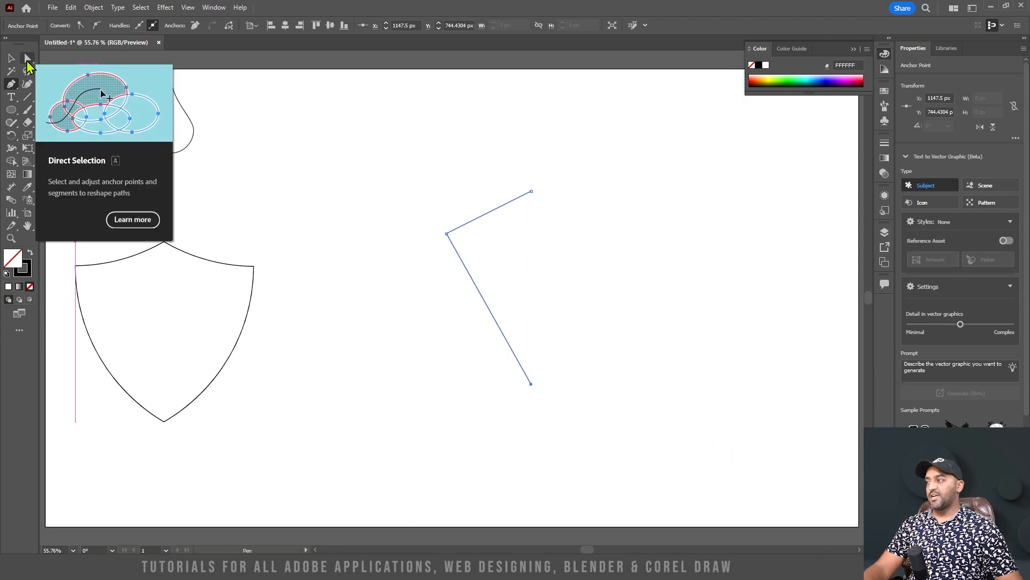
Curve the half-shield's upper segment downward and its long lower segment outward to the left with the Anchor Point tool
key("shift+c")
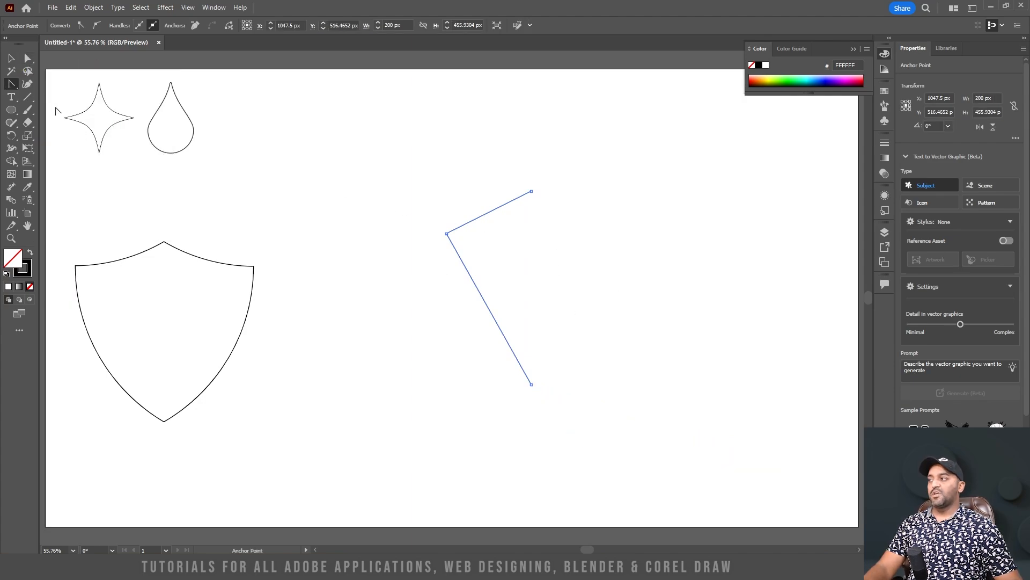
left_click(10, 86)
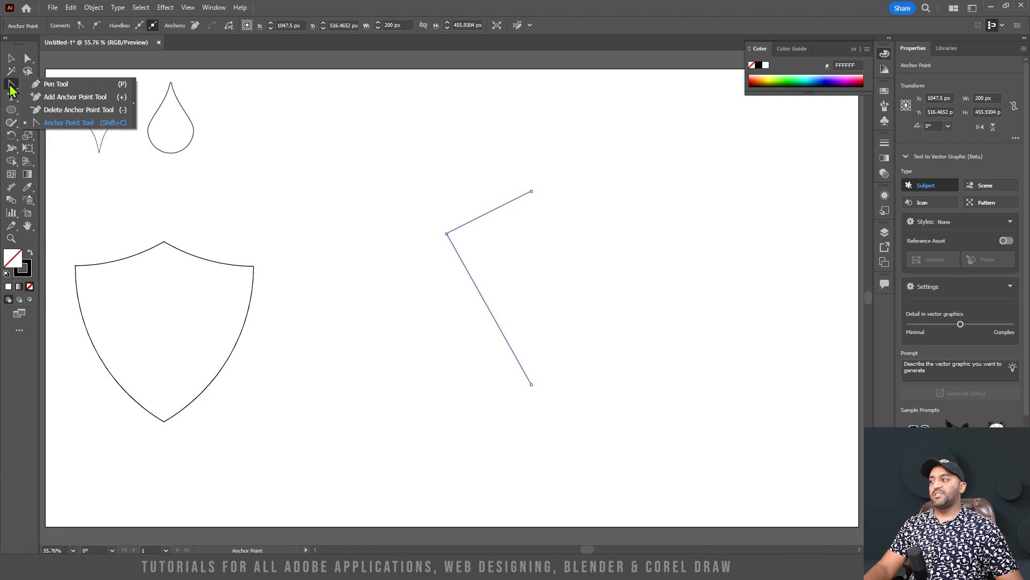
left_click(88, 123)
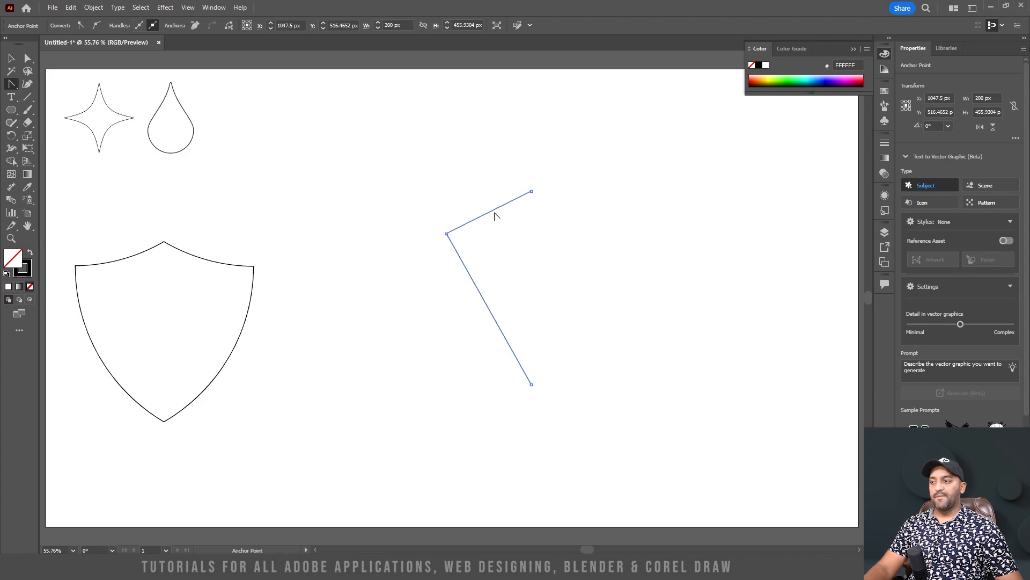
left_click_drag(493, 210, 501, 223)
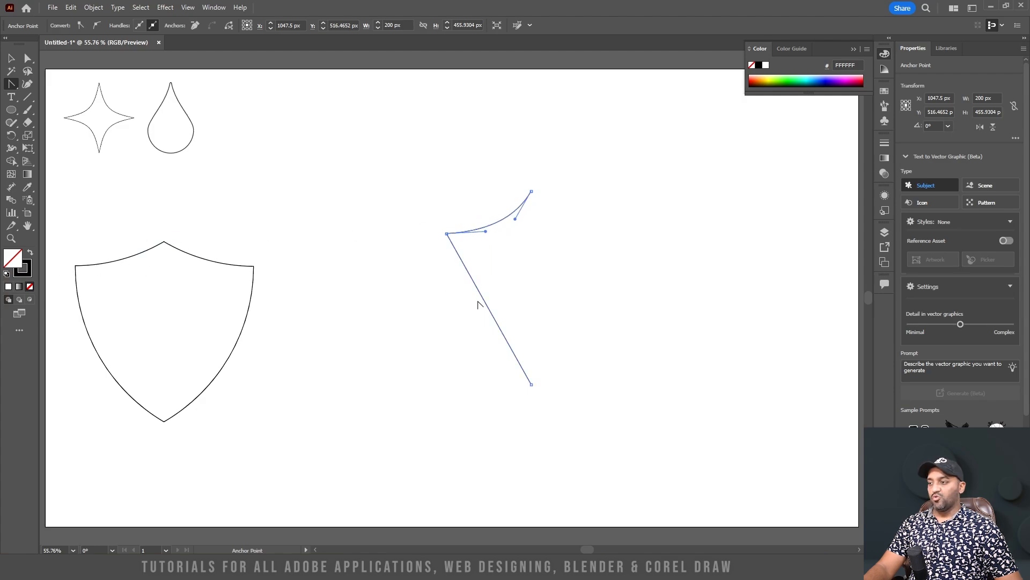
left_click_drag(485, 300, 463, 308)
Reflect a copy of the curved half-shield across the vertical axis through its bottom anchor point
left_click(27, 59)
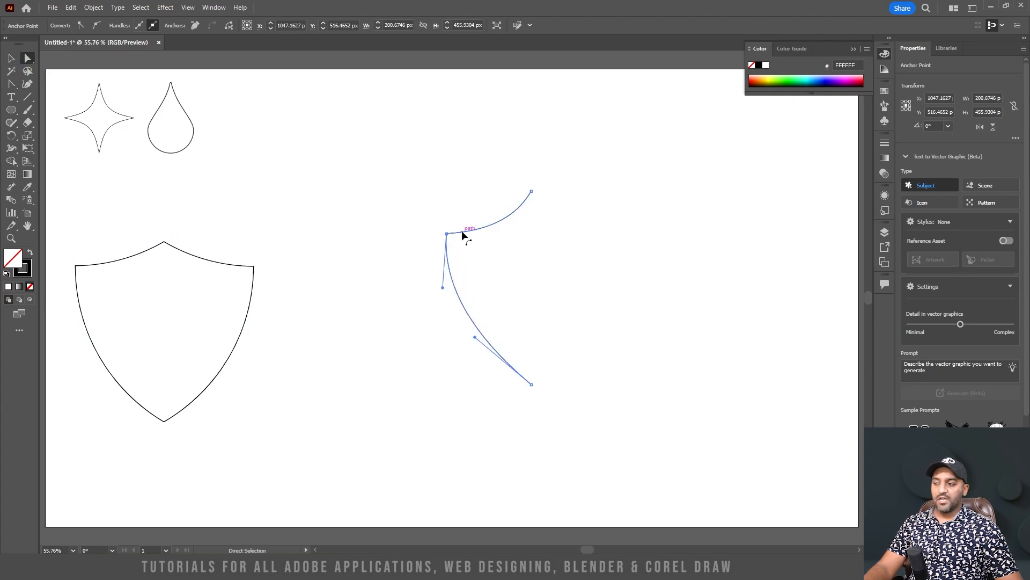
key("v")
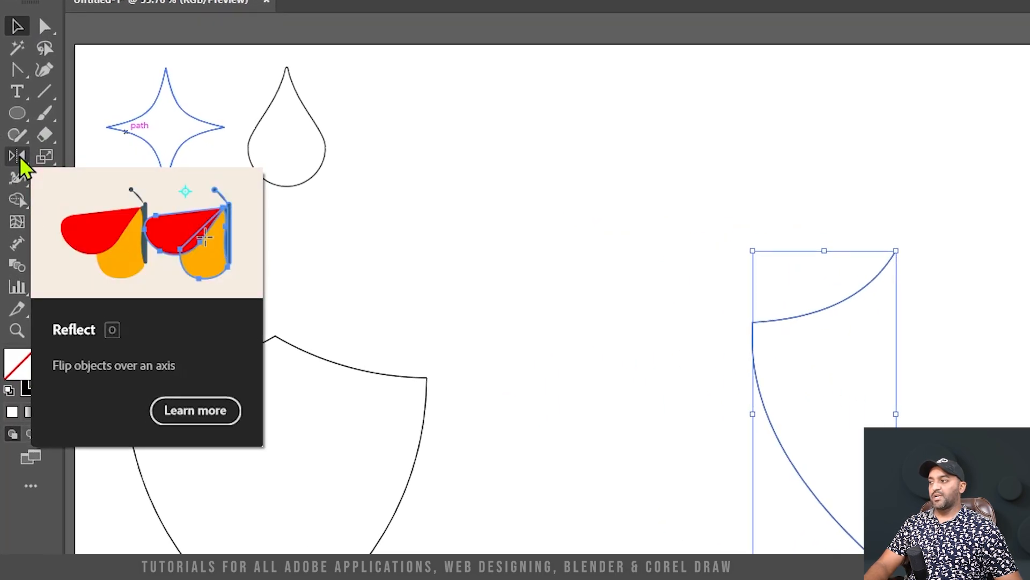
left_click(20, 160)
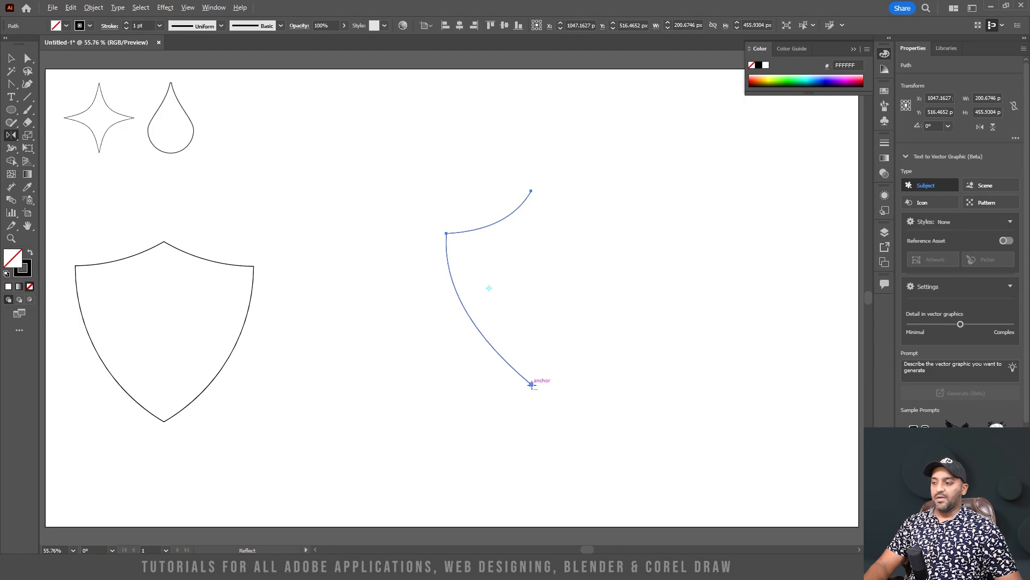
left_click(532, 385, "alt")
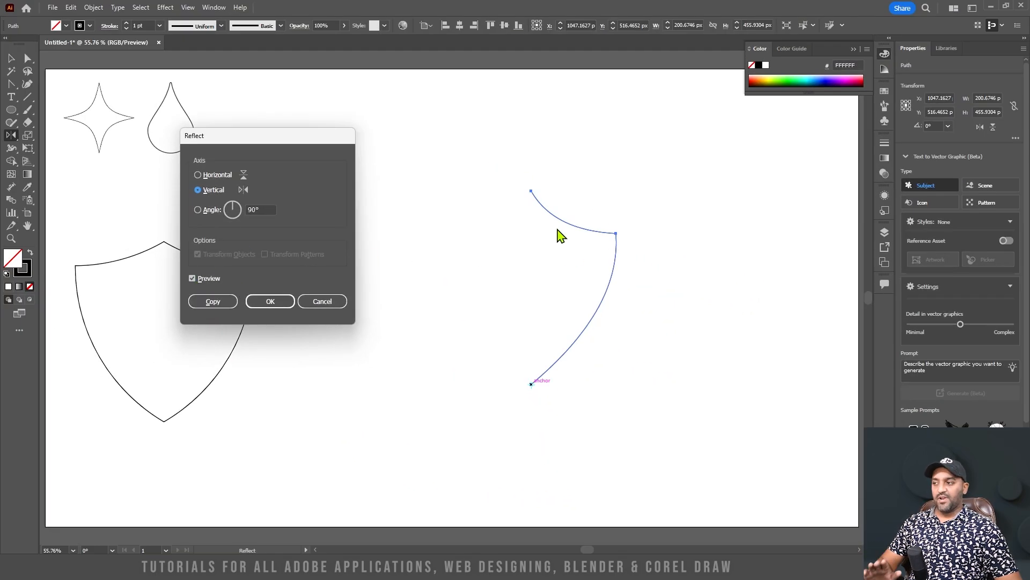
left_click(217, 301)
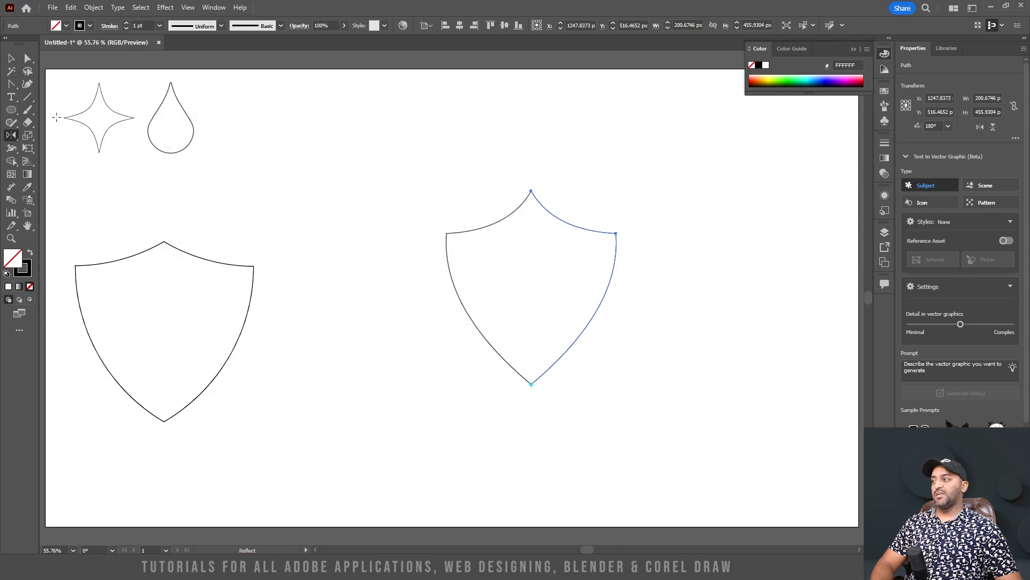
Move the mirrored half of the new shield about 123 px to the right, away from the original half
left_click(11, 59)
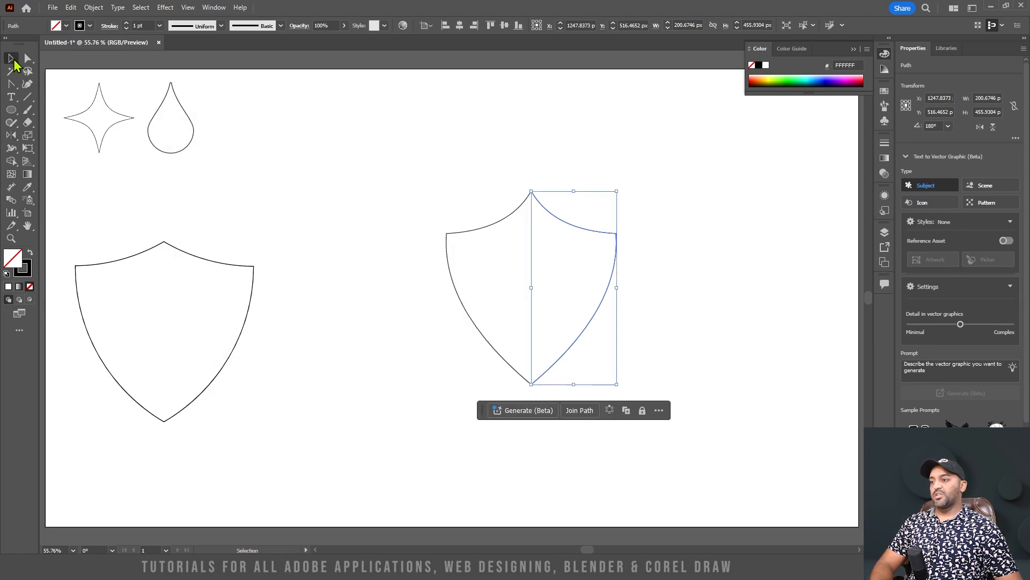
left_click(743, 311)
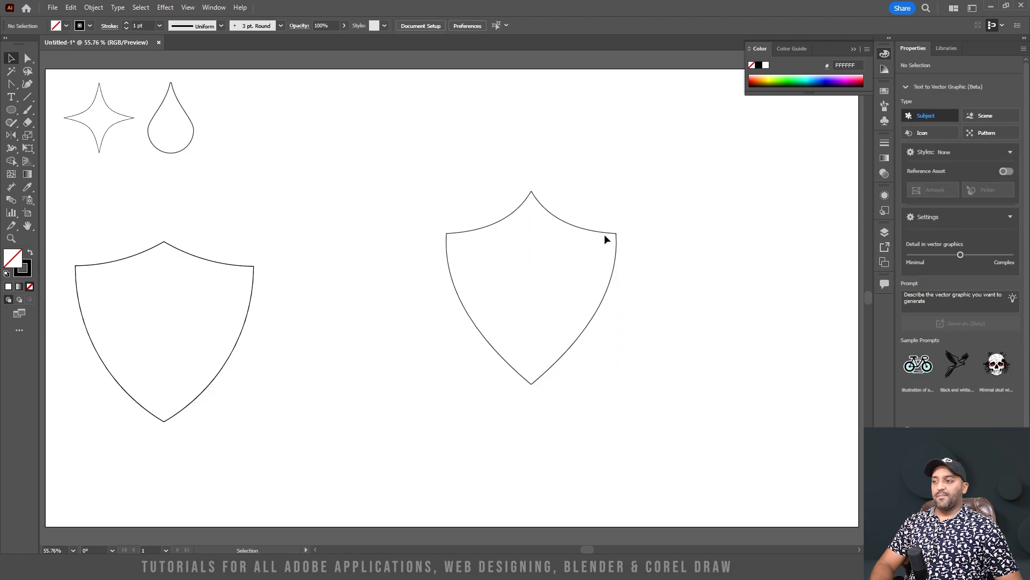
left_click_drag(617, 242, 668, 245)
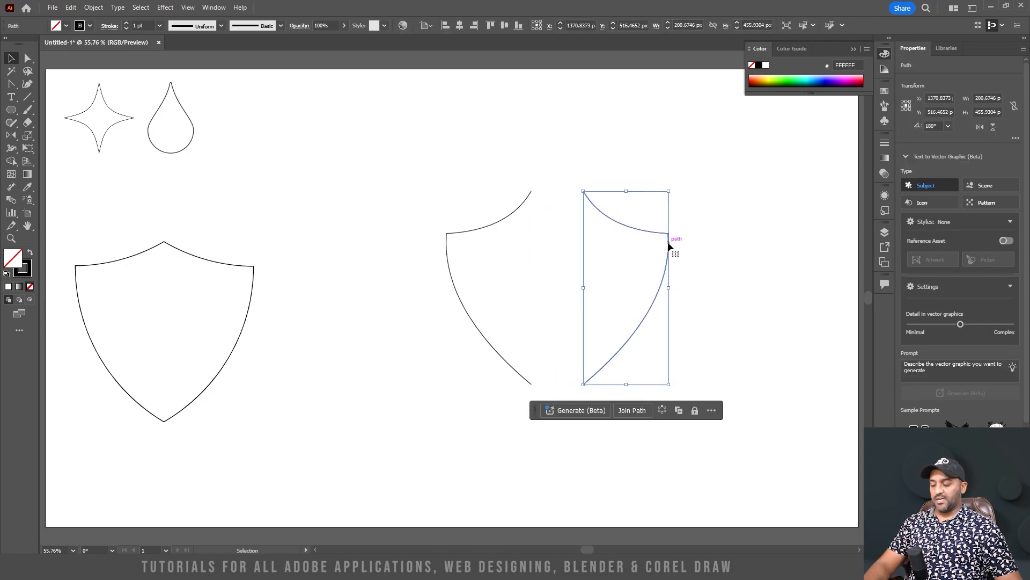
Join the two shield halves into one path and nudge the shield about 20 px left and 14 px up
left_click_drag(402, 157, 703, 431)
key("ctrl+j")
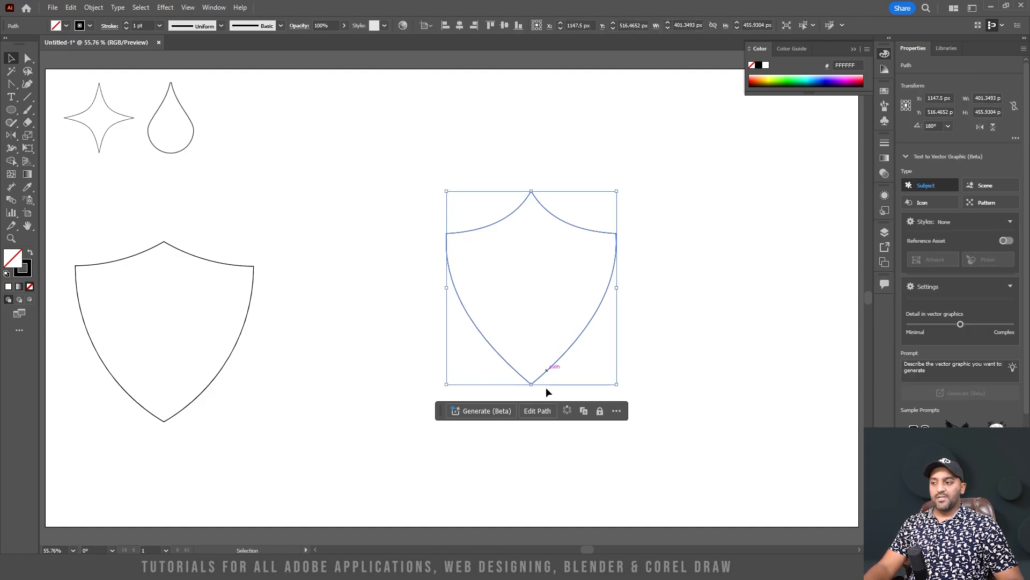
mouse_move(592, 229)
left_mouse_down()
mouse_move(642, 191)
mouse_move(584, 229)
left_mouse_up()
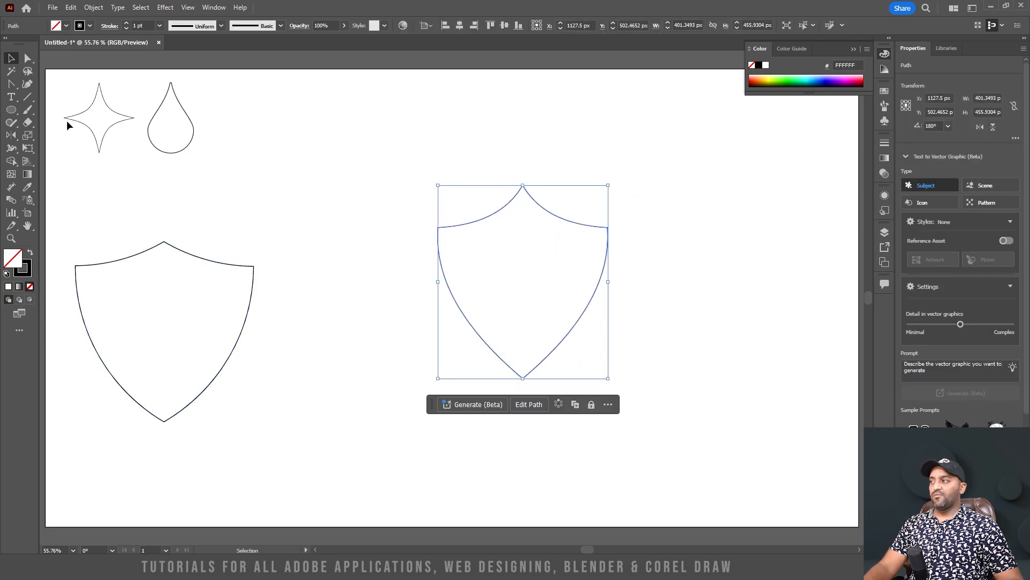
Delete the mirrored Pen-tool shield and shrink the other shield into the row beside the teardrop
left_click(11, 83)
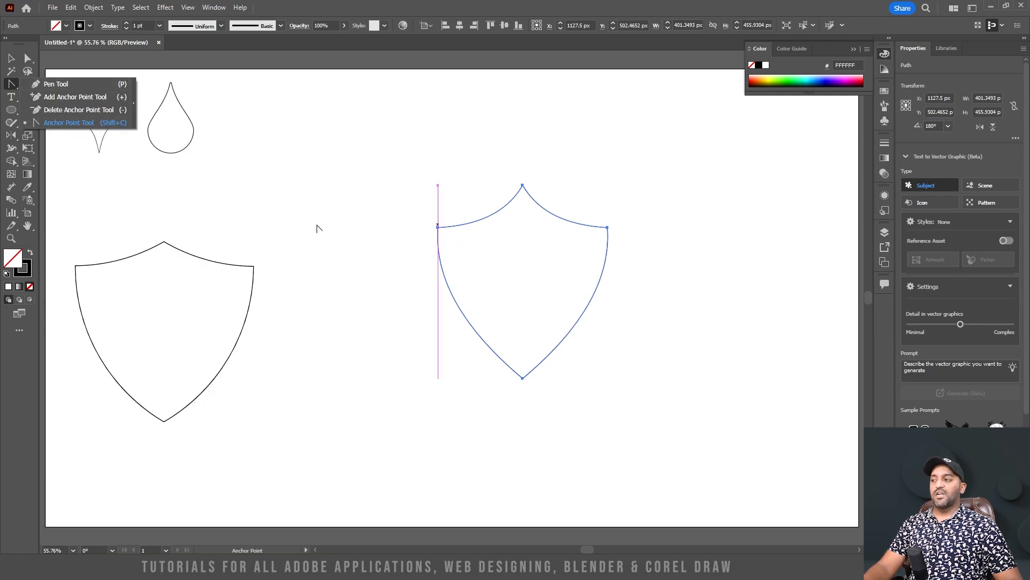
left_click(13, 61)
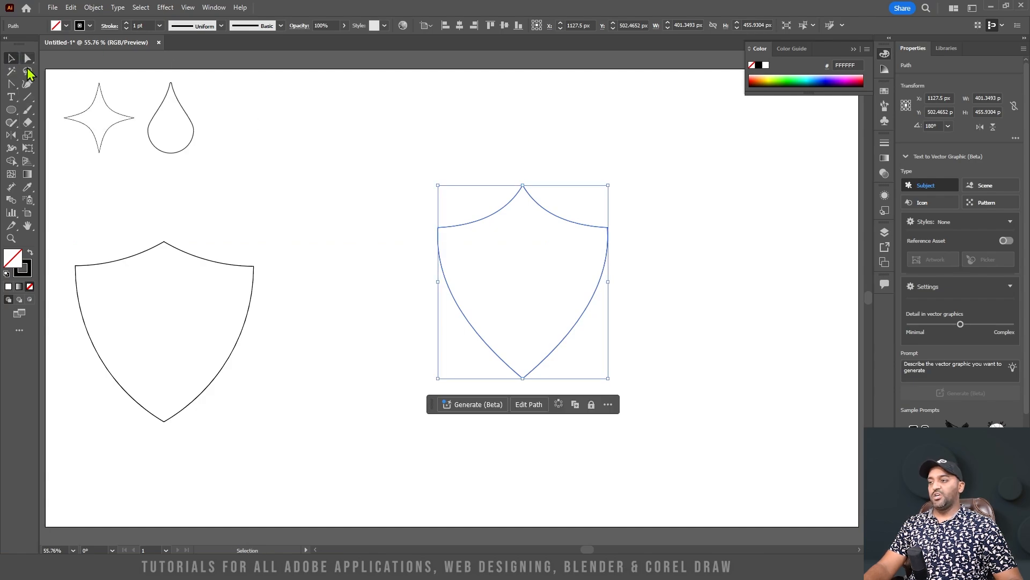
left_click_drag(692, 337, 368, 177)
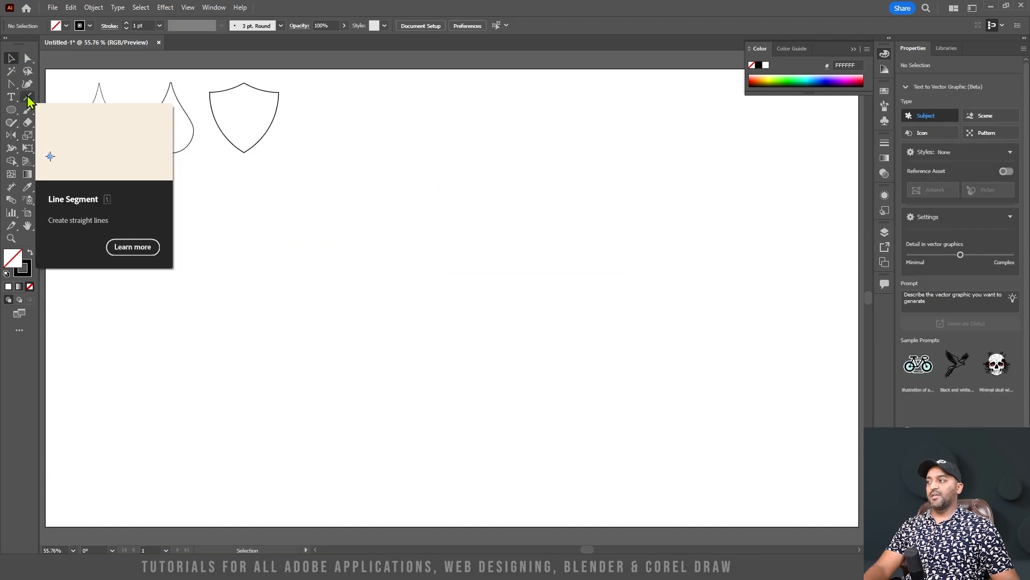
Draw a horizontal line about 641 px long below the shapes and set its stroke weight to 50 pt
left_click_drag(236, 312, 508, 311)
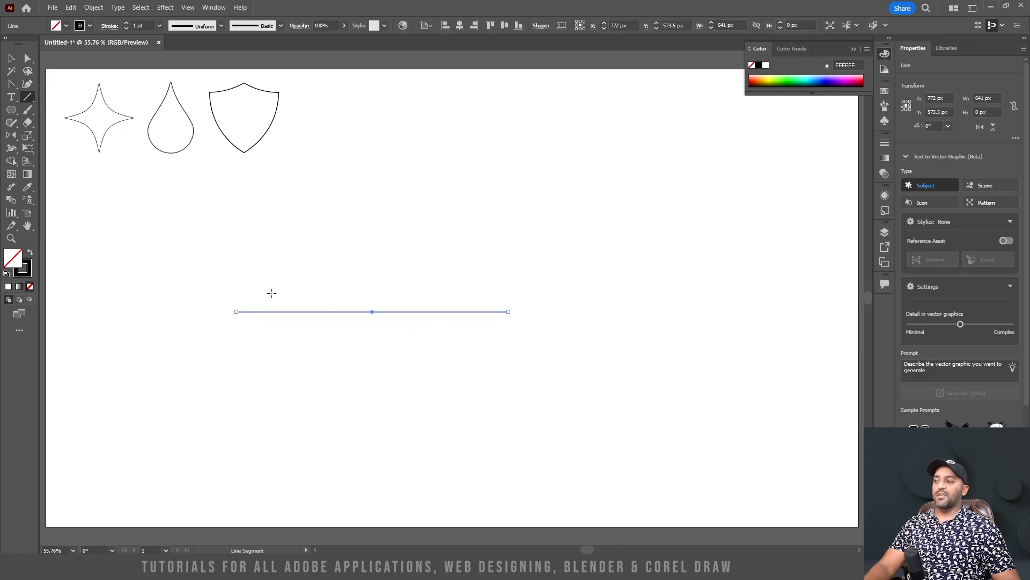
left_click(27, 97)
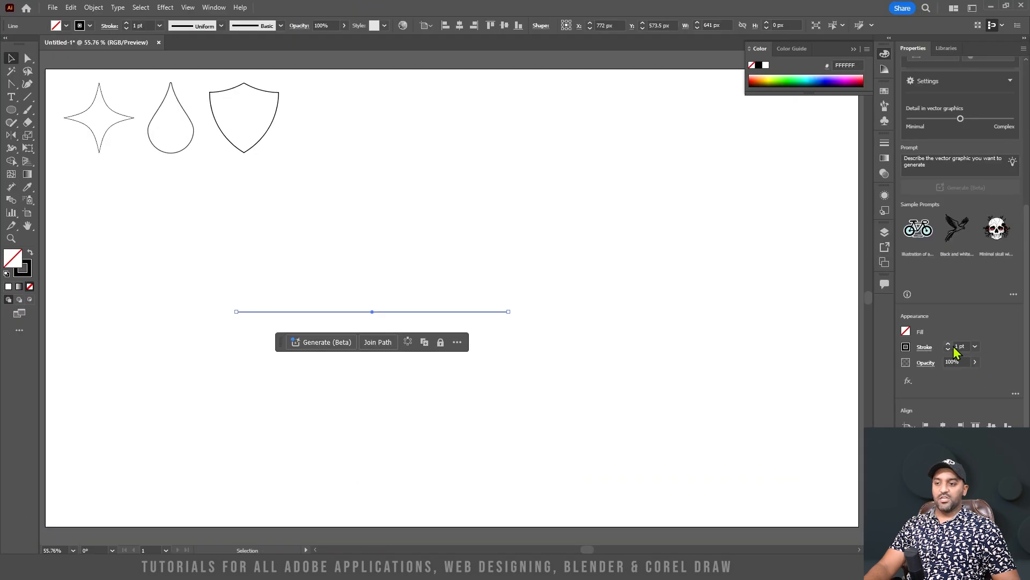
left_click_drag(964, 346, 934, 345)
type("50")
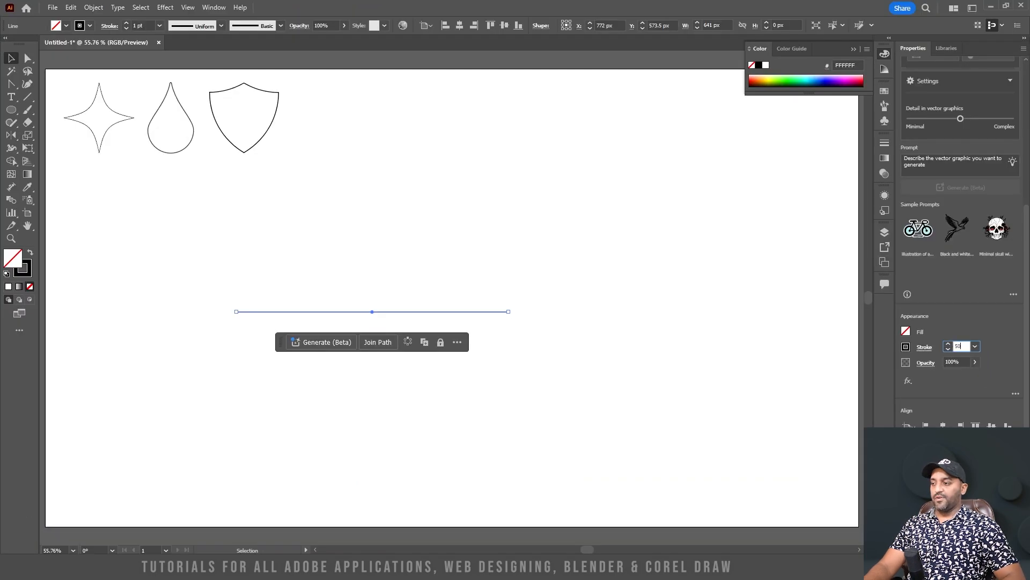
key("Return")
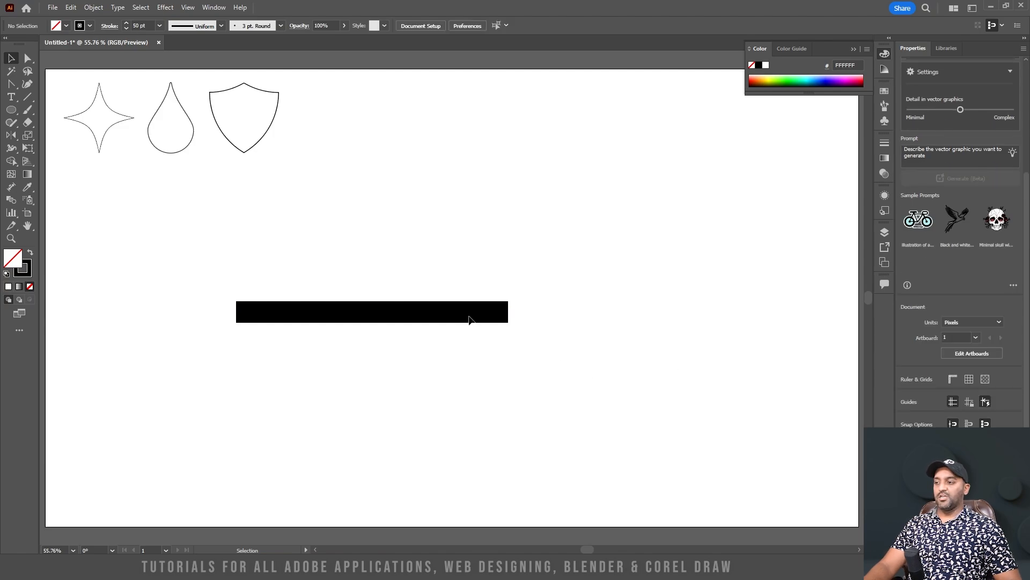
Select the thick line and give its stroke round caps
left_click(470, 315)
left_click(884, 144)
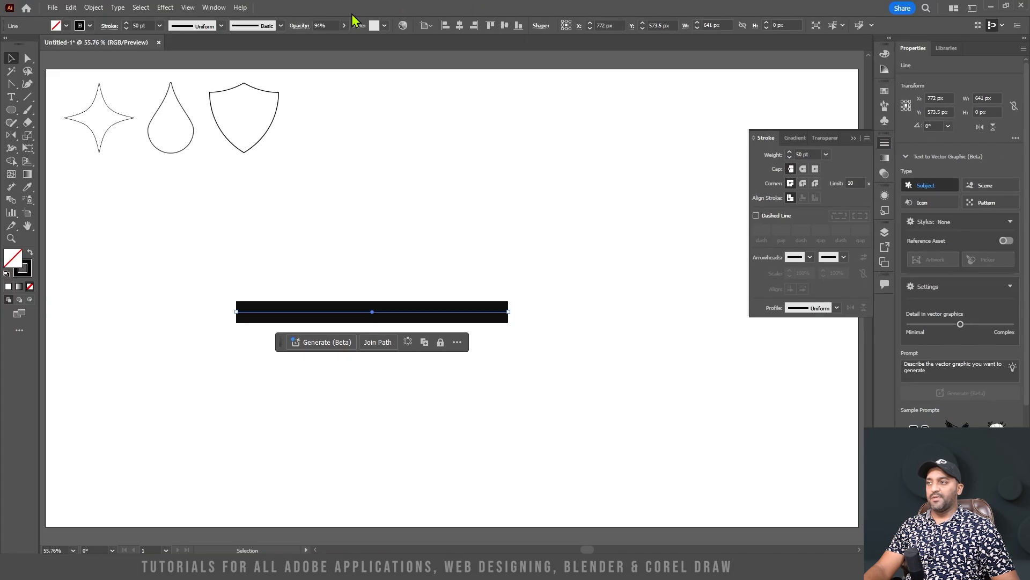
left_click(214, 7)
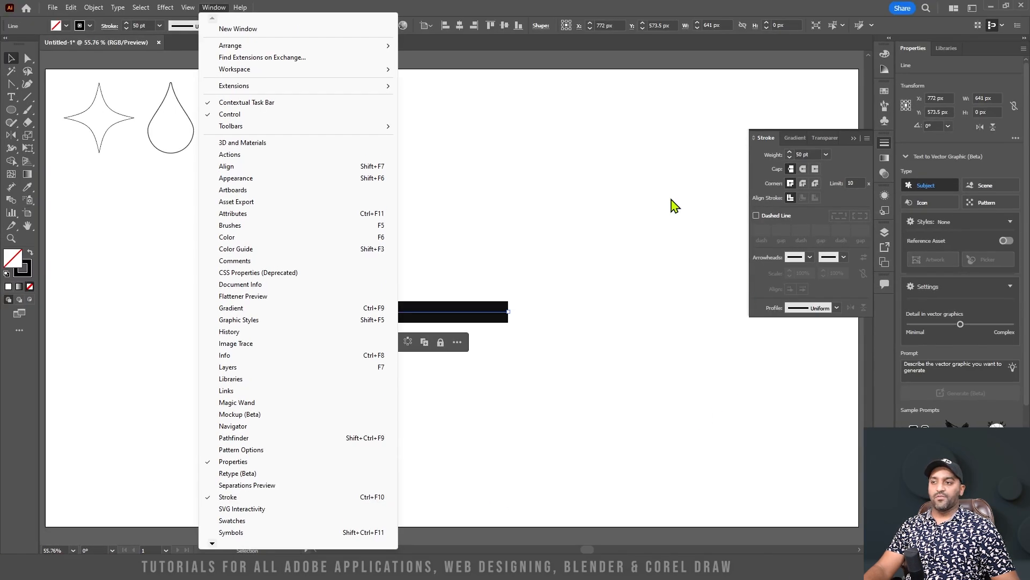
left_click(675, 206)
left_click(803, 168)
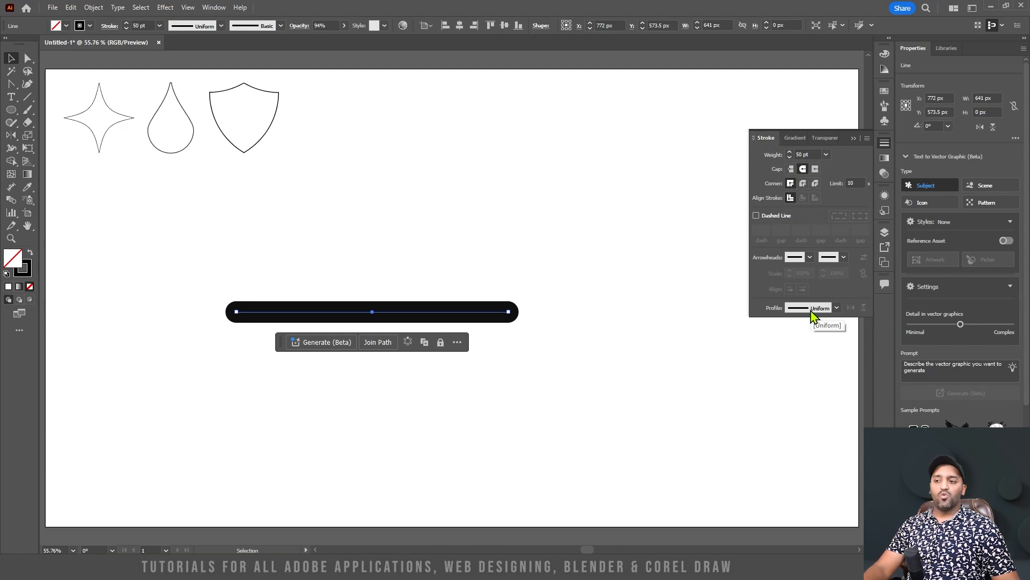
Add a swept-back arrowhead to the right end of the line, leaving the start without one
left_click(799, 259)
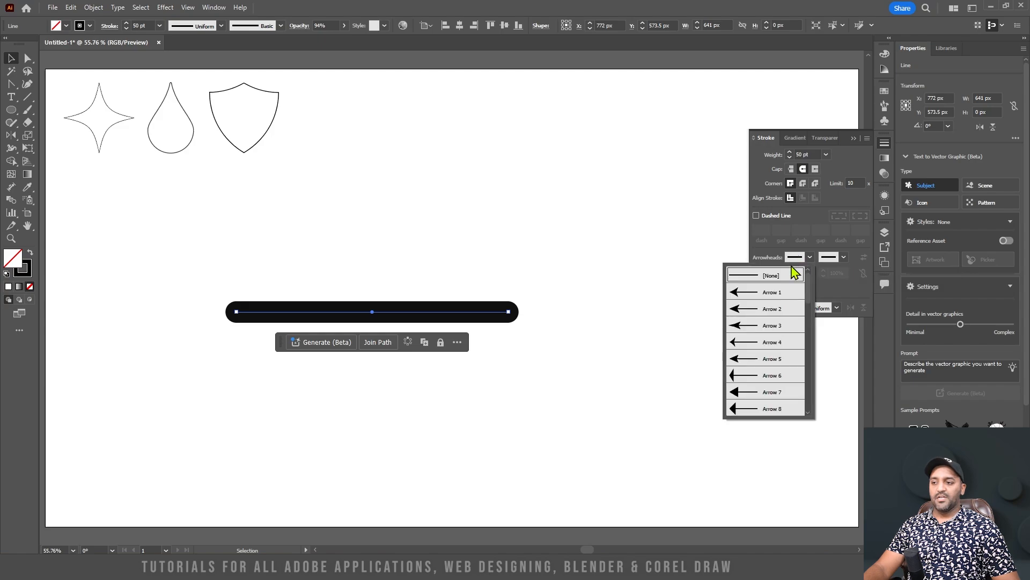
left_click(843, 261)
left_click(792, 310)
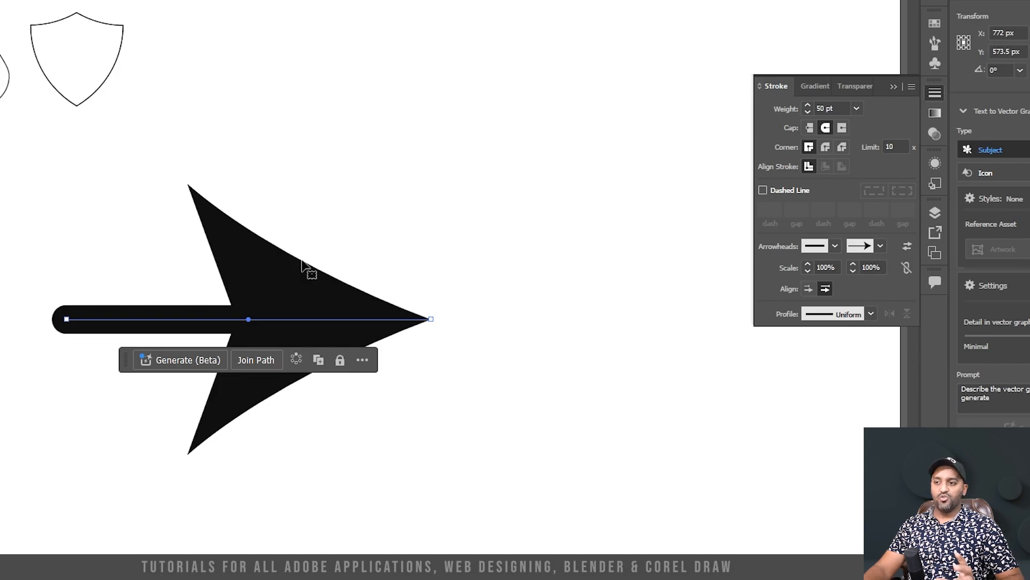
Link the start and end arrowhead scales, reduce them to 24%, and place the arrow tip at the end of the path
left_click(906, 267)
left_click(809, 271)
left_click(809, 271)
left_click(809, 271)
left_click(809, 271)
left_click(808, 271)
left_click(809, 271)
left_click(809, 271)
left_click_drag(809, 271, 808, 271)
left_click_drag(55, 277, 359, 476)
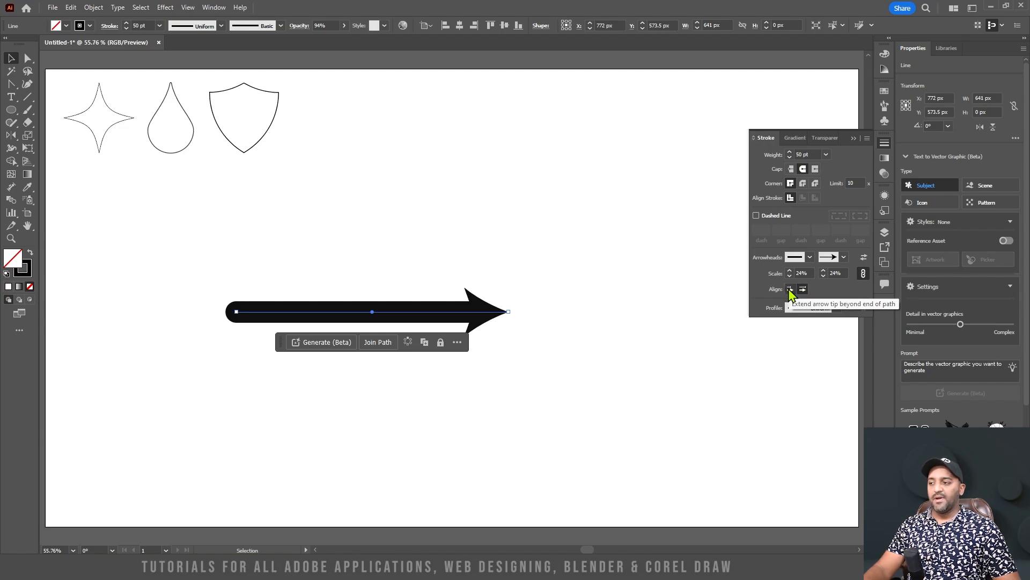
left_click(790, 290)
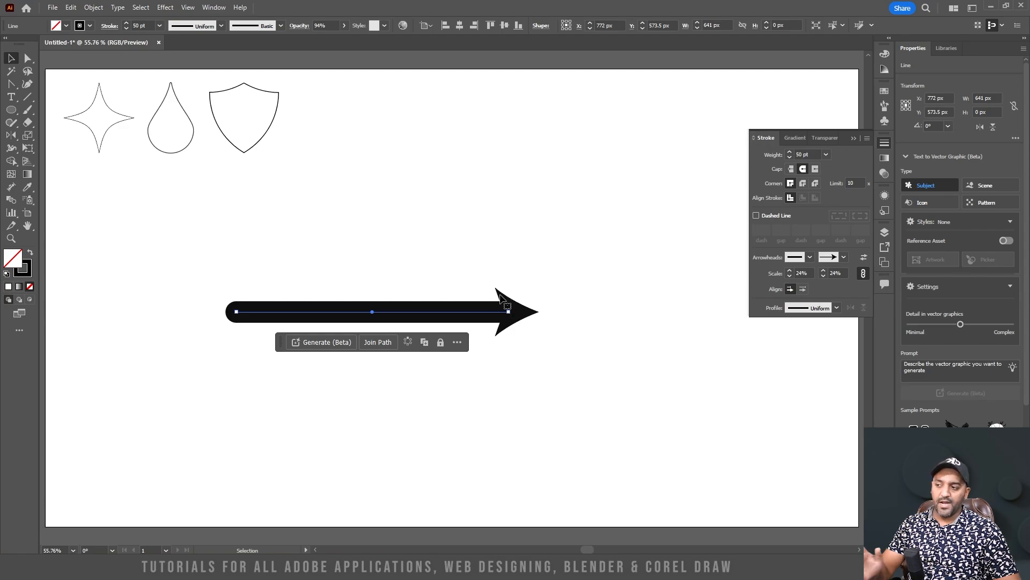
left_click(803, 288)
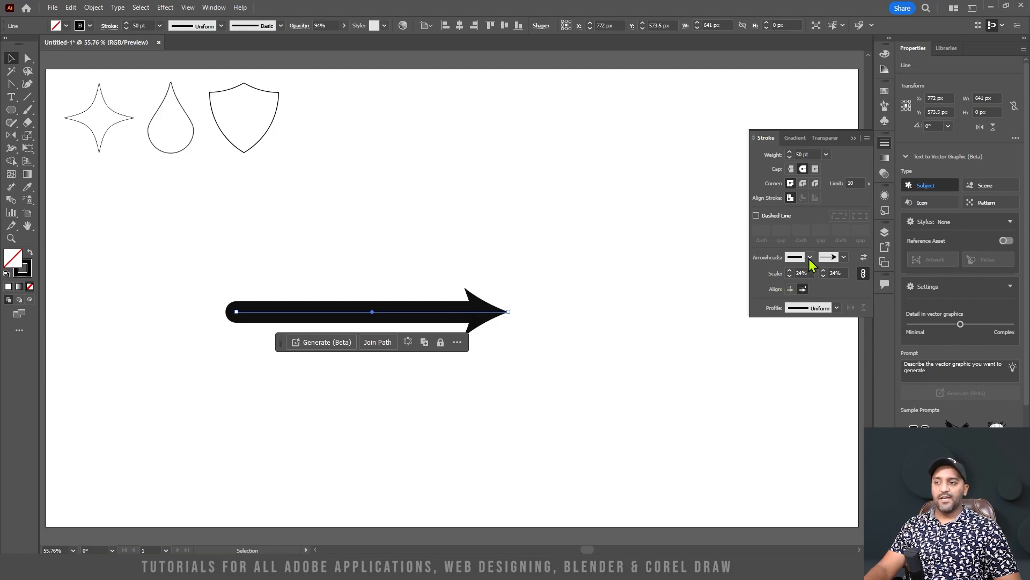
Bend the arrow's line downward with the Anchor Point tool into a hook about 641 by 212 px
left_click(11, 84)
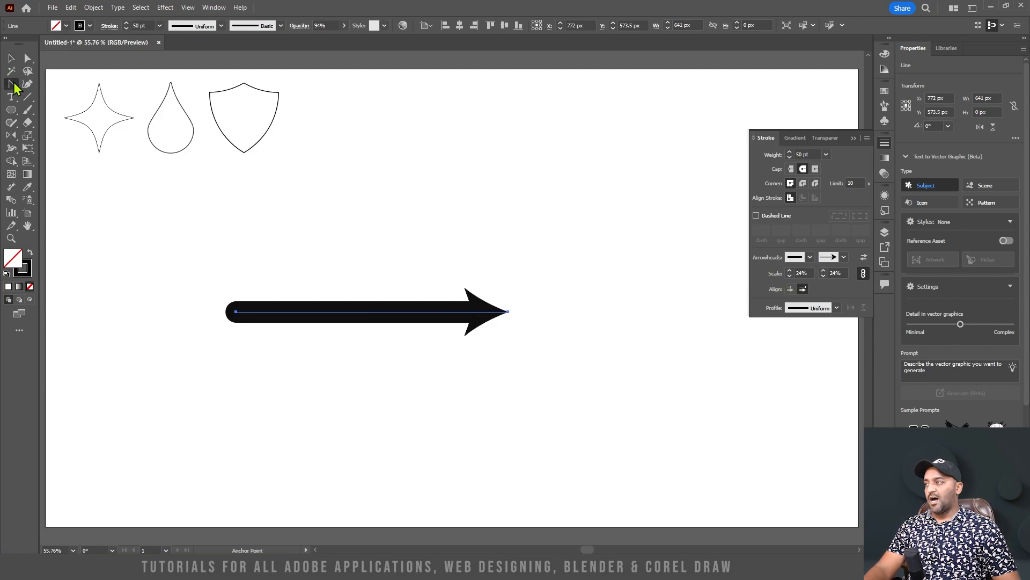
left_click_drag(408, 316, 321, 403)
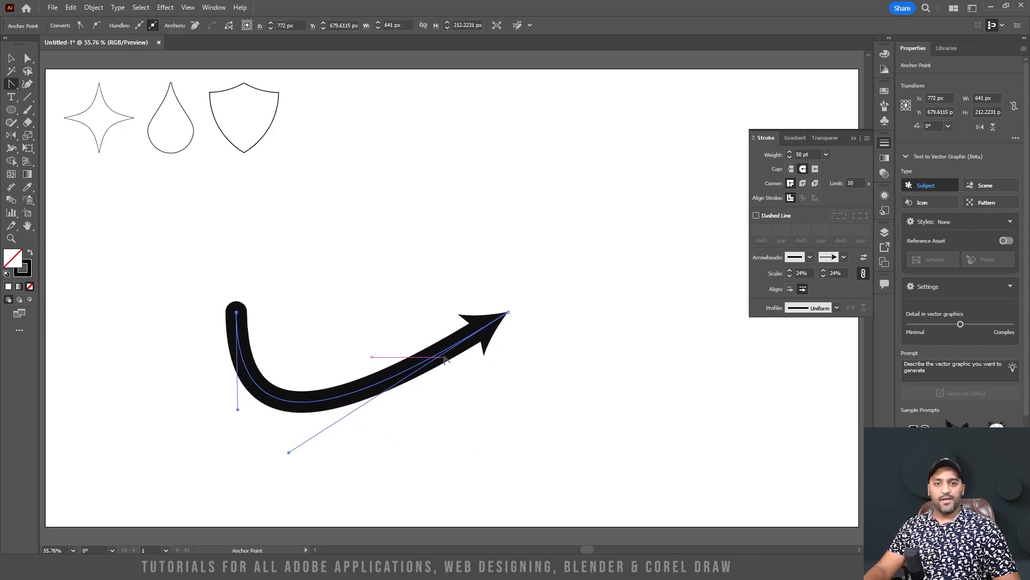
Try Width Profiles 1, 2 and 3 on the curved arrow's stroke
left_click(836, 307)
left_click(801, 344)
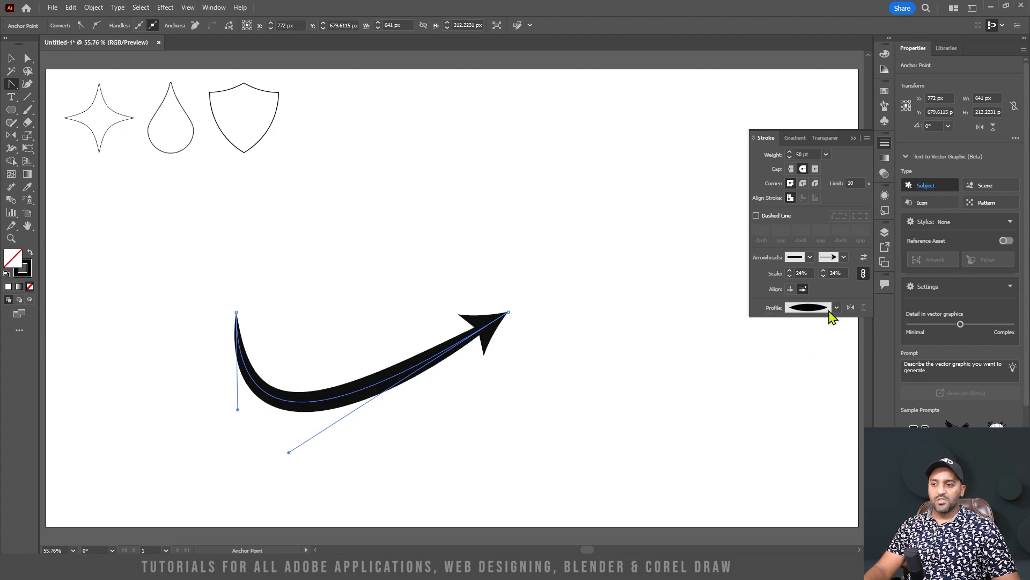
left_click(836, 307)
left_click(824, 361)
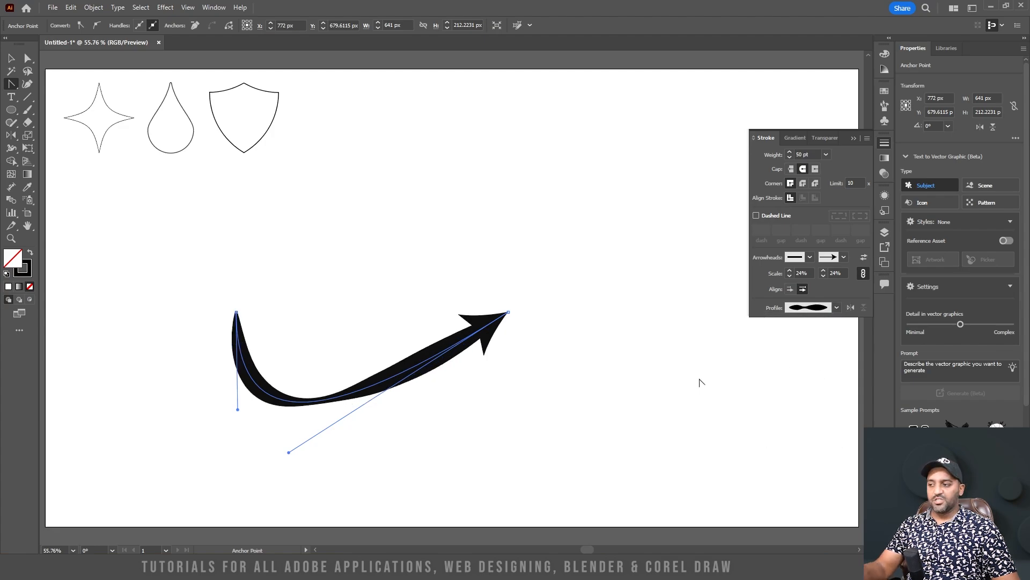
left_click(836, 307)
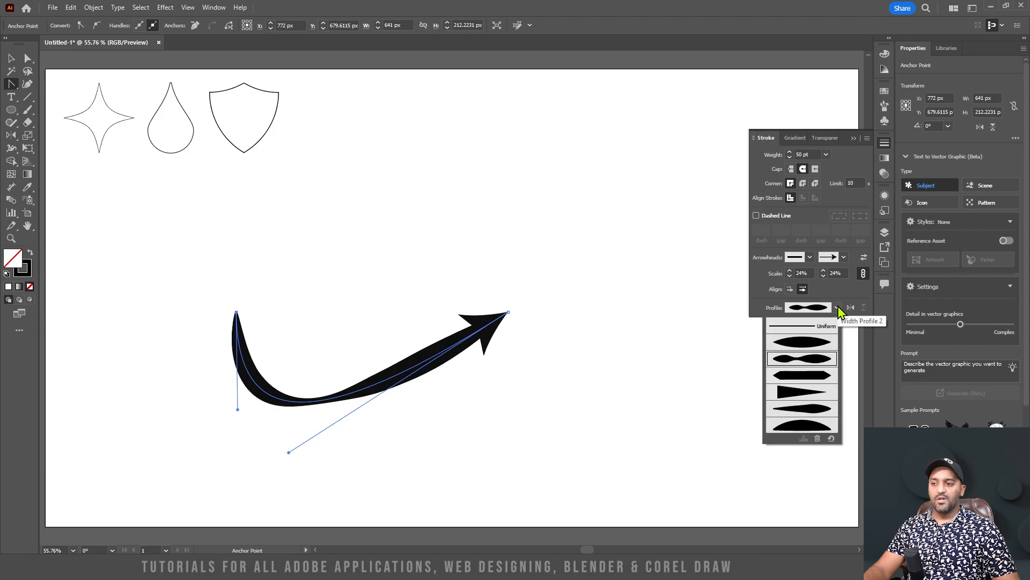
left_click(829, 376)
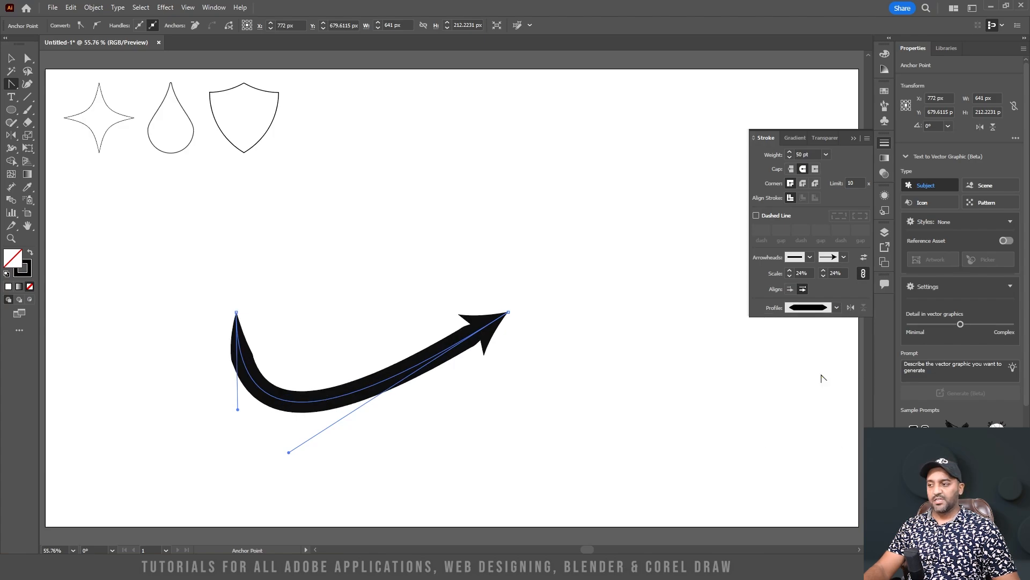
Apply Width Profile 4 to the curved arrow and shrink it into the row beside the shield
left_click(837, 308)
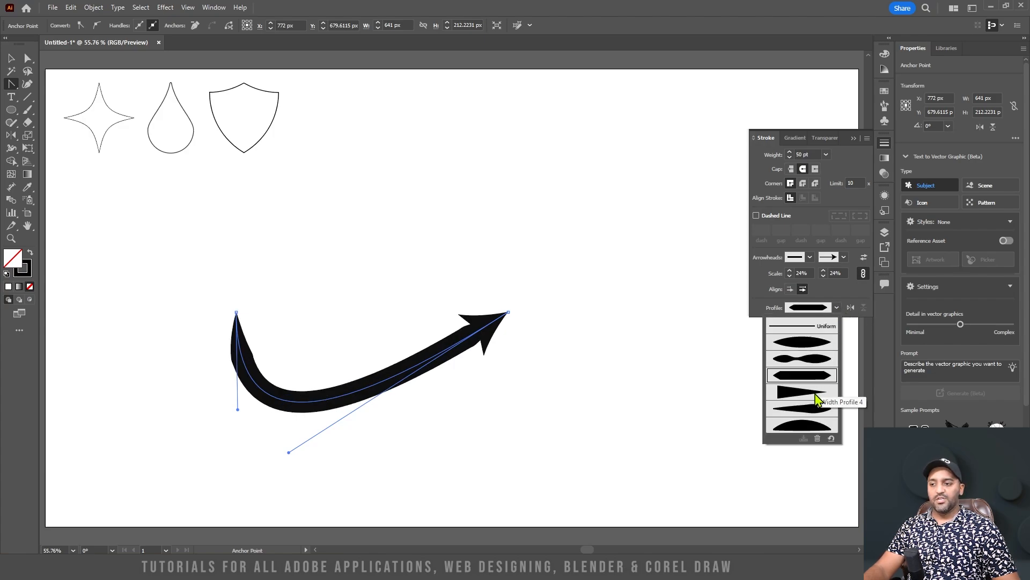
left_click(818, 398)
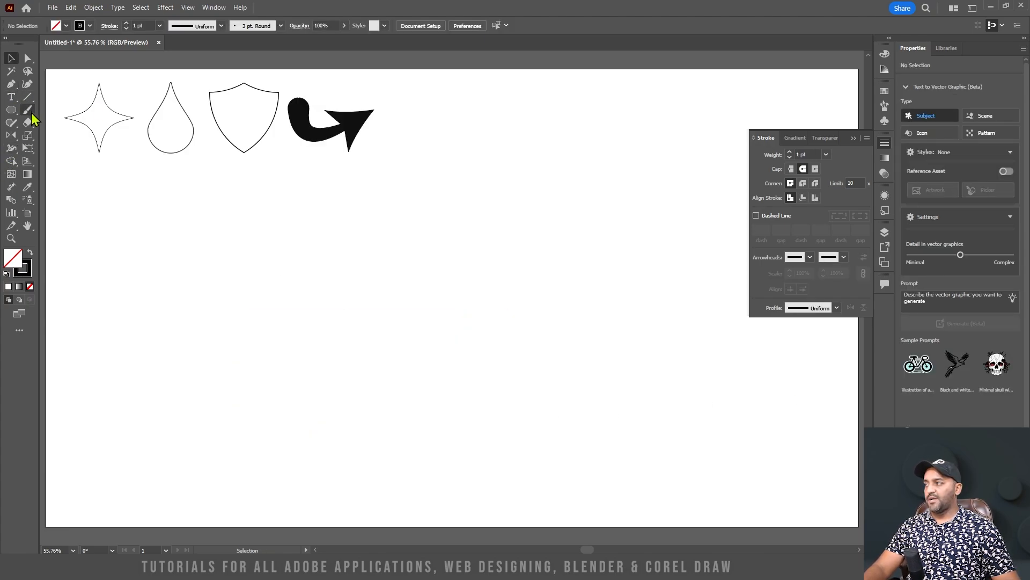
Draw a star about 491 by 467 px below the finished shapes with the Star tool
left_click(11, 110)
left_click(11, 110)
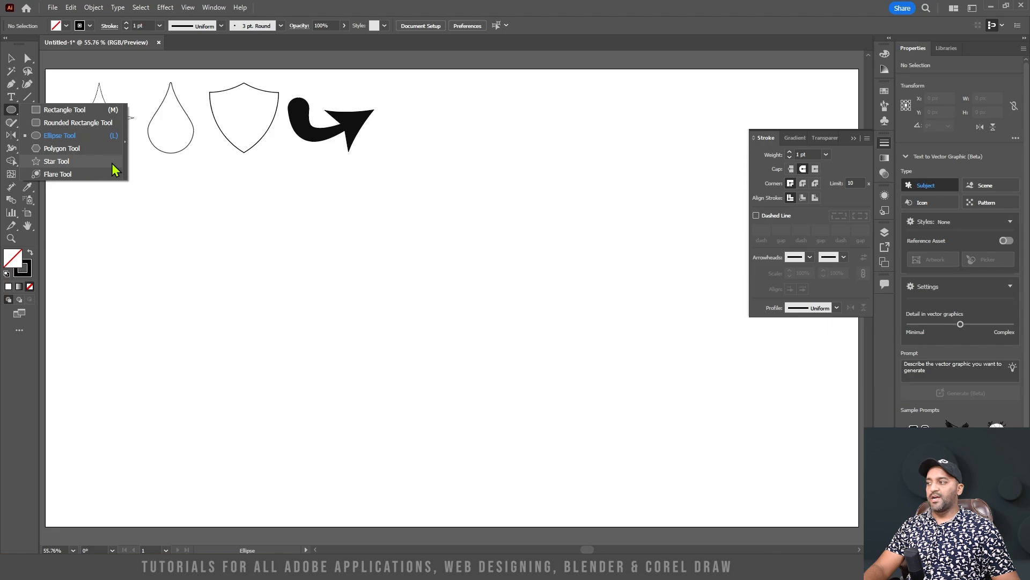
left_click(61, 161)
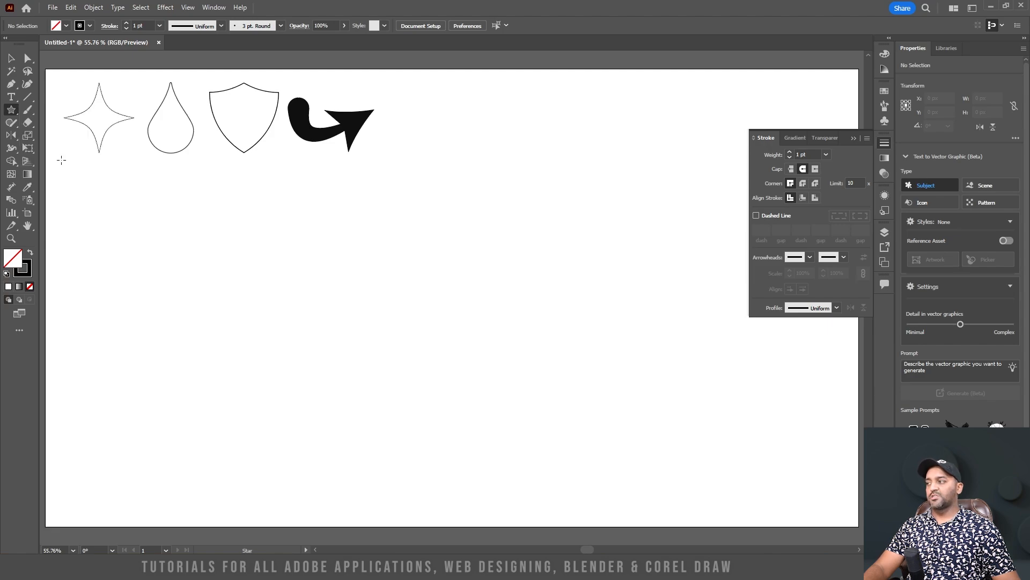
left_click_drag(422, 242, 483, 326)
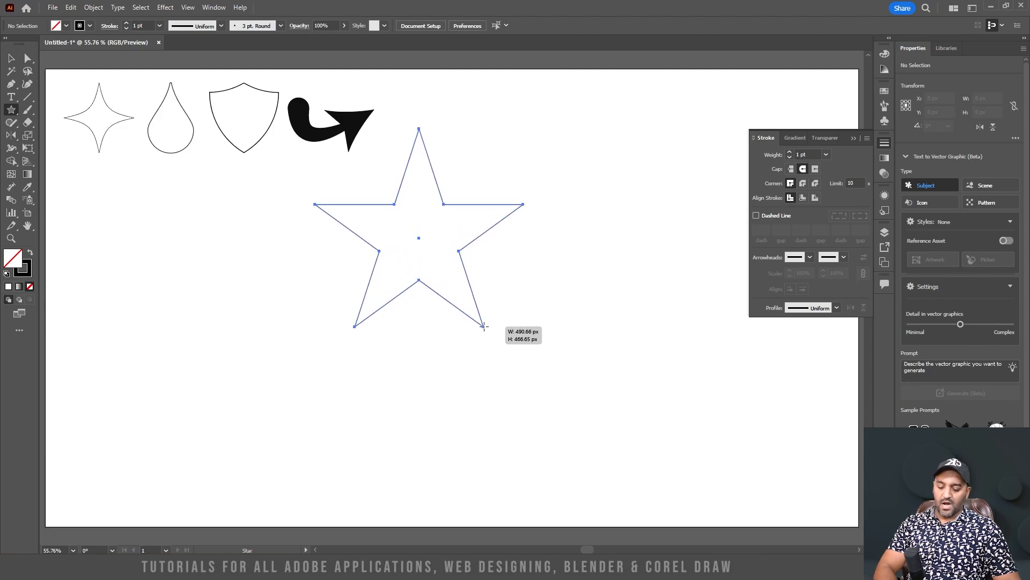
Try different numbers of points on the star while resizing it, ending with a five-pointed star about 512 by 489 px
key("Up")
key("Up")
mouse_move(483, 326)
left_mouse_down()
mouse_move(429, 250)
mouse_move(485, 331)
left_mouse_up()
key("Up")
key("Up")
key("Up")
key("Up")
key("Down")
key("Down")
key("Down")
key("Down")
key("Down")
key("Down")
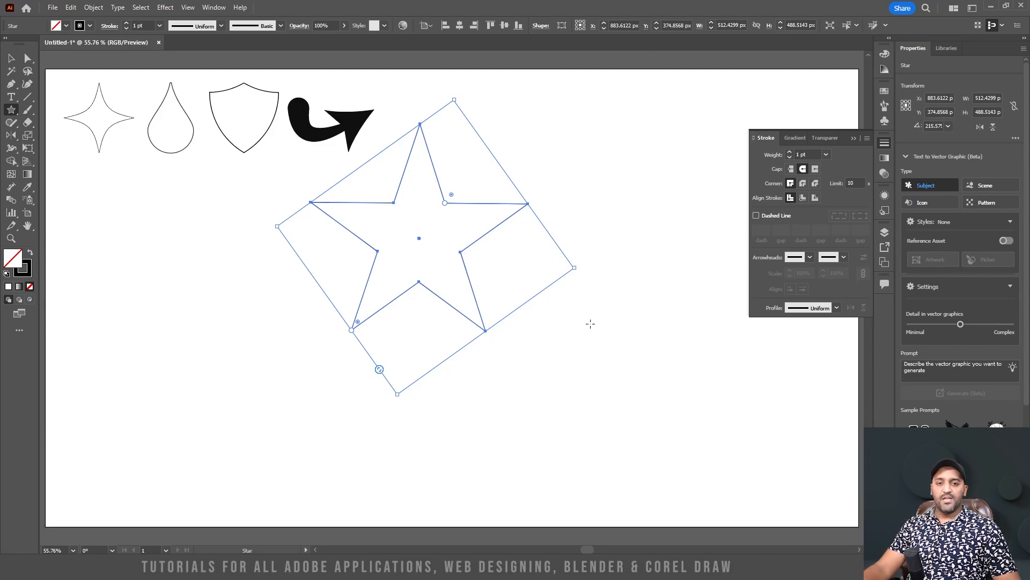
mouse_move(380, 369)
left_mouse_down()
mouse_move(336, 299)
mouse_move(298, 266)
mouse_move(388, 386)
mouse_move(299, 239)
mouse_move(390, 380)
mouse_move(379, 371)
left_mouse_up()
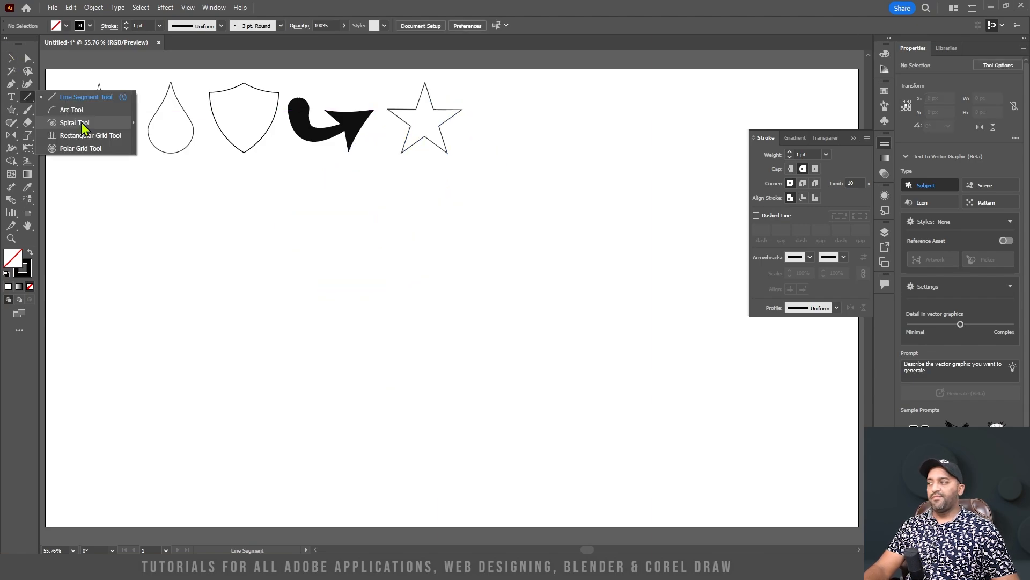
Draw a spiral about 801 by 641 px with the Spiral tool, varying its number of segments while drawing
left_click(75, 122)
left_click_drag(285, 282, 494, 245)
key("Up")
key("Up")
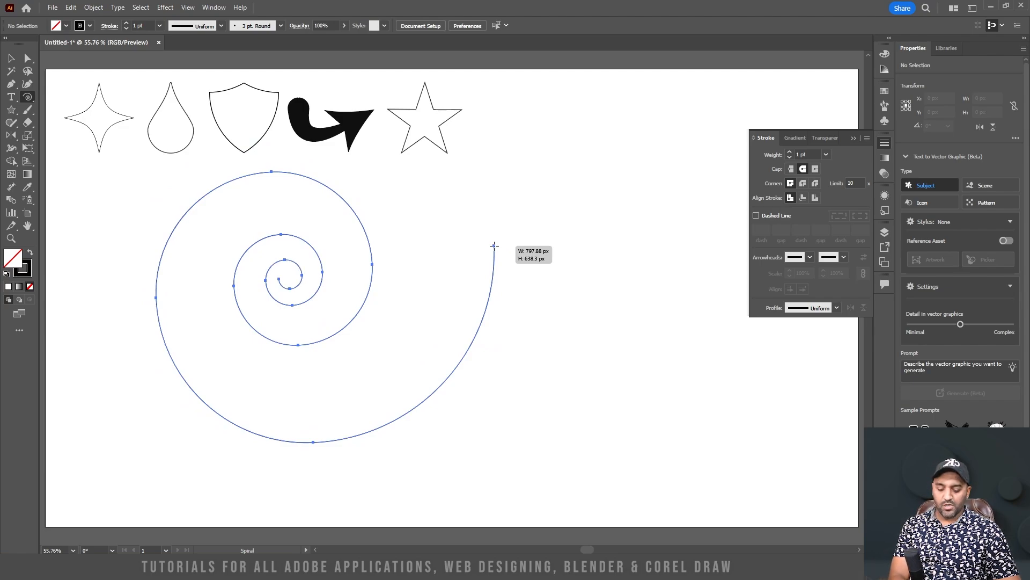
key("Down")
key("Down")
key("Down")
key("Down")
key("Down")
left_click_drag(494, 246, 494, 254)
key("Up")
key("Up")
key("Up")
key("Up")
key("v")
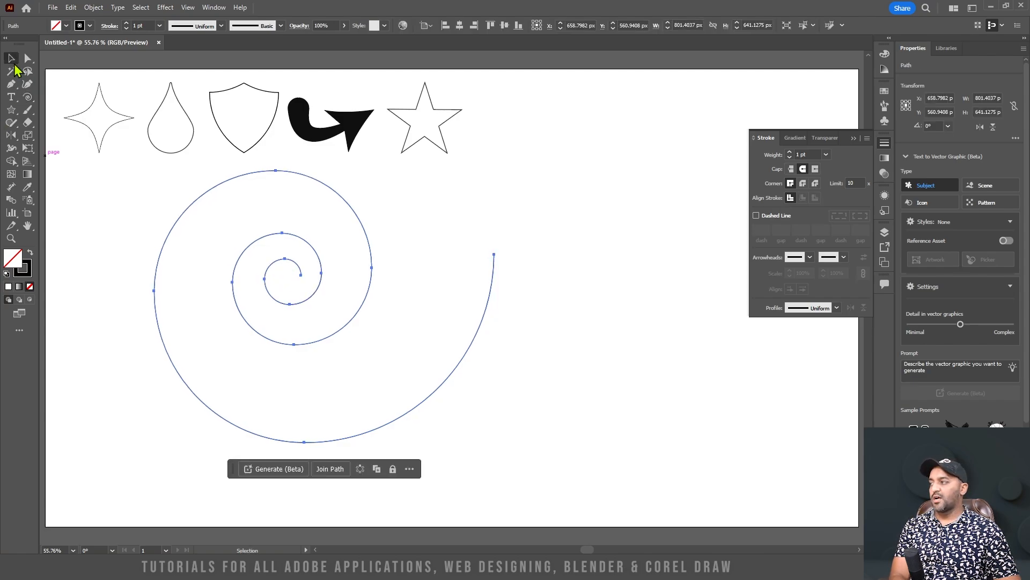
left_click(425, 347)
Draw a polar grid about 556 by 552 px and try different numbers of concentric rings
left_click(28, 97)
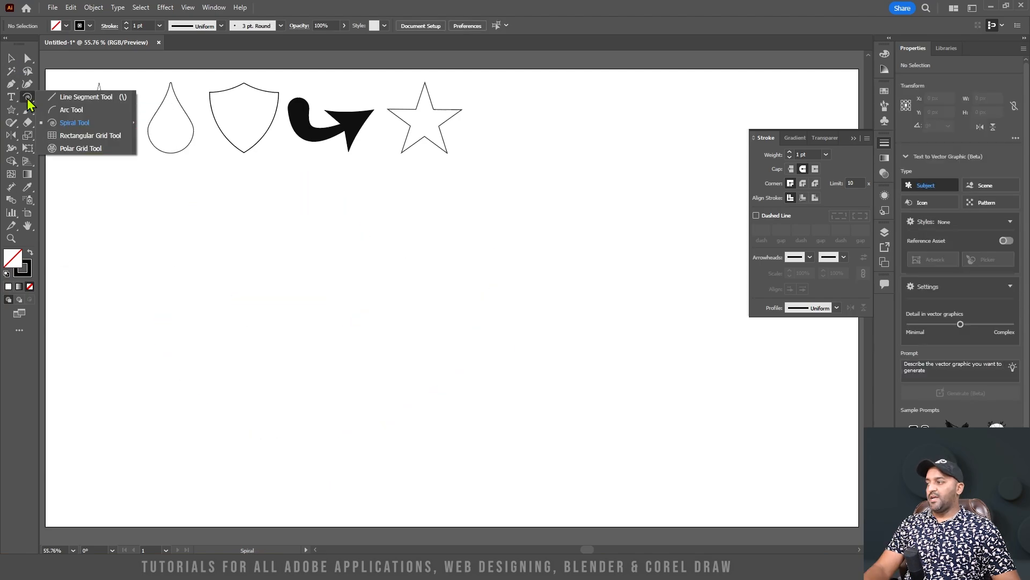
left_click(81, 149)
left_click_drag(311, 235, 547, 469)
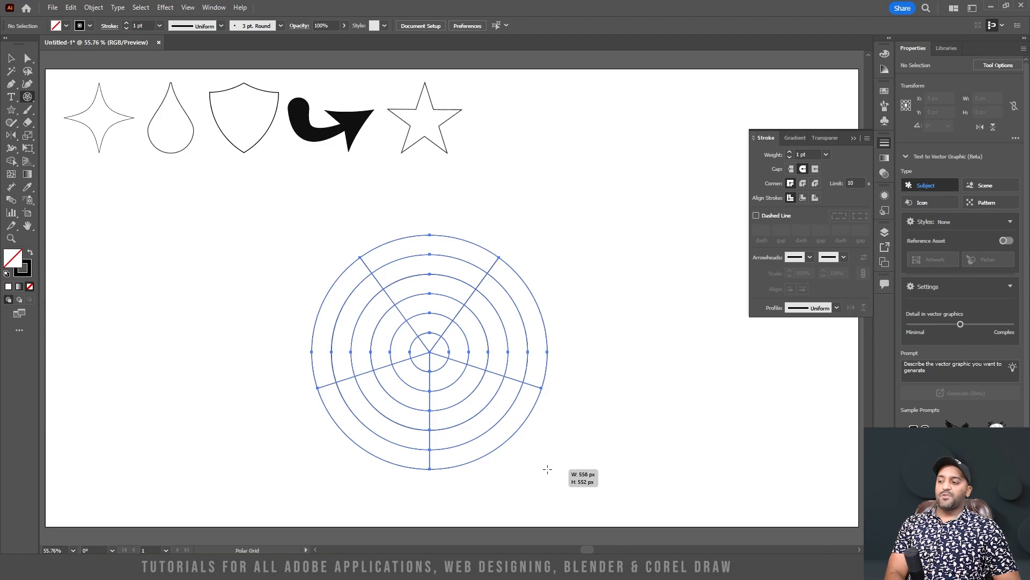
key("Up")
key("Up")
left_click_drag(548, 469, 548, 469)
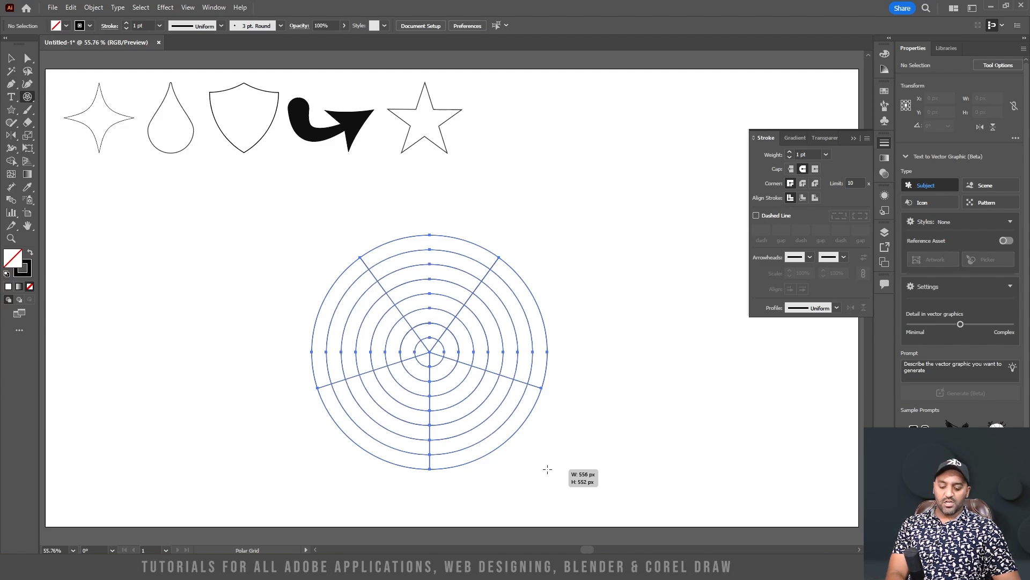
left_click_drag(547, 469, 548, 469)
key("Down")
key("Down")
key("Down")
key("Up")
key("Down")
key("Down")
key("Down")
key("Up")
key("Up")
key("Up")
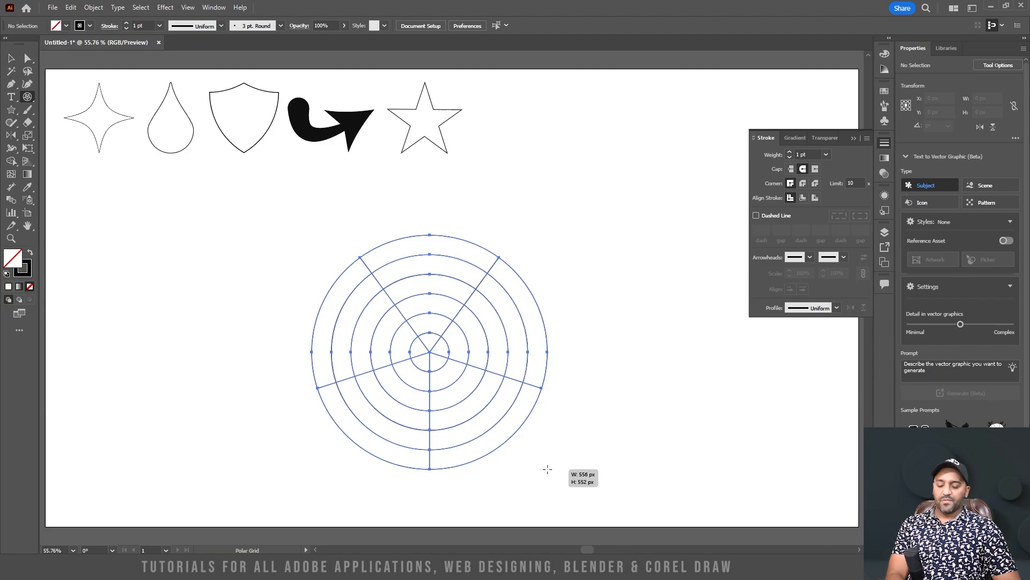
Vary the polar grid's radial dividers until none remain, finishing the concentric rings at about 593 by 593 px
key("Left")
key("Left")
left_click_drag(548, 469, 561, 483)
key("Left")
key("Left")
key("Left")
key("Right")
key("Right")
key("Right")
key("Right")
key("Right")
key("Right")
key("Right")
key("Left")
key("Left")
key("Left")
key("Right")
key("Right")
key("Right")
key("Right")
key("Right")
key("Right")
key("Left")
key("Left")
key("Left")
key("Left")
key("Left")
key("Left")
key("Left")
key("Left")
key("Left")
key("Left")
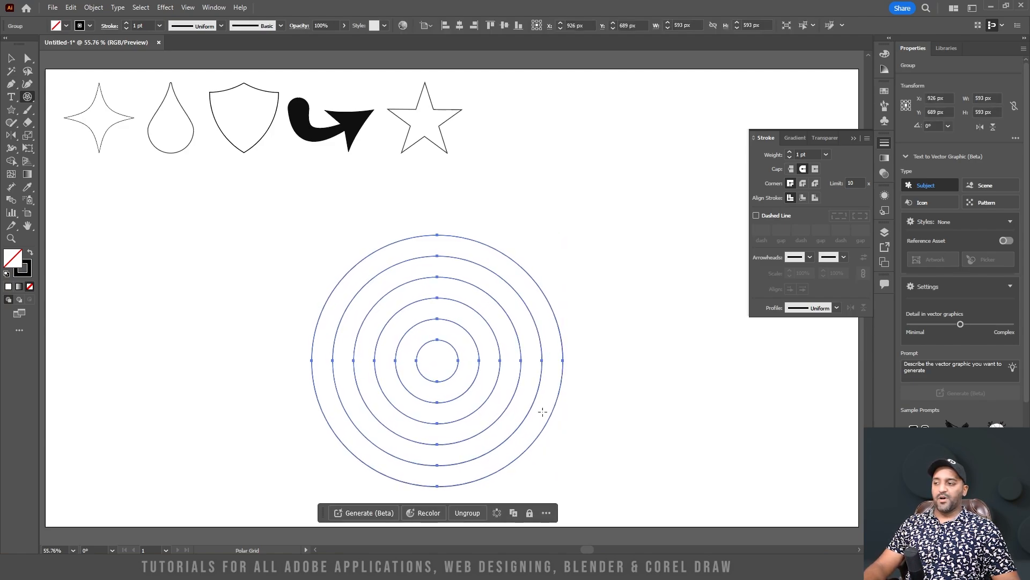
Delete the upper halves of the concentric rings with the Direct Selection tool
left_click(28, 58)
left_click_drag(328, 216, 554, 351)
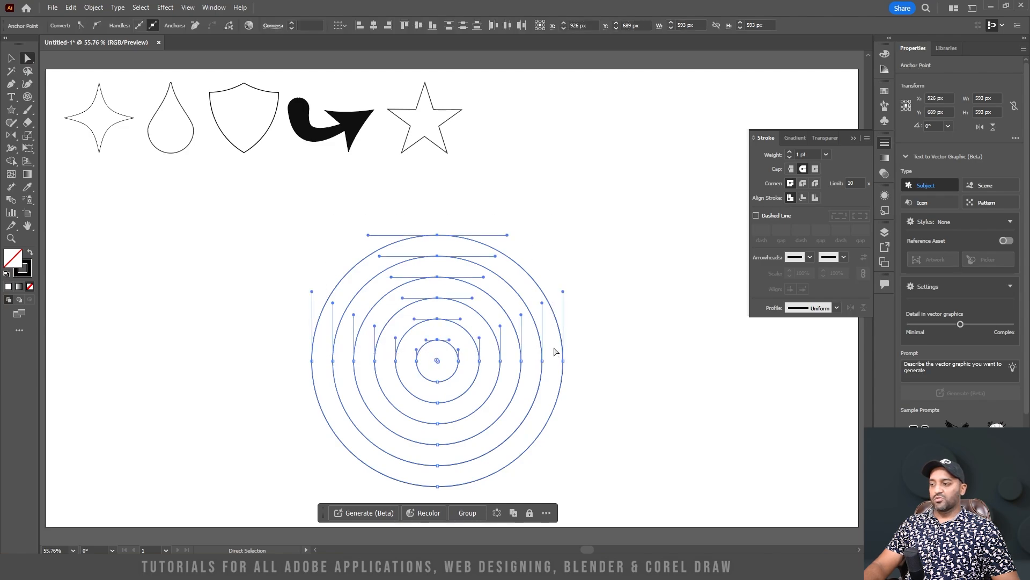
key("Delete")
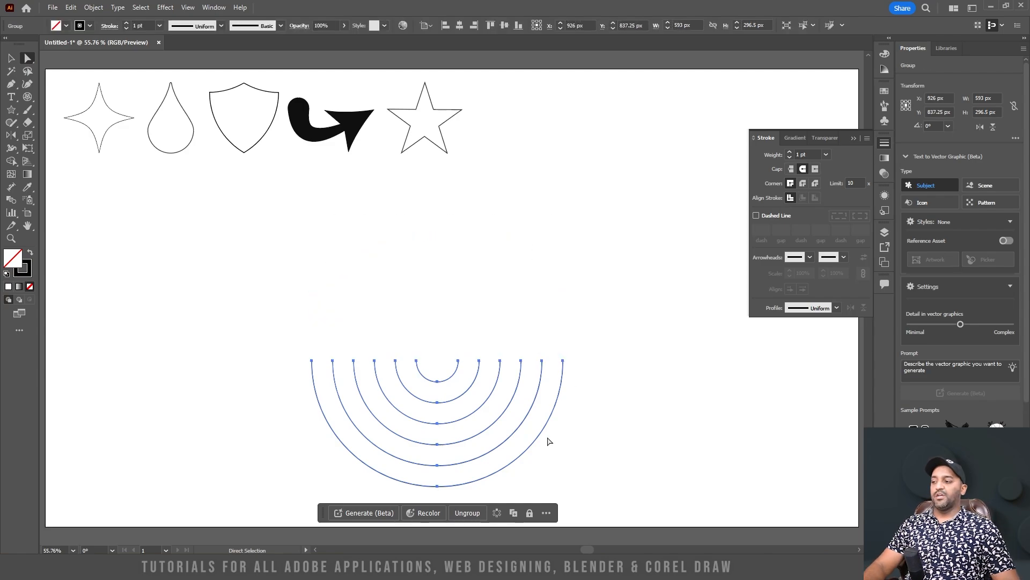
Reflect a copy of the half-rings across the horizontal axis from the outer ring's end anchor
left_click(11, 58)
left_click_drag(626, 486, 237, 338)
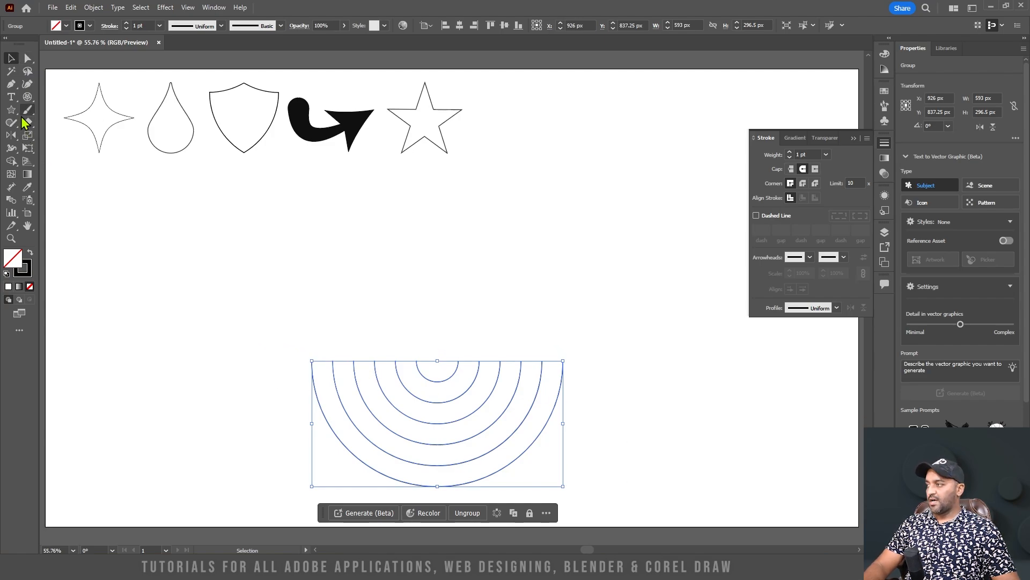
key("o")
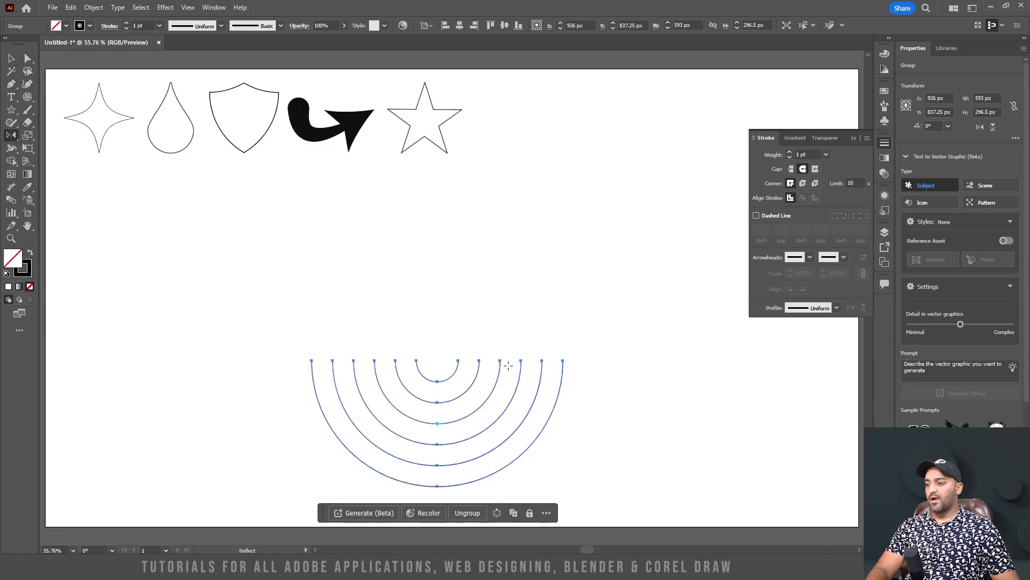
left_click(563, 361, "alt")
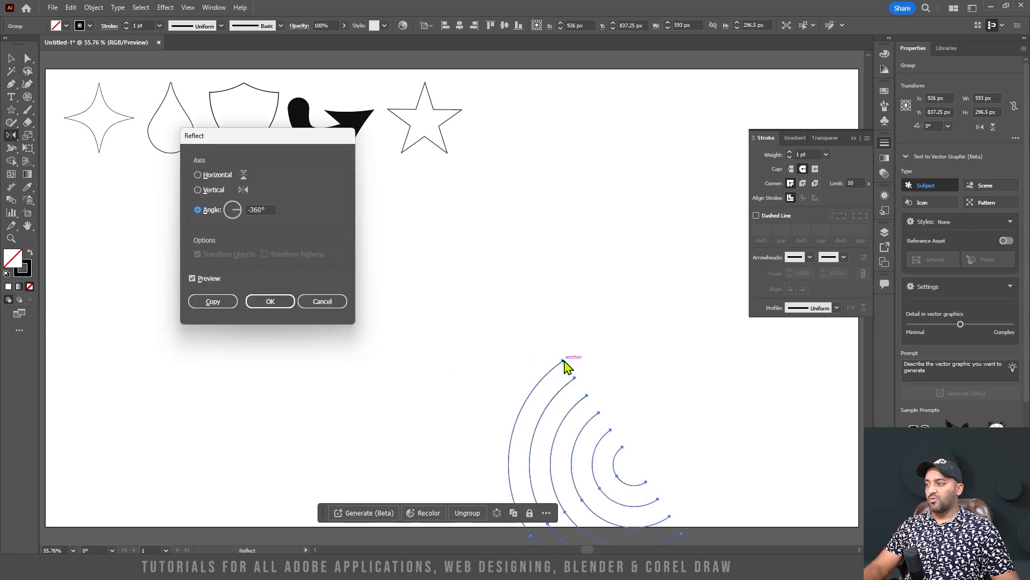
left_click(204, 176)
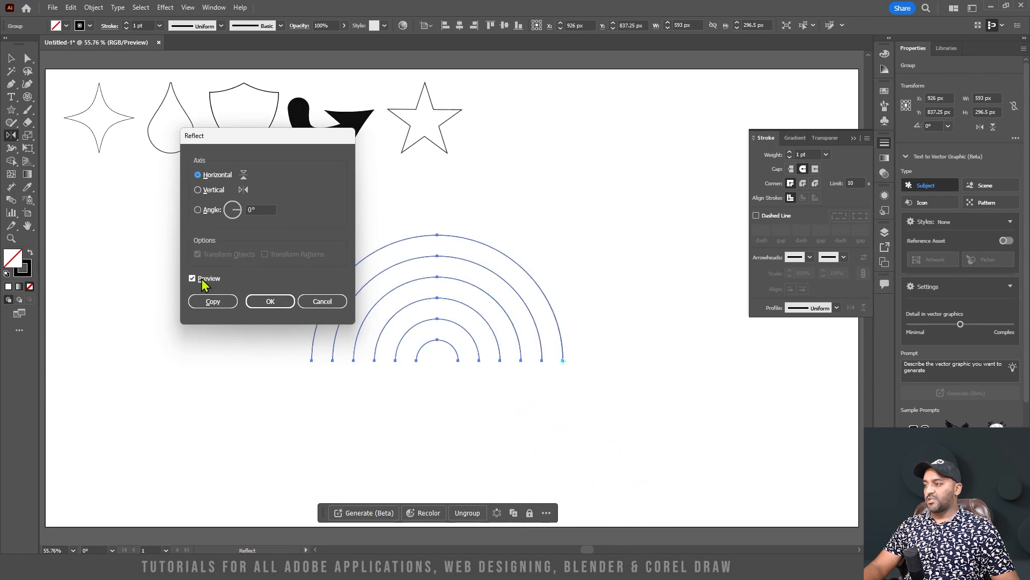
left_click(210, 301)
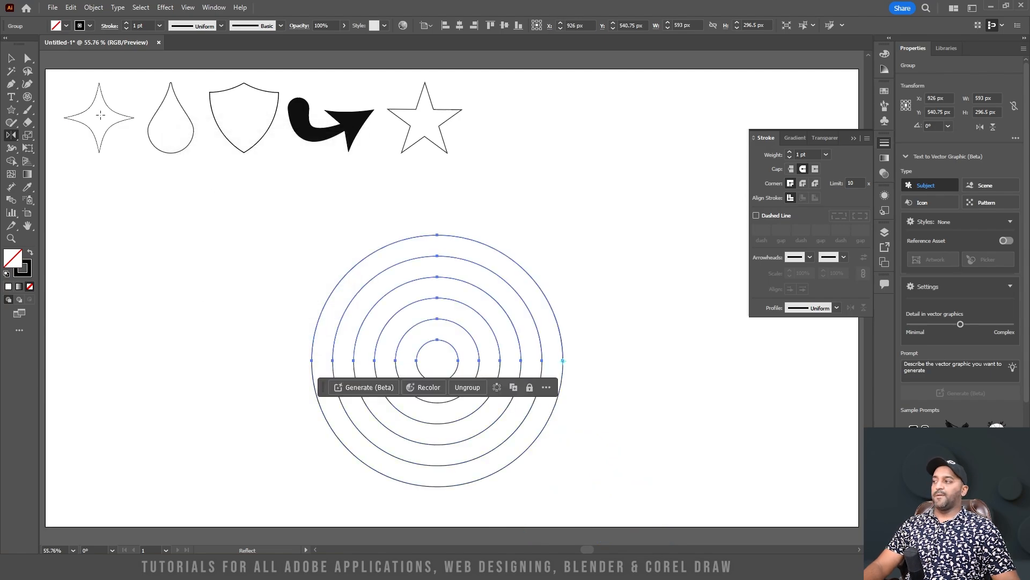
Shift the upper half-rings horizontally by one ring spacing to form a spiral, and undo the construction
left_click(11, 58)
left_click(613, 274)
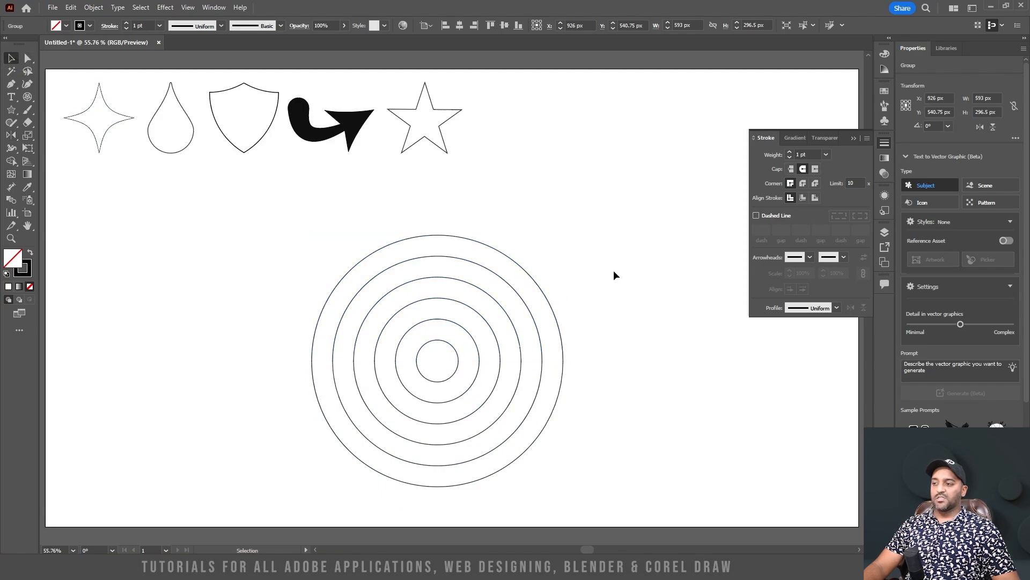
left_click_drag(270, 189, 608, 352)
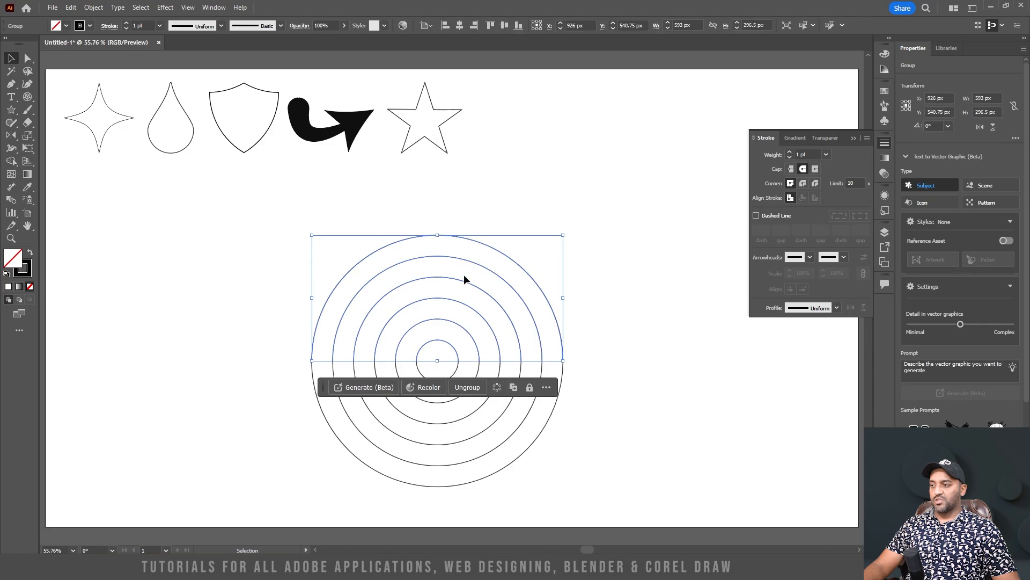
left_click_drag(475, 242, 495, 241)
left_click(630, 398)
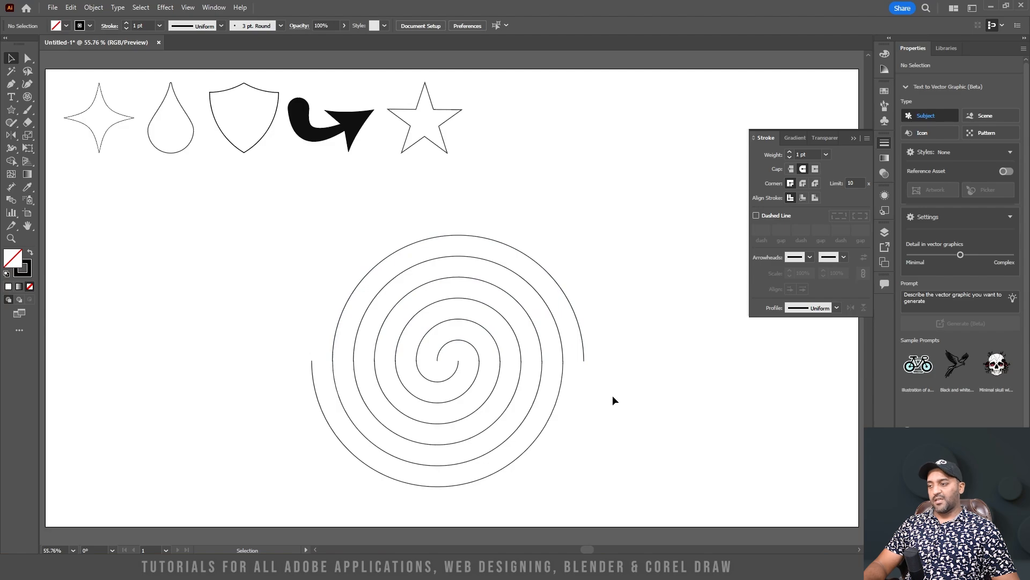
key("ctrl+z")
Draw a circular polar grid about 554 by 554 px with six concentric rings and five radial dividers
left_click(27, 97)
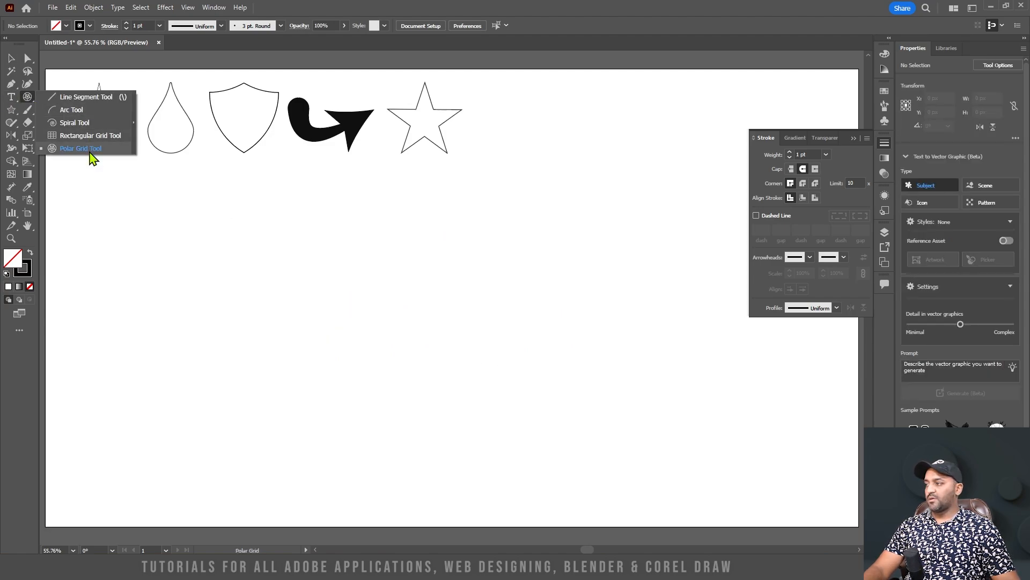
left_click(90, 150)
left_click_drag(353, 245, 584, 482)
key("Right")
key("Right")
key("Right")
key("Right")
key("Right")
key("shift")
key("v")
Apply the Twist effect to the polar grid, raising its angle beyond 69°
left_click(165, 8)
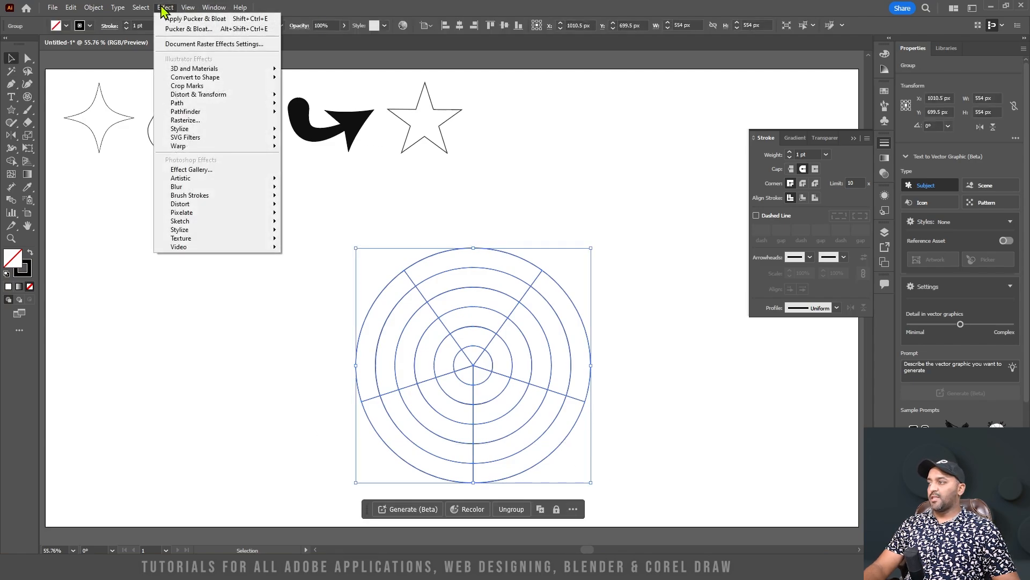
mouse_move(226, 95)
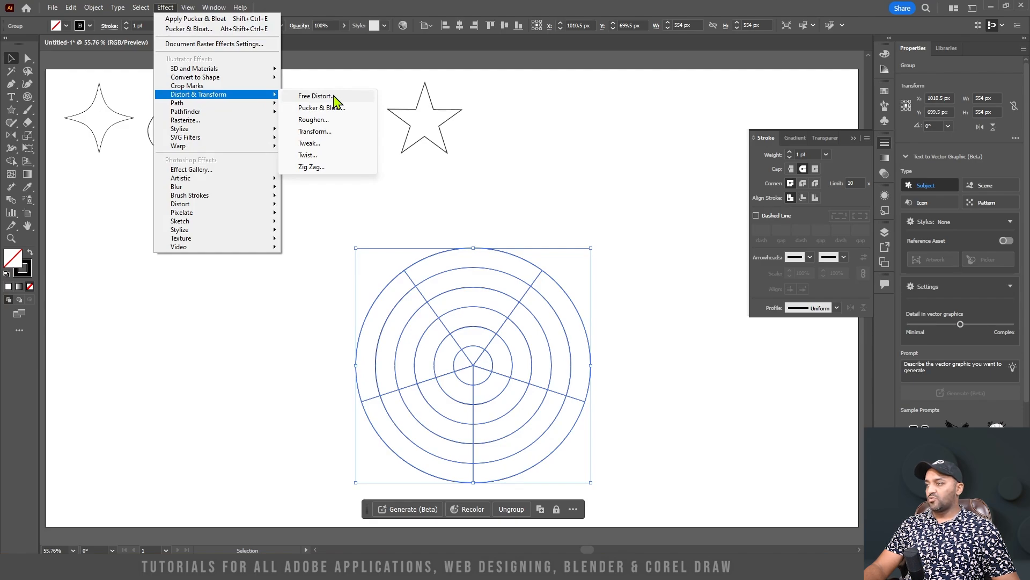
left_click(326, 156)
left_click_drag(498, 239, 647, 149)
left_click_drag(619, 173, 620, 173)
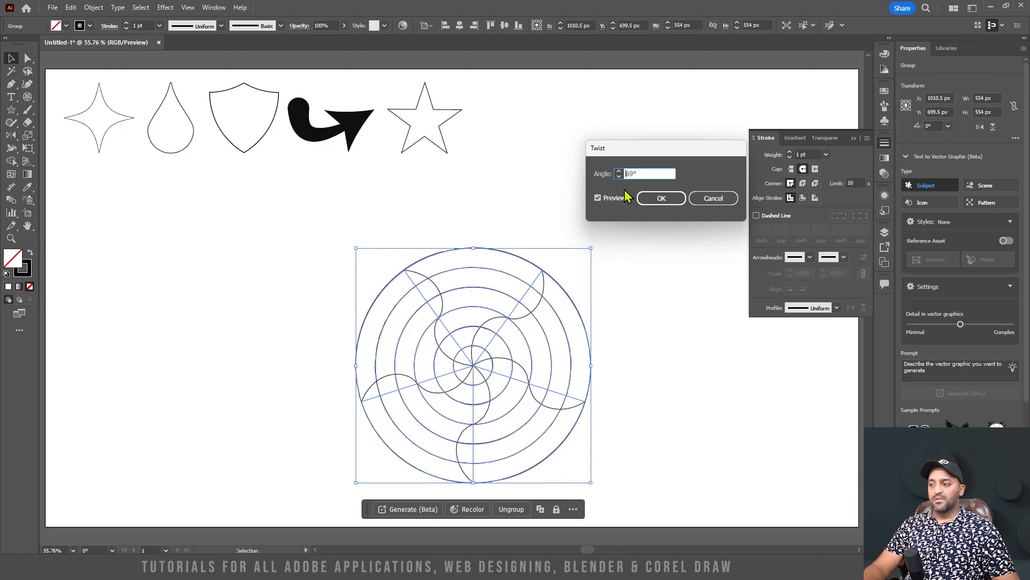
left_click_drag(619, 172, 619, 171)
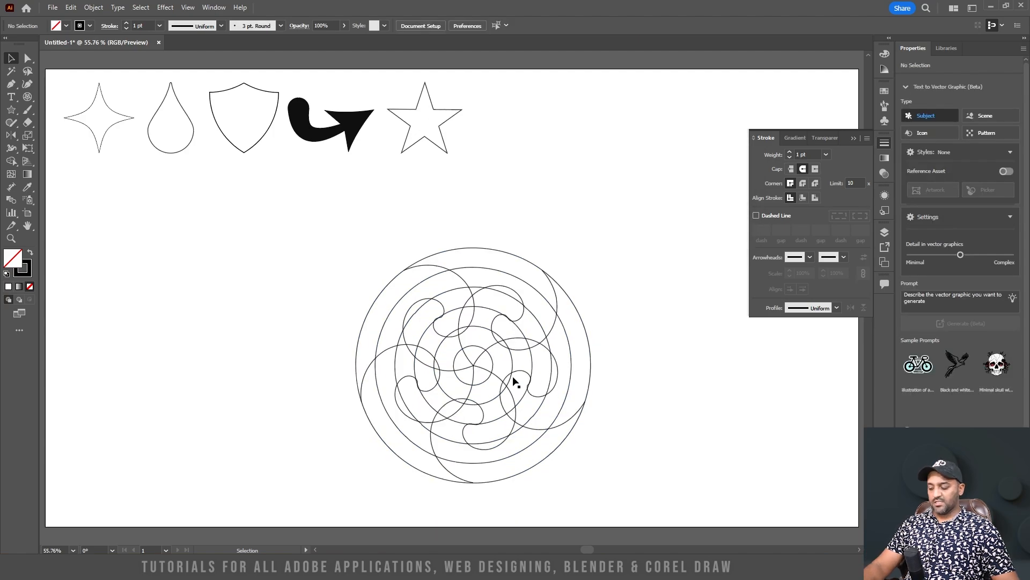
Delete the twisted polar grid from the artboard
scroll(511, 380, "up", 3)
scroll(523, 287, "down", 2)
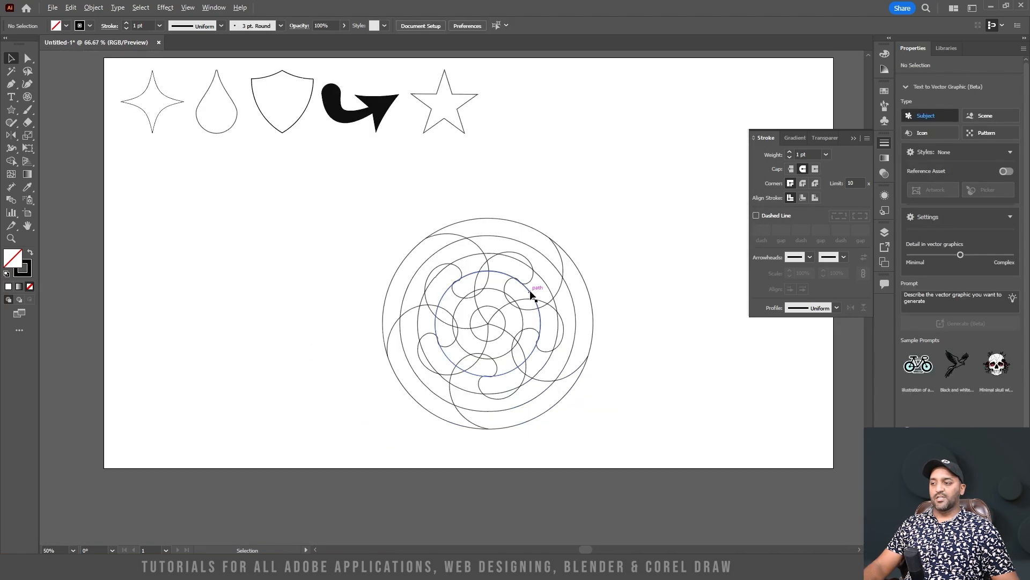
left_click_drag(632, 437, 349, 190)
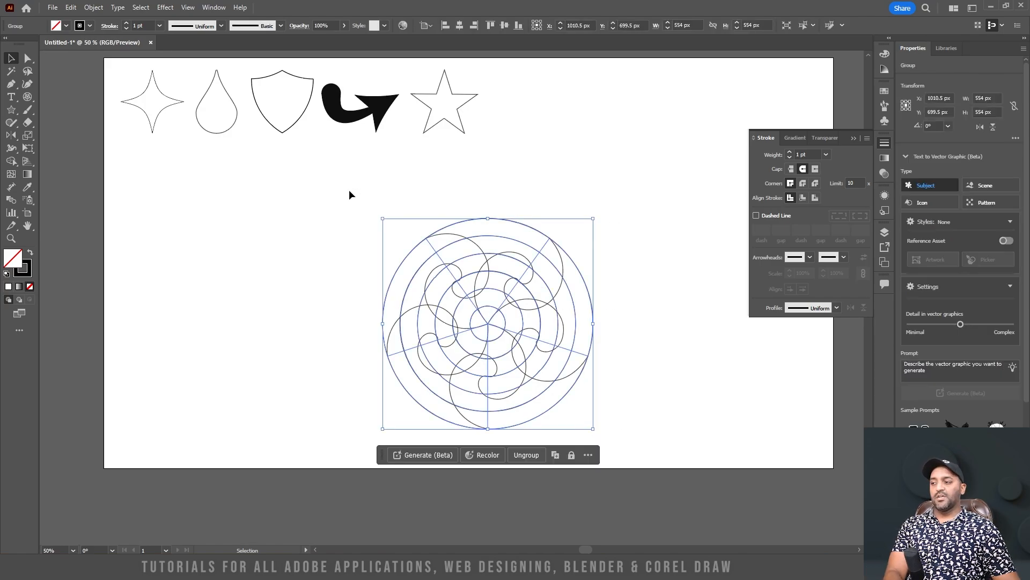
key("Delete")
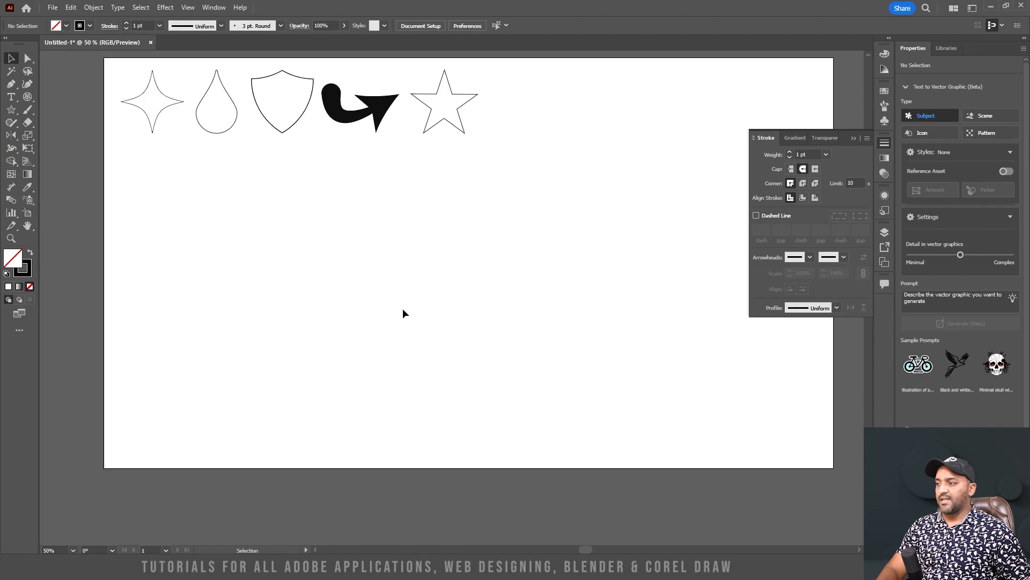
Draw a circle about 528 px in diameter and a vertical line across its full diameter
key("l")
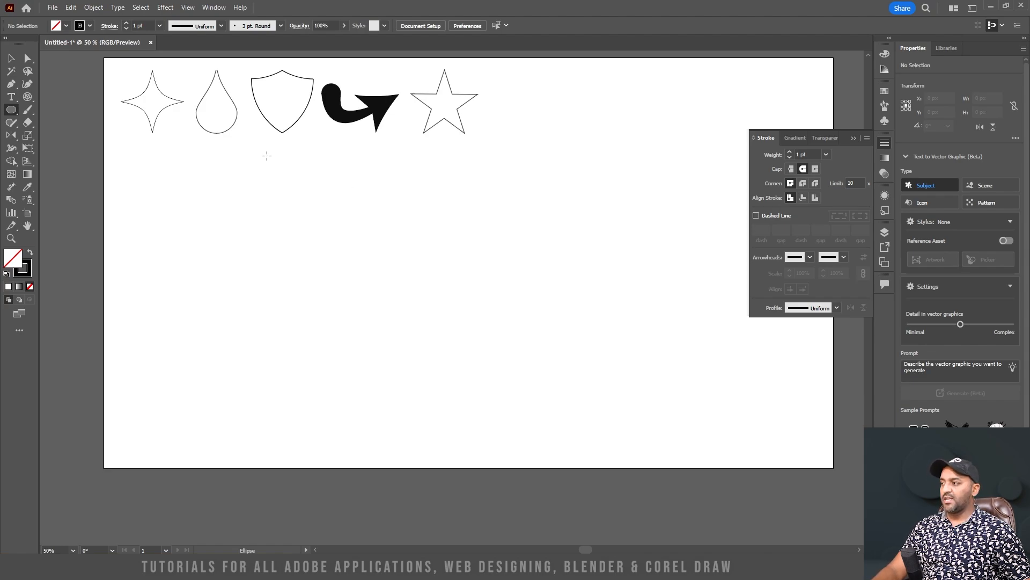
left_click_drag(328, 196, 524, 397)
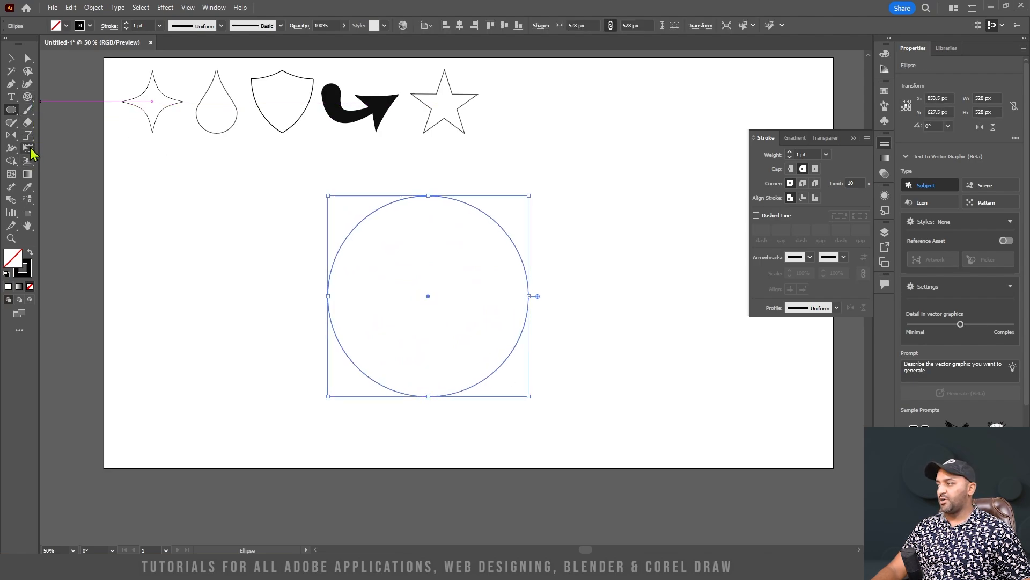
left_click(27, 96)
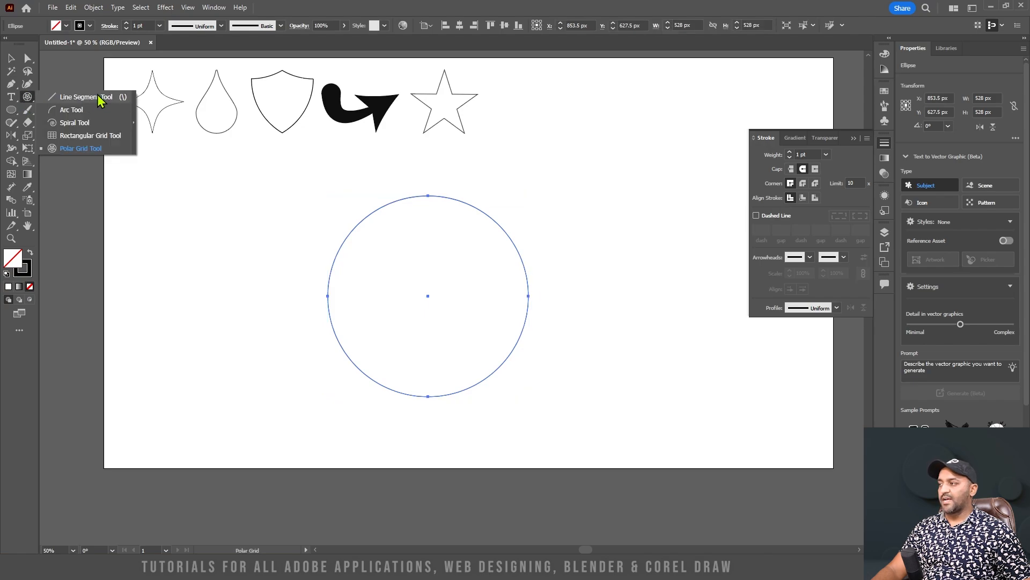
left_click(81, 98)
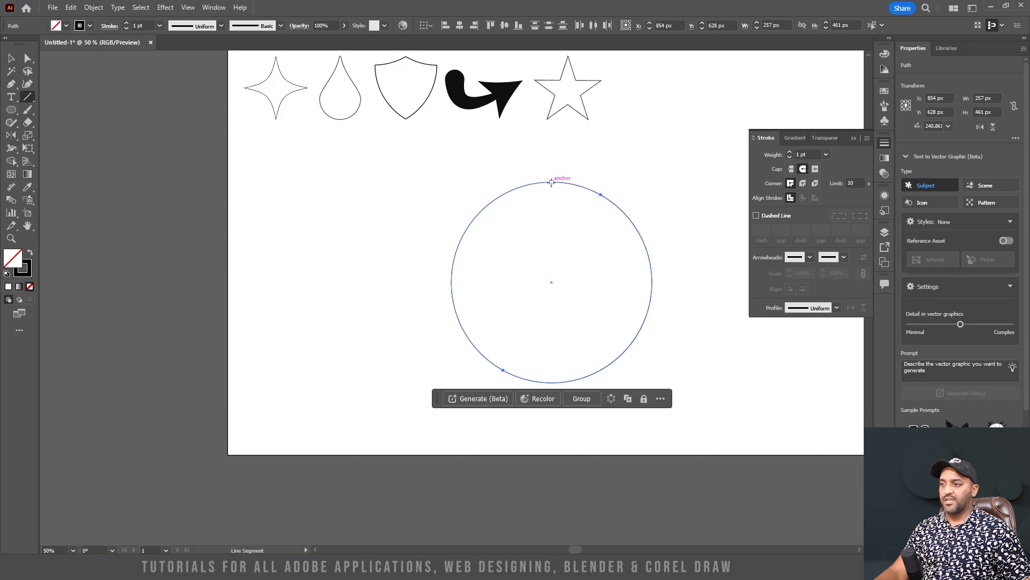
left_click_drag(552, 183, 557, 383)
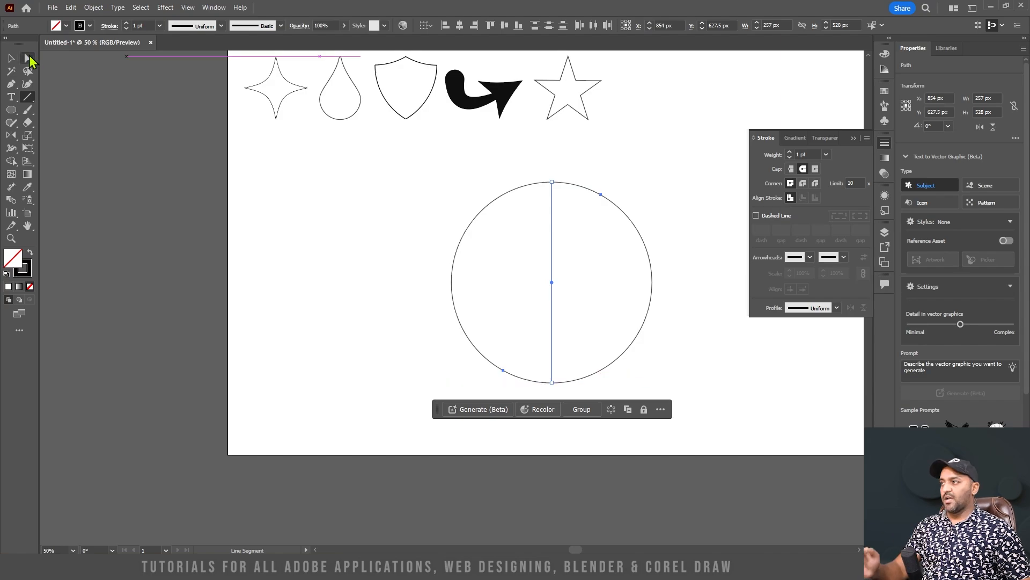
Rotate copies of the vertical line about the circle's center by 360/3 degrees to get three lines crossing the circle
key("a")
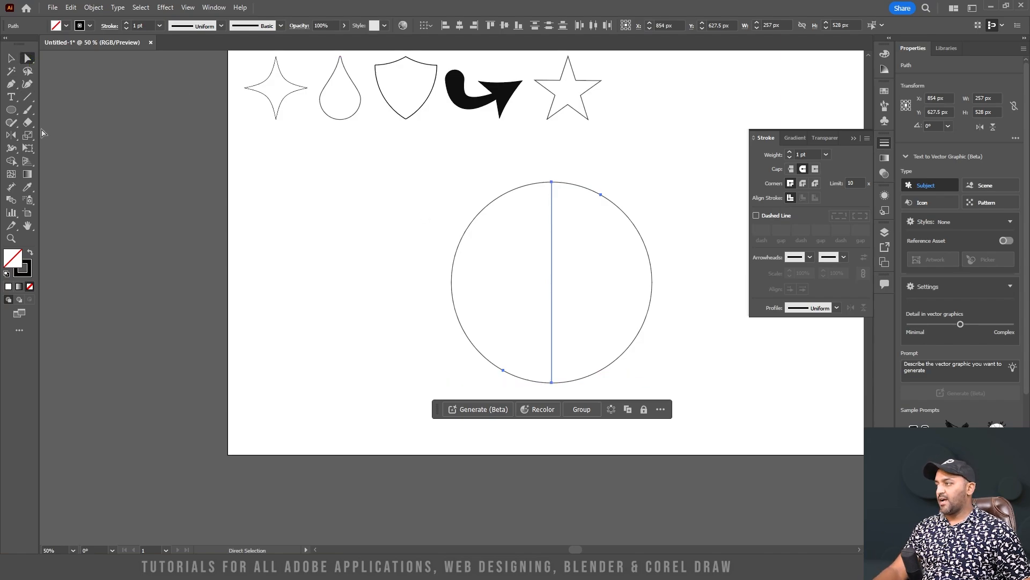
key("r")
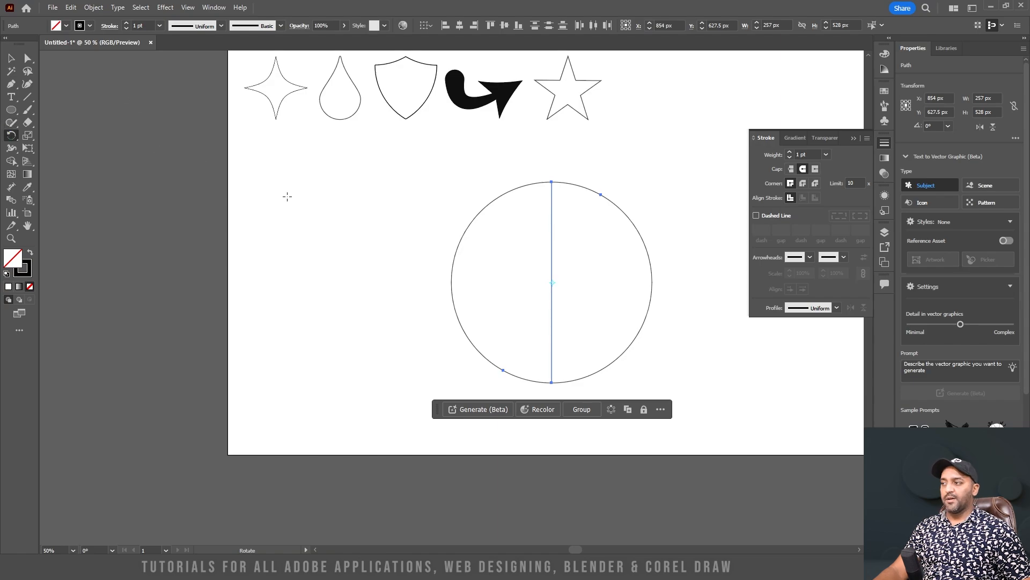
left_click(460, 261, "alt")
left_click_drag(521, 214, 324, 201)
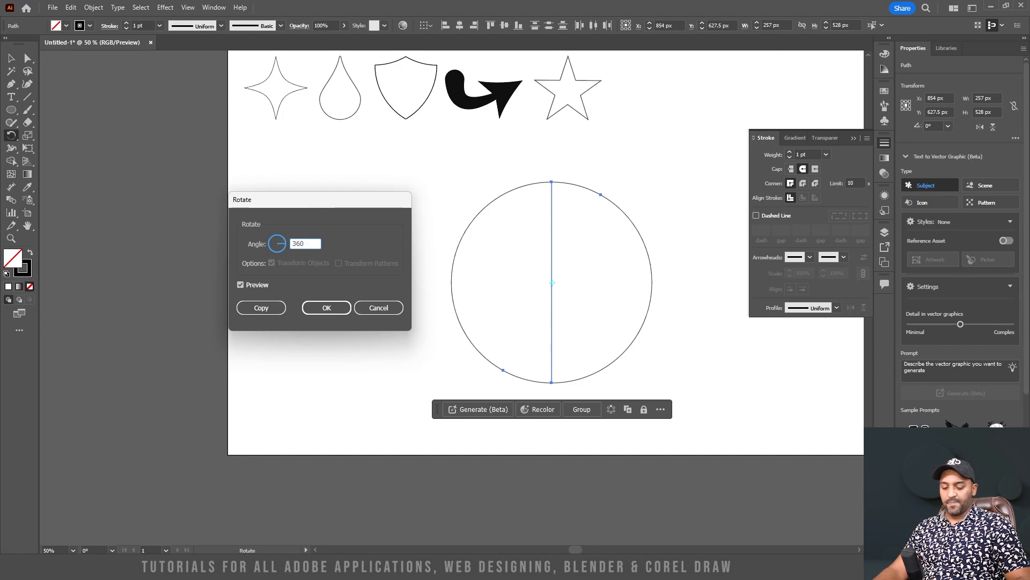
type("360/3")
left_click(263, 307)
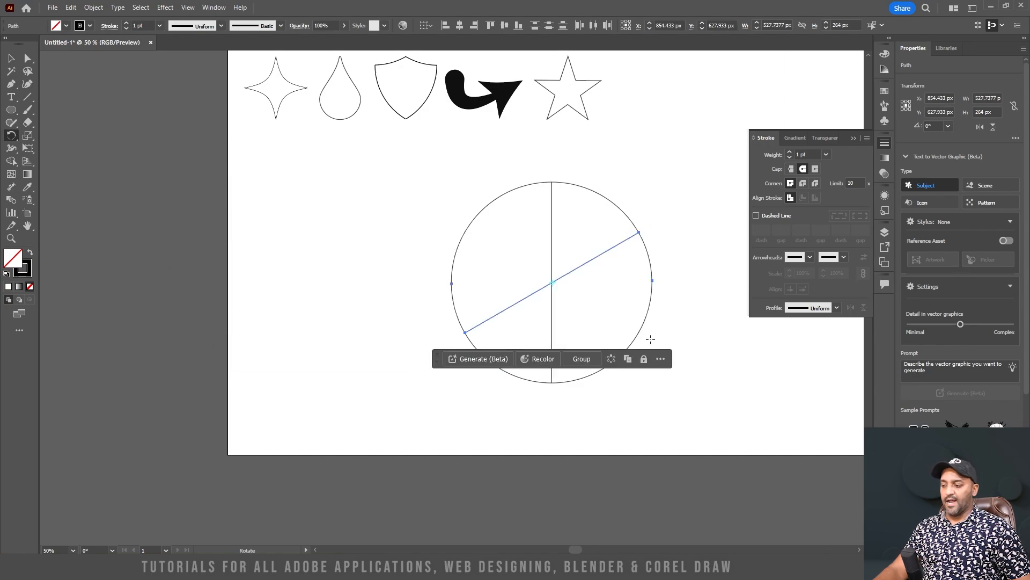
key("ctrl+d")
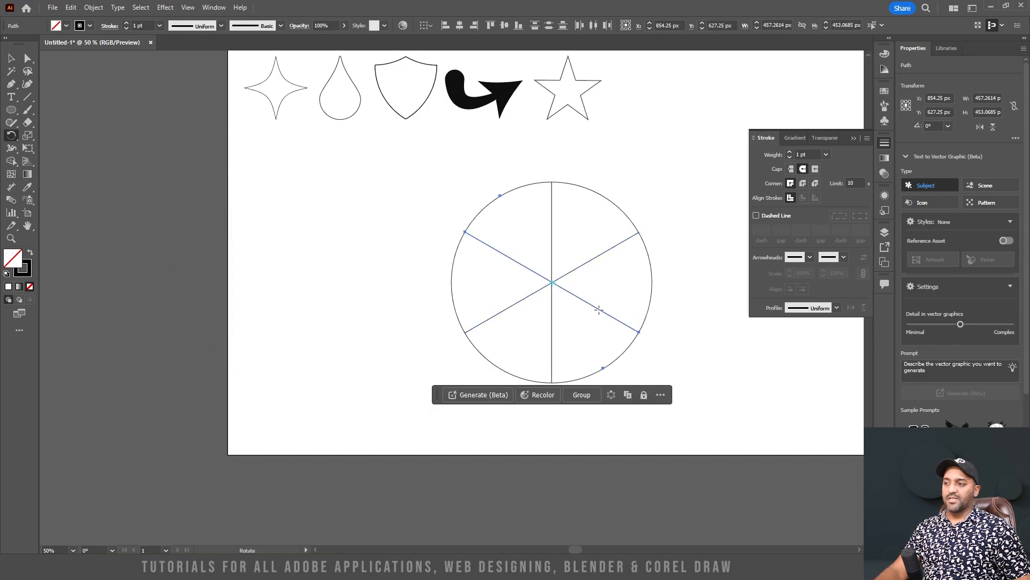
left_click(28, 58)
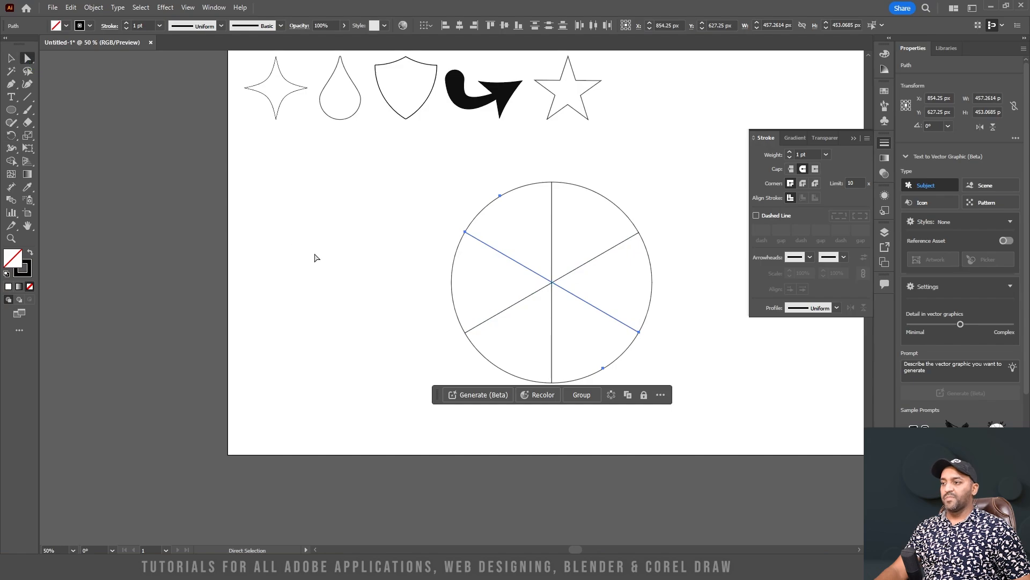
left_click(406, 263)
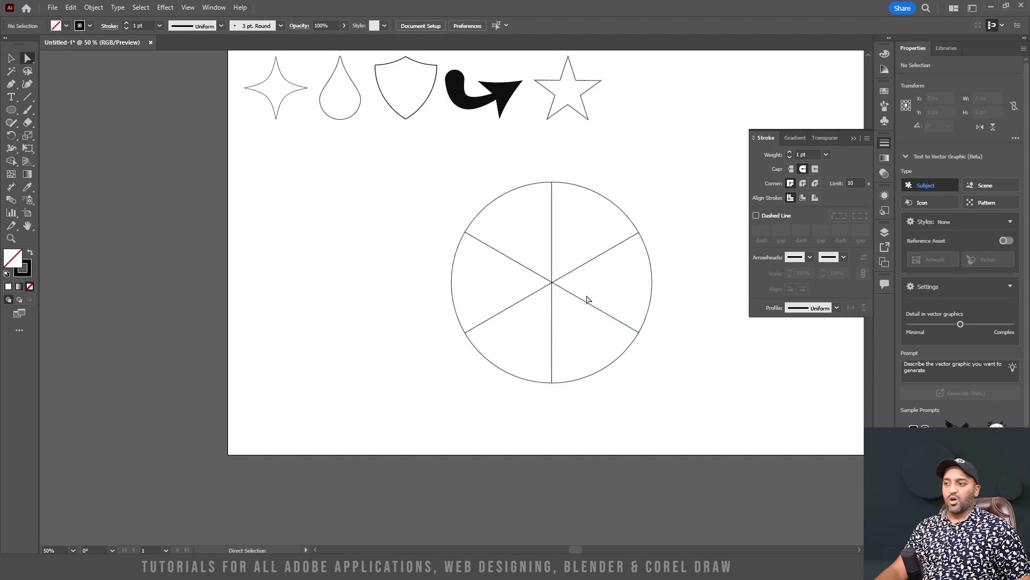
Start a Twist effect on the three crossing lines, excluding the circle, and preview it with an angle of 10°
key("v")
left_click_drag(636, 365, 337, 173)
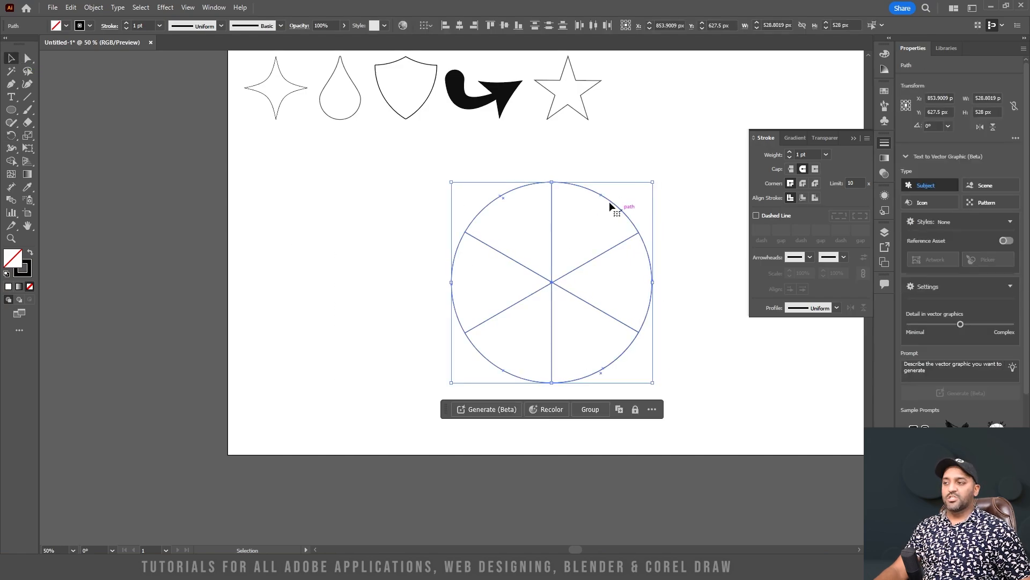
left_click(487, 205, "shift")
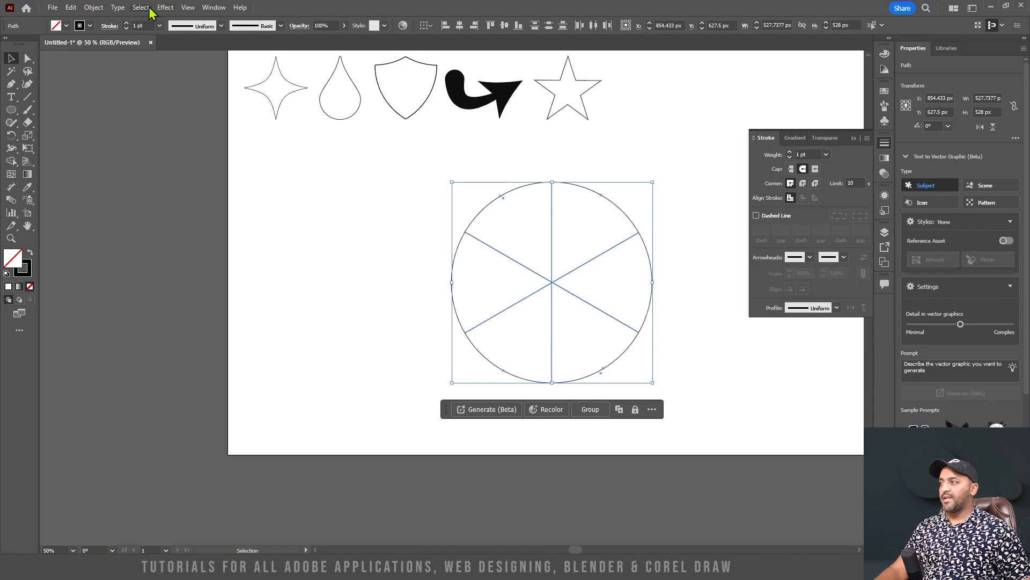
left_click(165, 7)
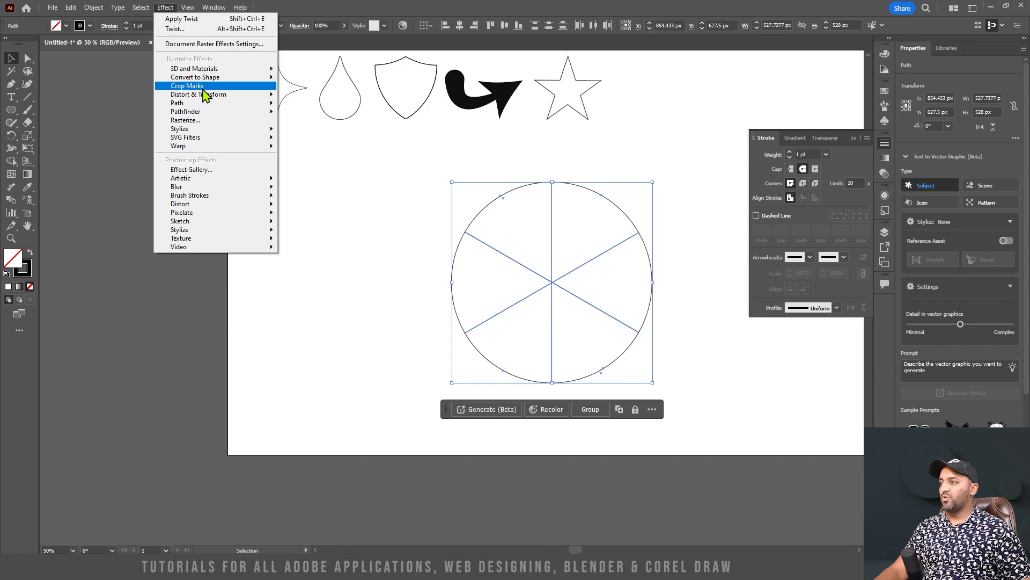
mouse_move(208, 96)
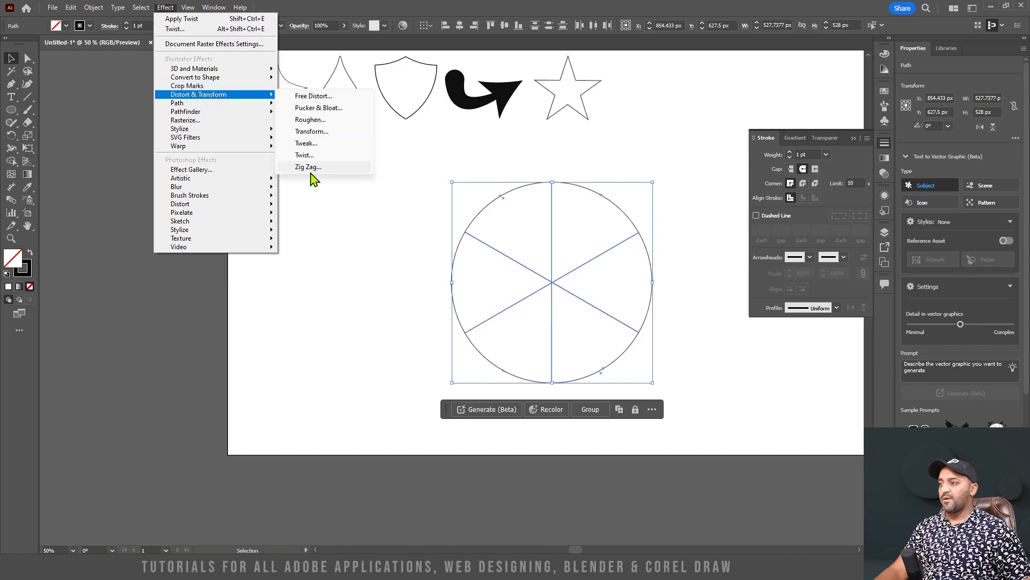
left_click(304, 155)
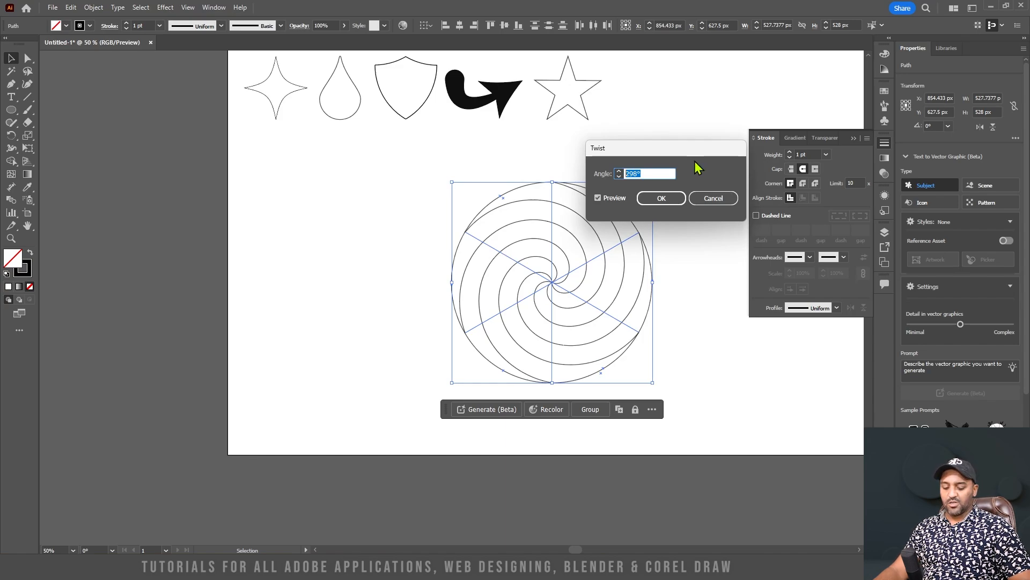
type("10")
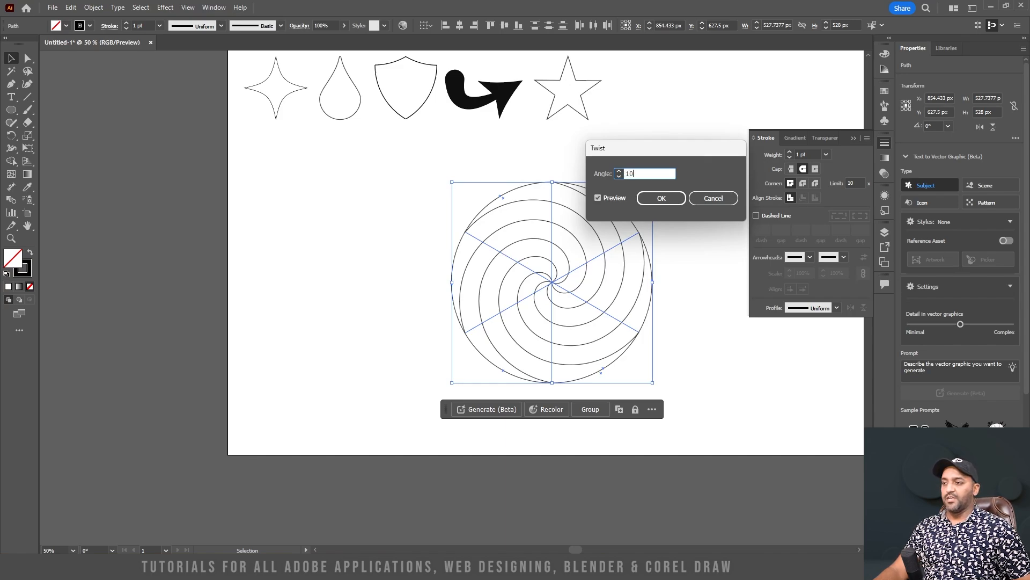
key("Tab")
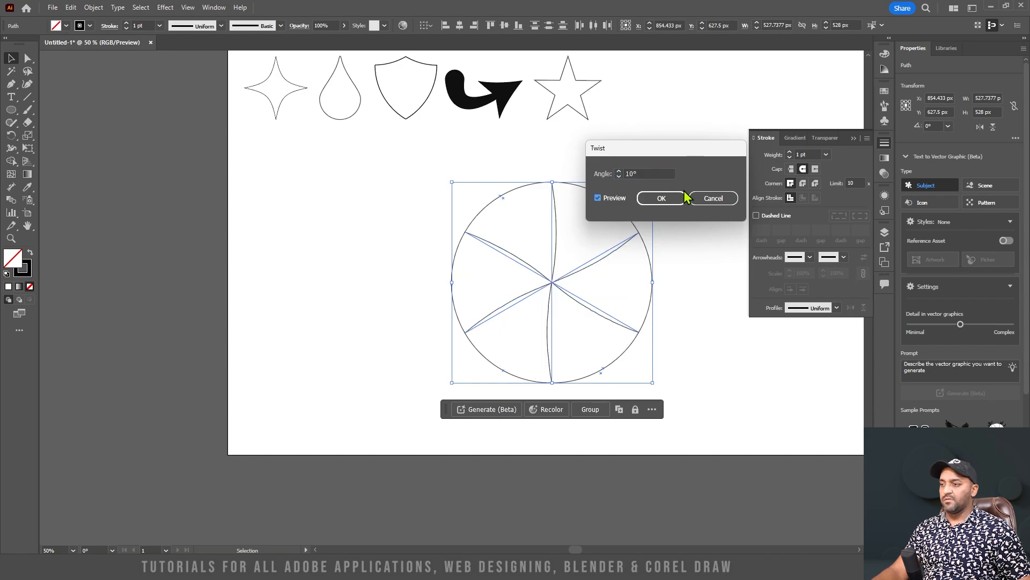
Raise the twist angle of the crossing lines to 175° and apply the effect
left_click(619, 170)
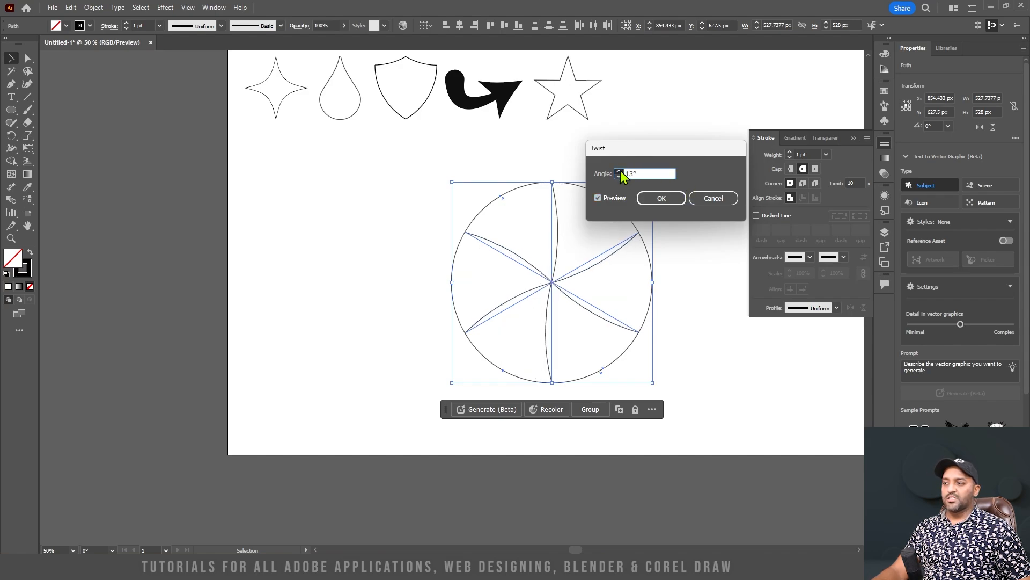
left_click(619, 171)
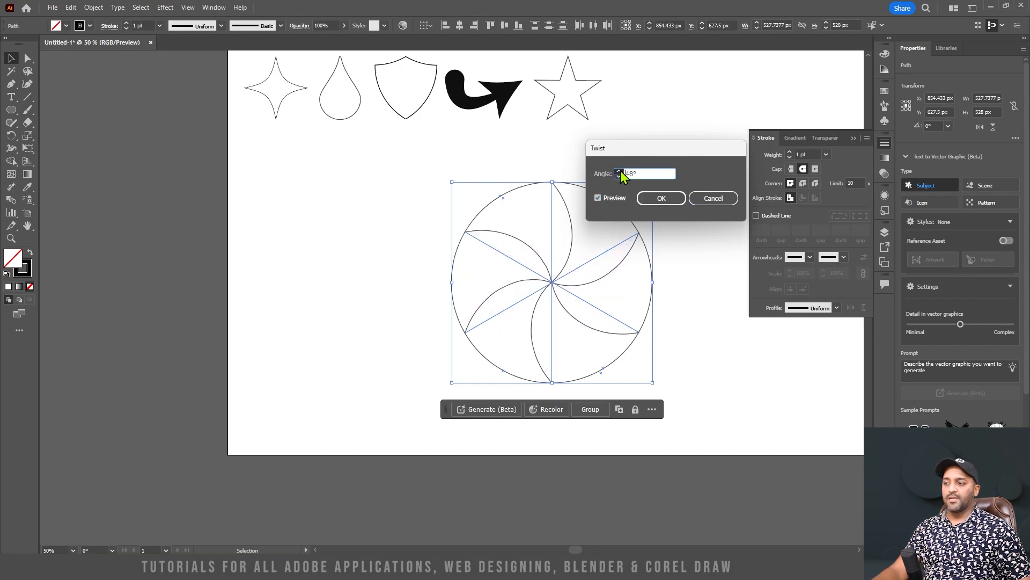
left_click(620, 171)
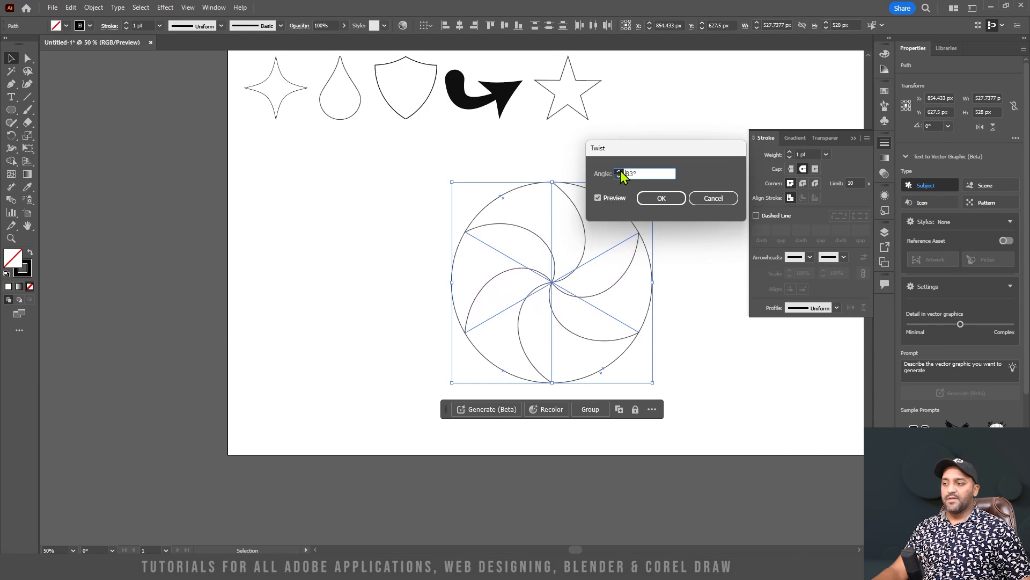
left_click(619, 171)
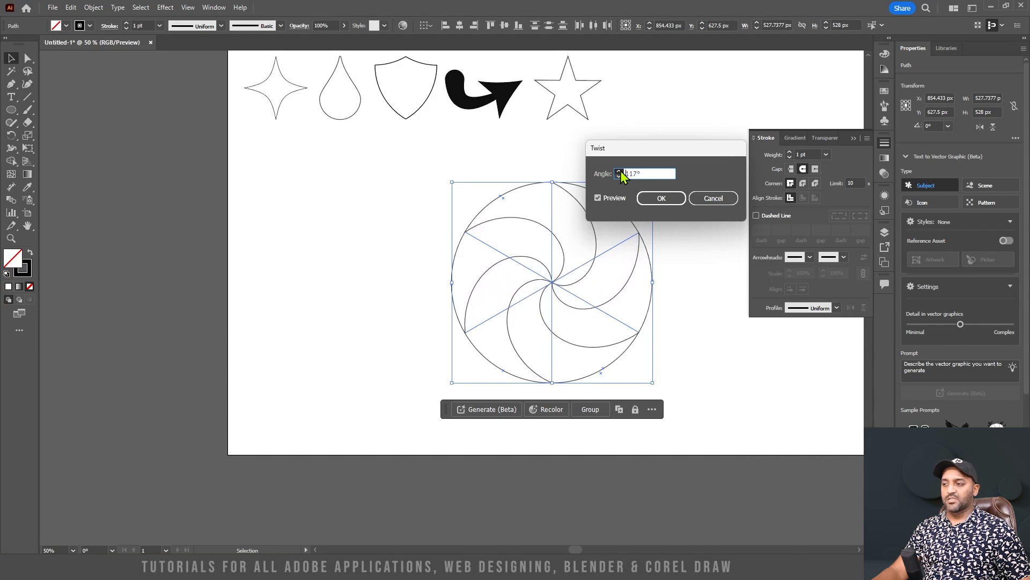
left_click(619, 171)
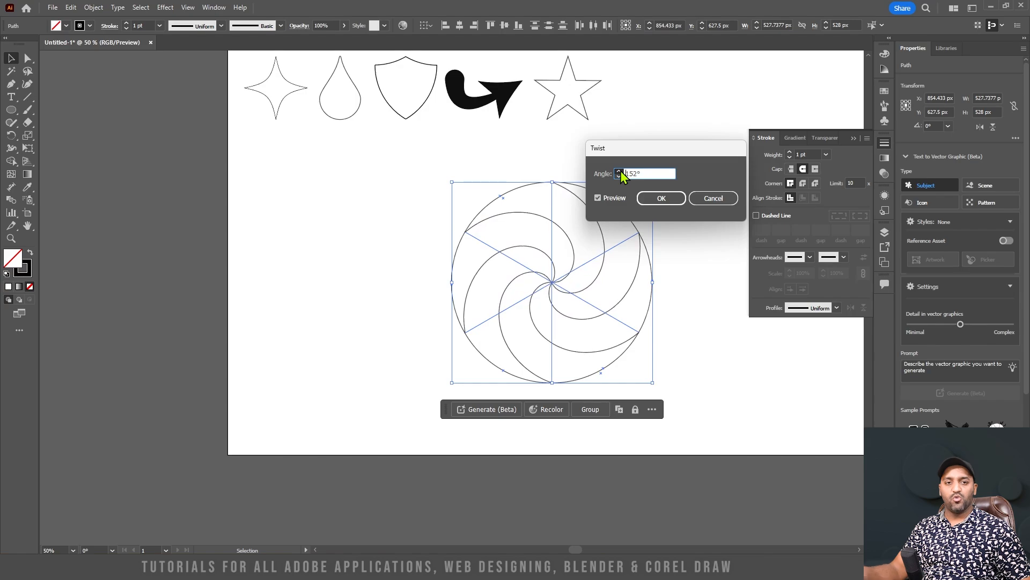
left_click(619, 171)
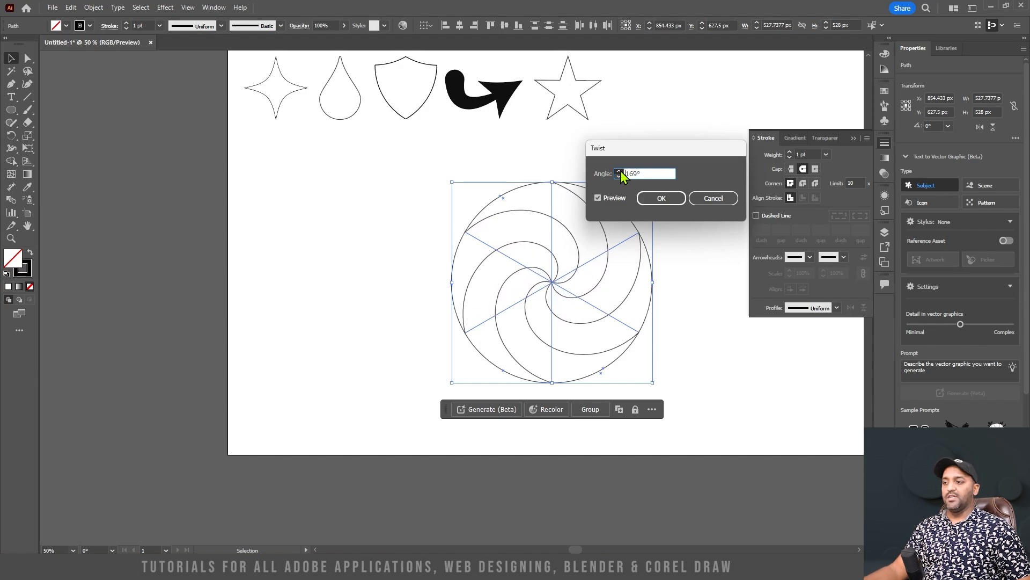
left_click(651, 199)
left_click(679, 212)
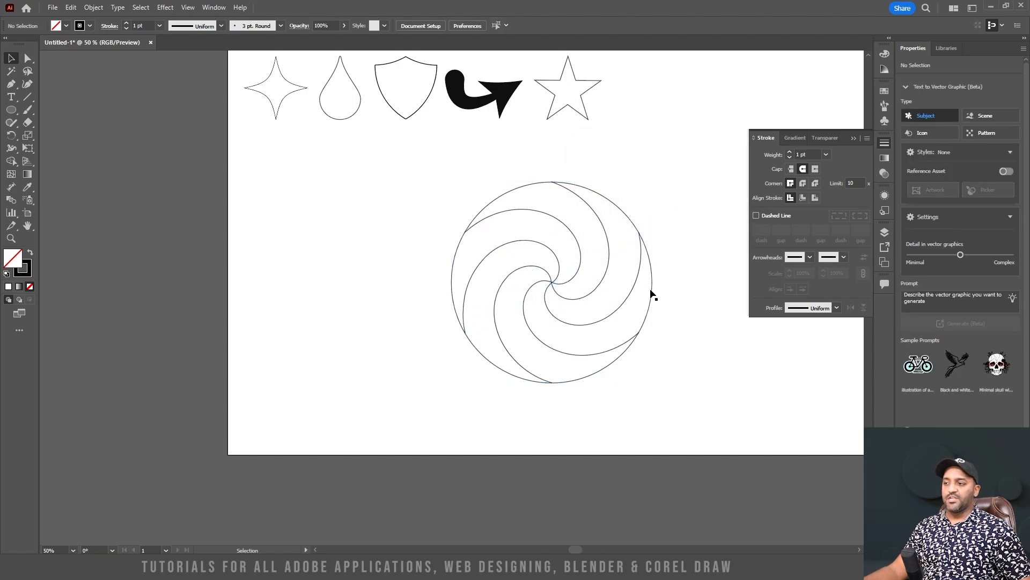
Expand the appearance of the circle and twisted lines, and activate the Shape Builder tool with the whole swirl selected
left_click_drag(673, 406, 306, 143)
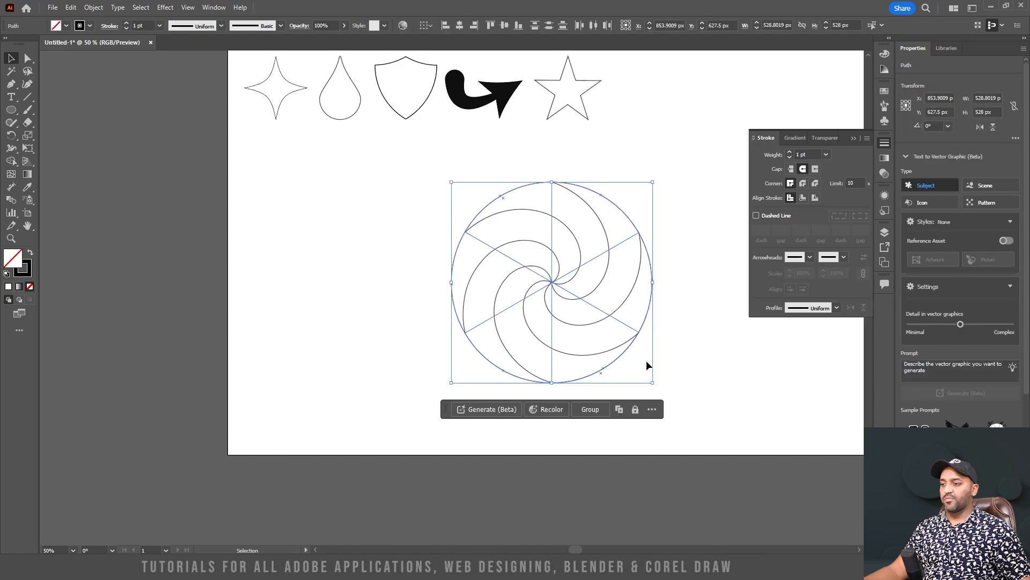
left_click(701, 391)
left_click_drag(701, 393, 290, 145)
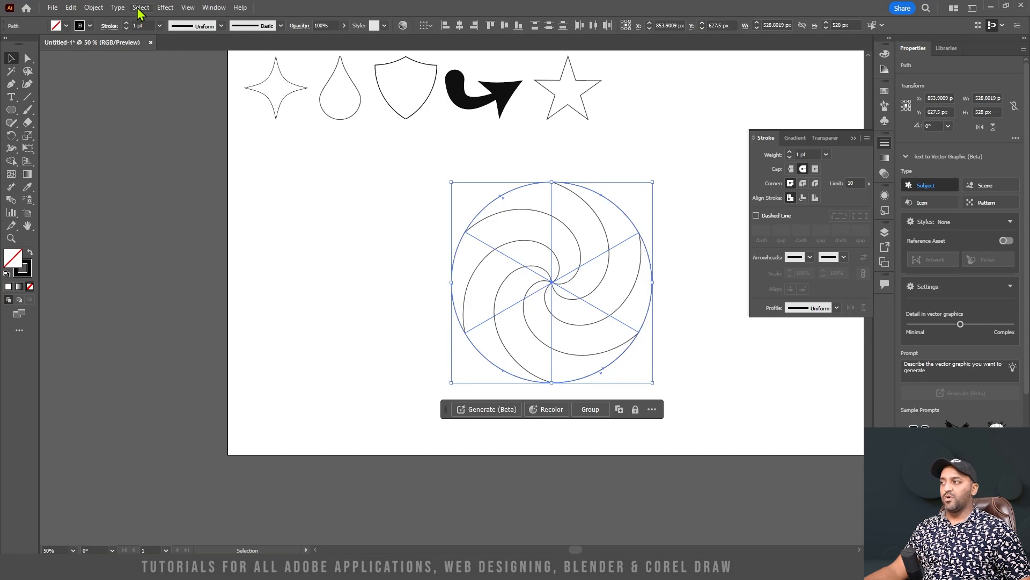
left_click(95, 8)
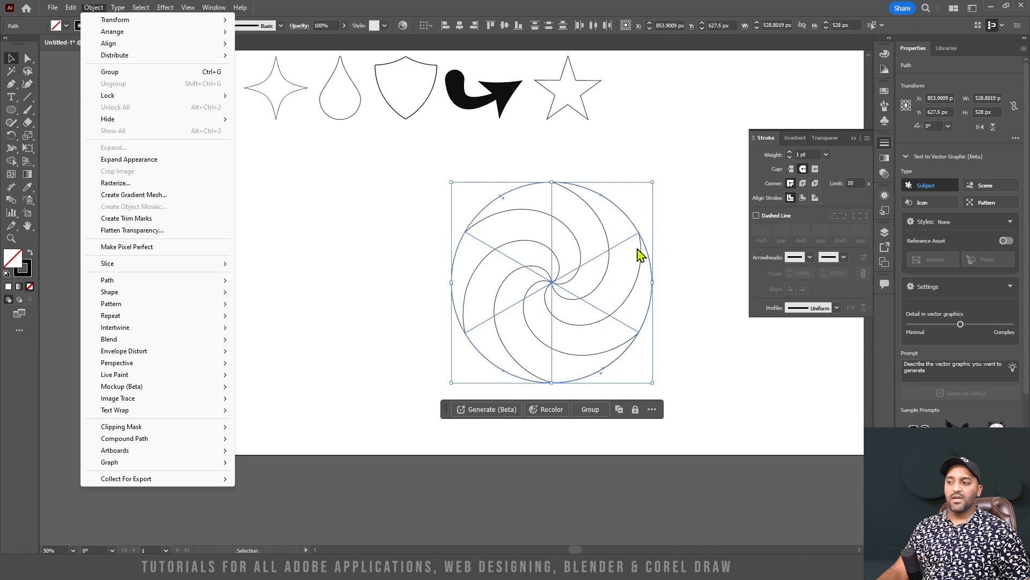
left_click(156, 159)
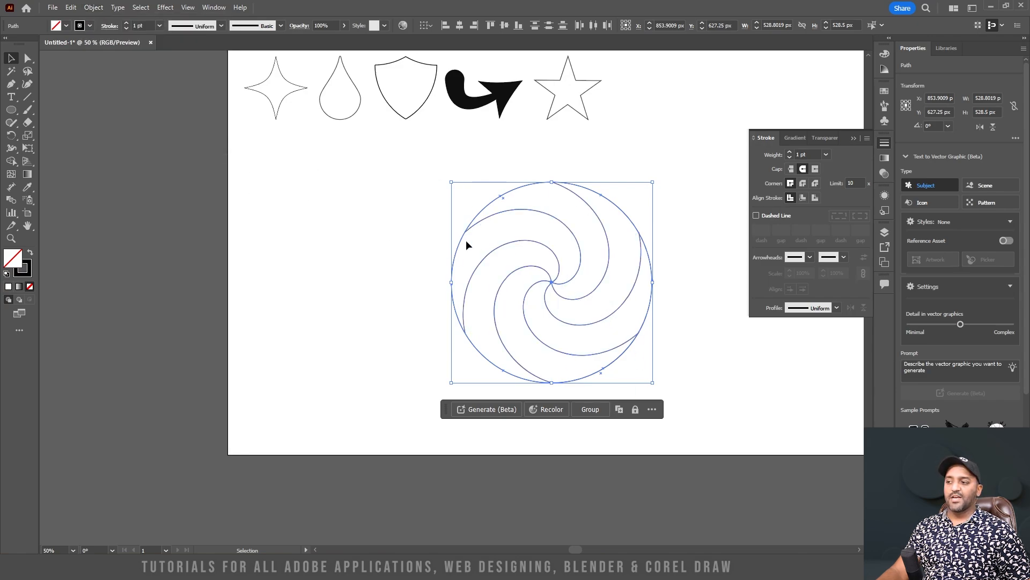
left_click_drag(682, 376, 366, 152)
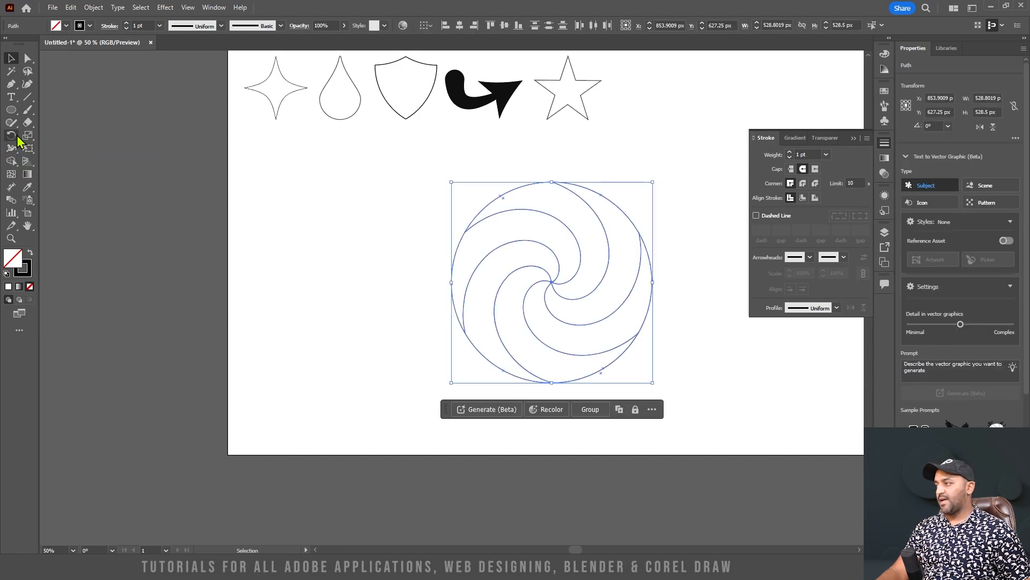
left_click(11, 161)
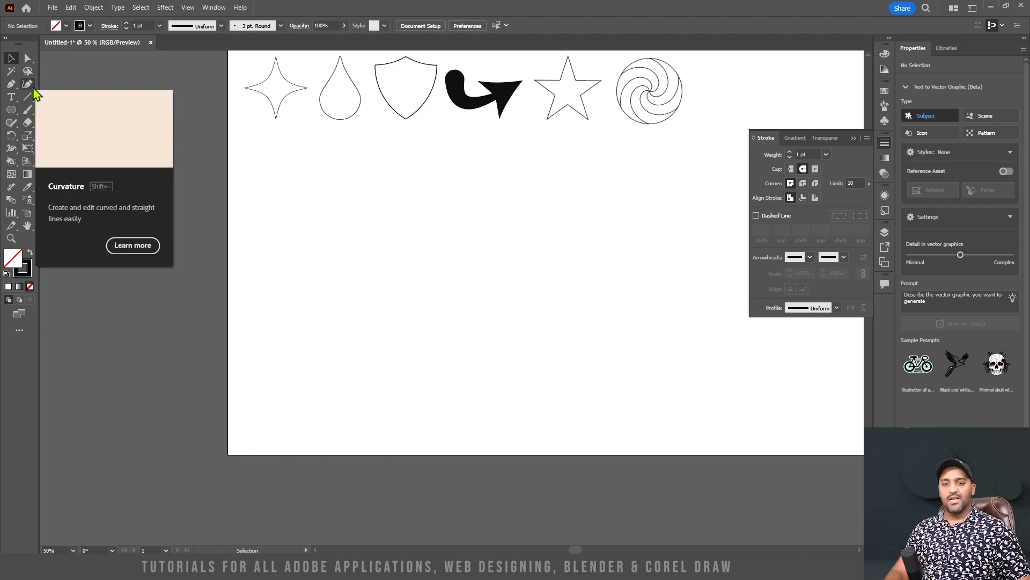
Draw a closed half-heart path about 315 by 505 px with the Pen tool, with a rounded top, curved left side and straight right edge
key("p")
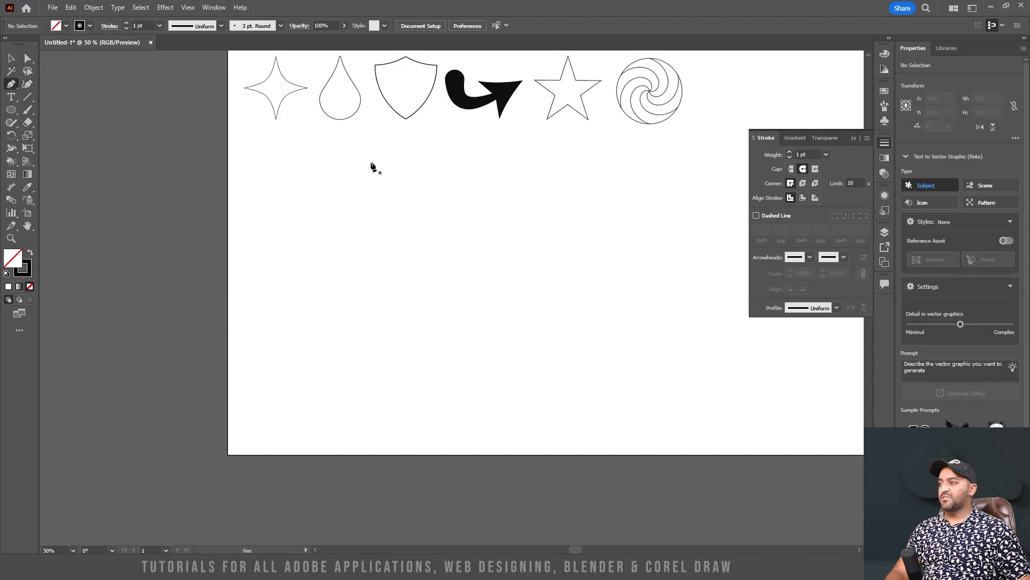
left_click(489, 92)
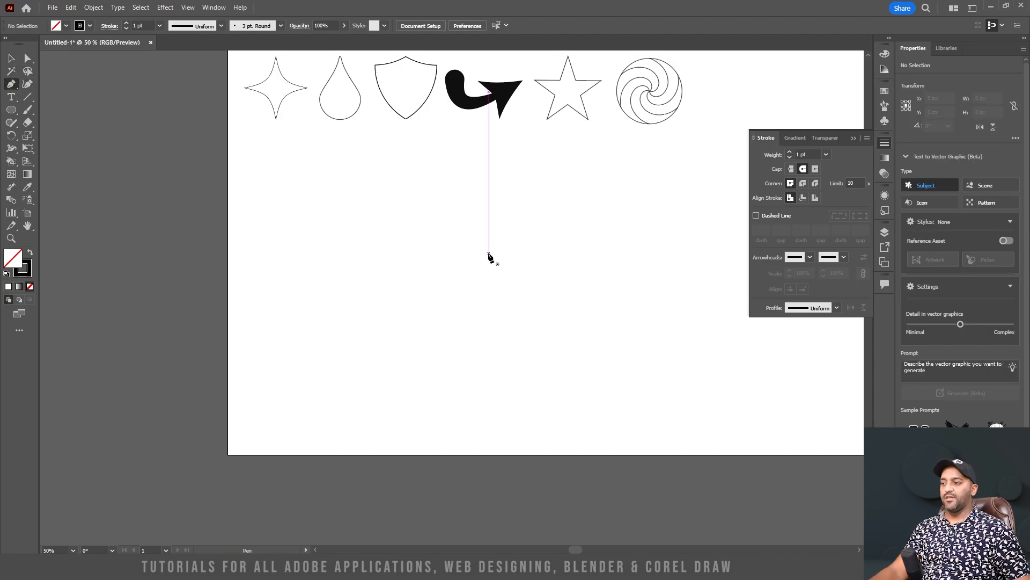
key("Escape")
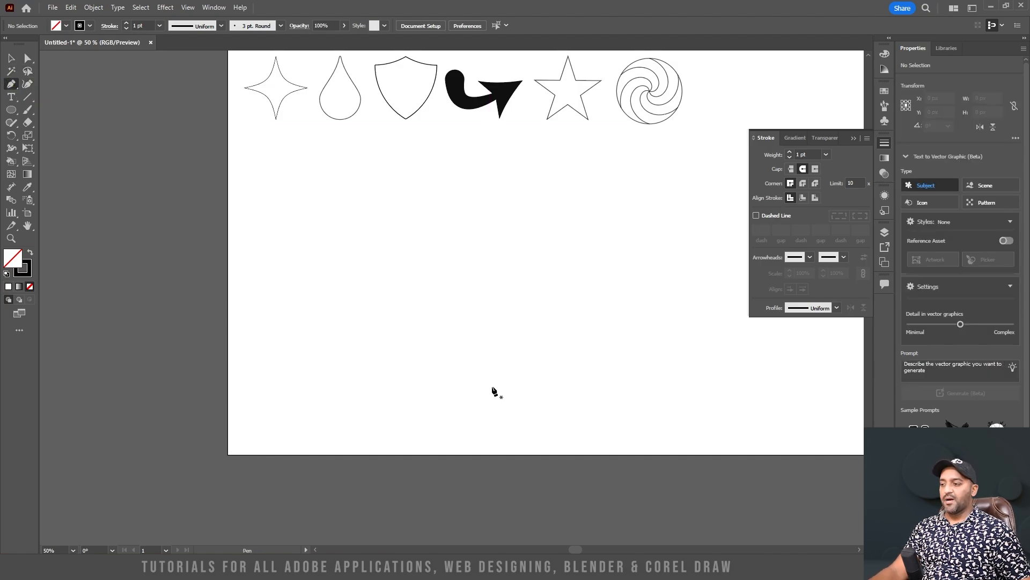
left_click(492, 386)
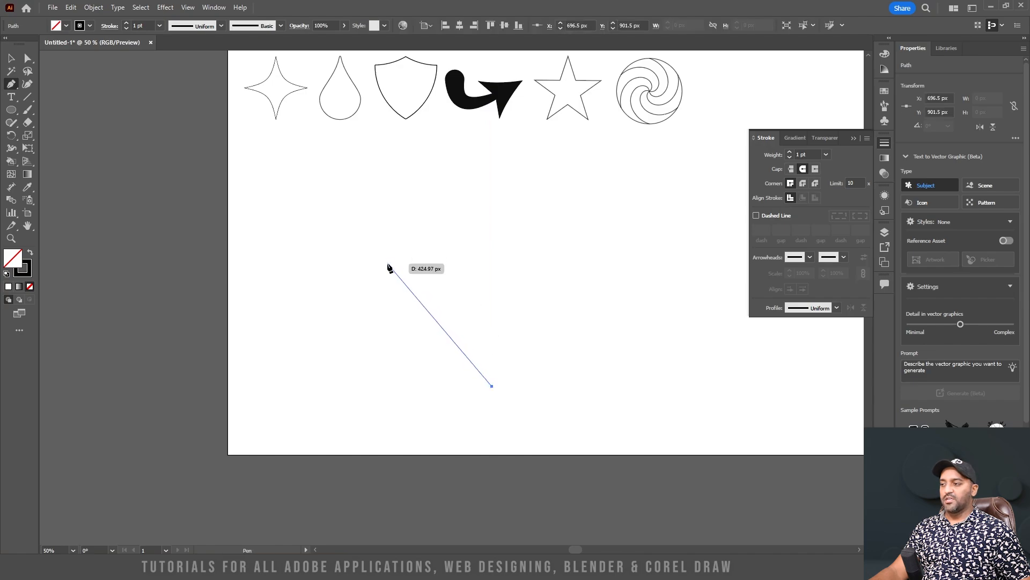
left_click_drag(387, 263, 389, 172)
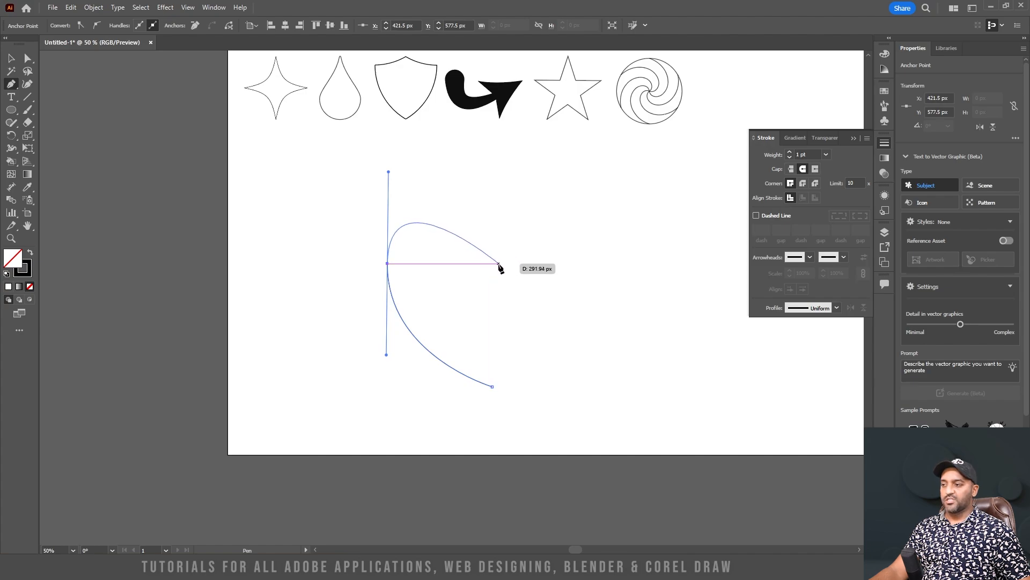
left_click_drag(507, 264, 507, 354)
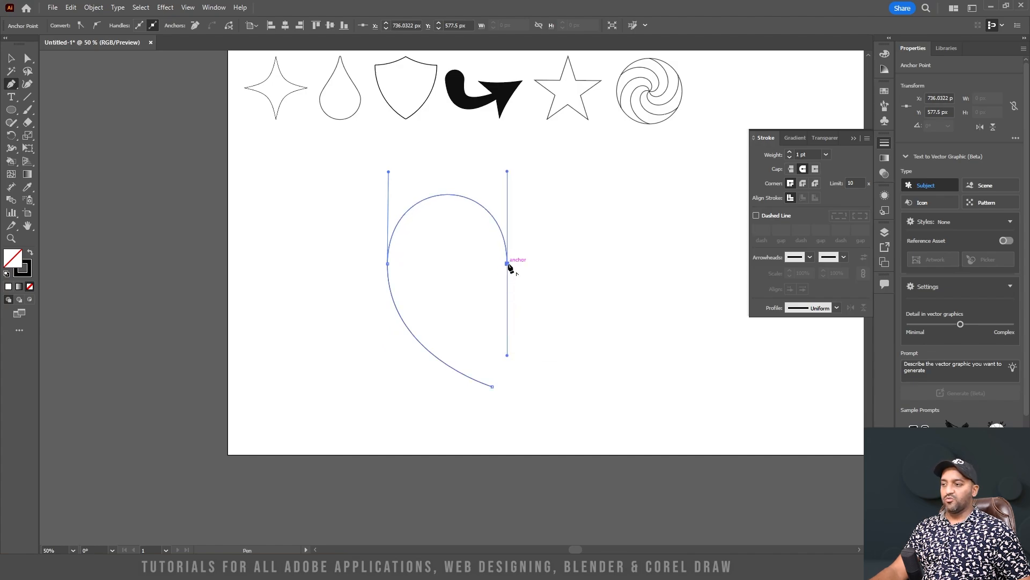
left_click_drag(507, 264, 492, 386)
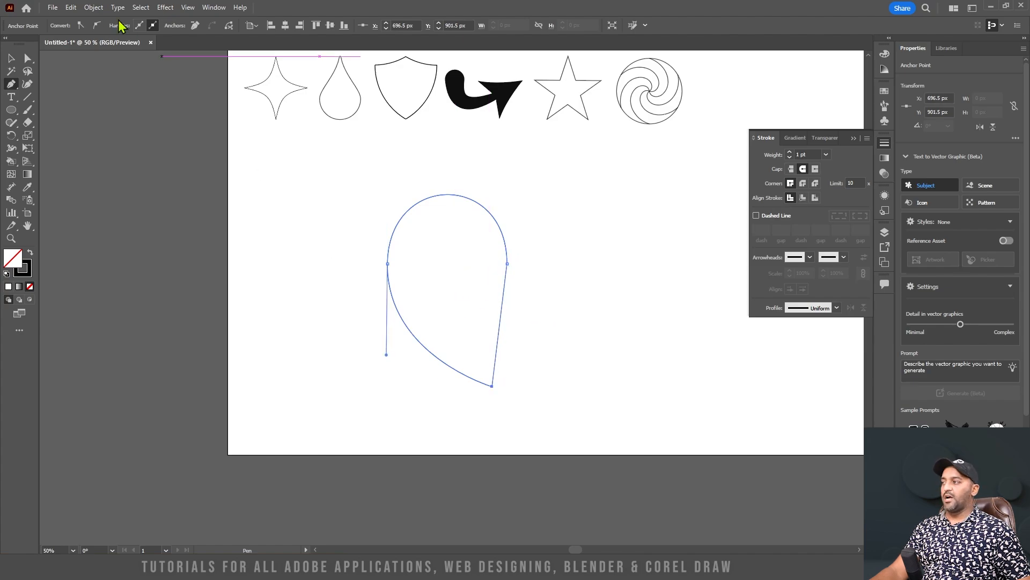
left_click(12, 58)
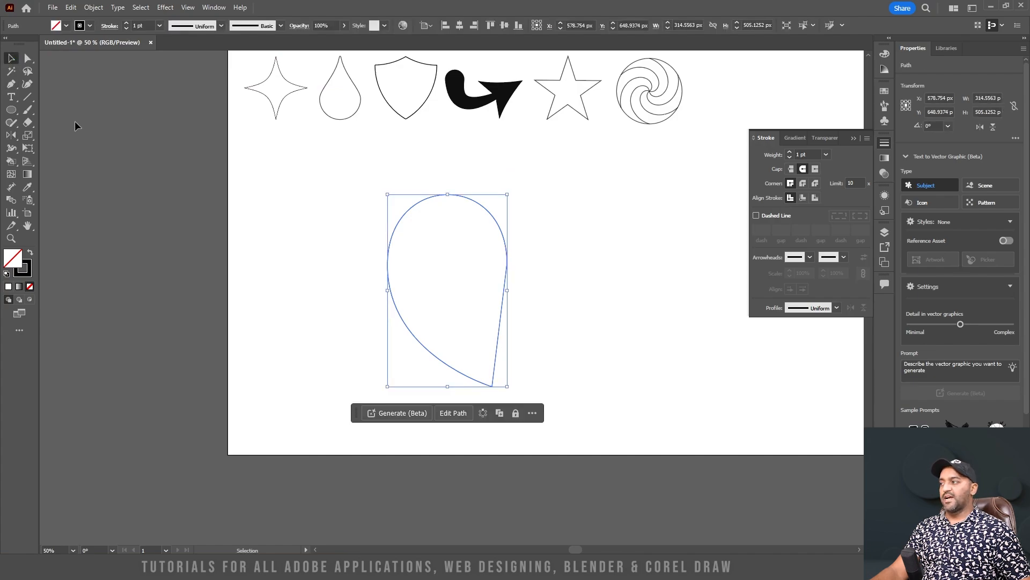
Reflect a copy of the half-heart across a vertical axis through its bottom tip, and deselect the result
left_click(11, 136)
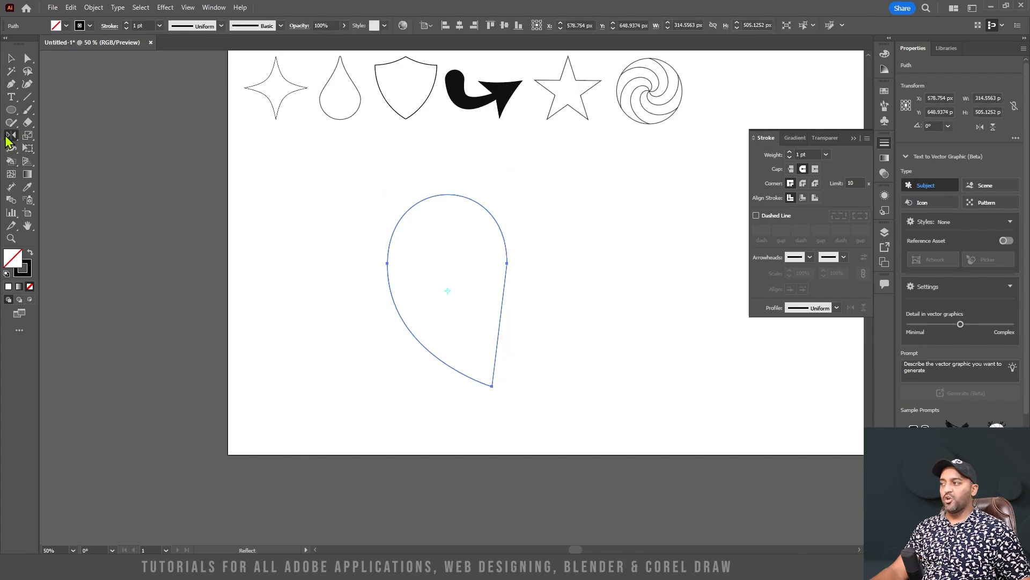
left_click(492, 385, "alt")
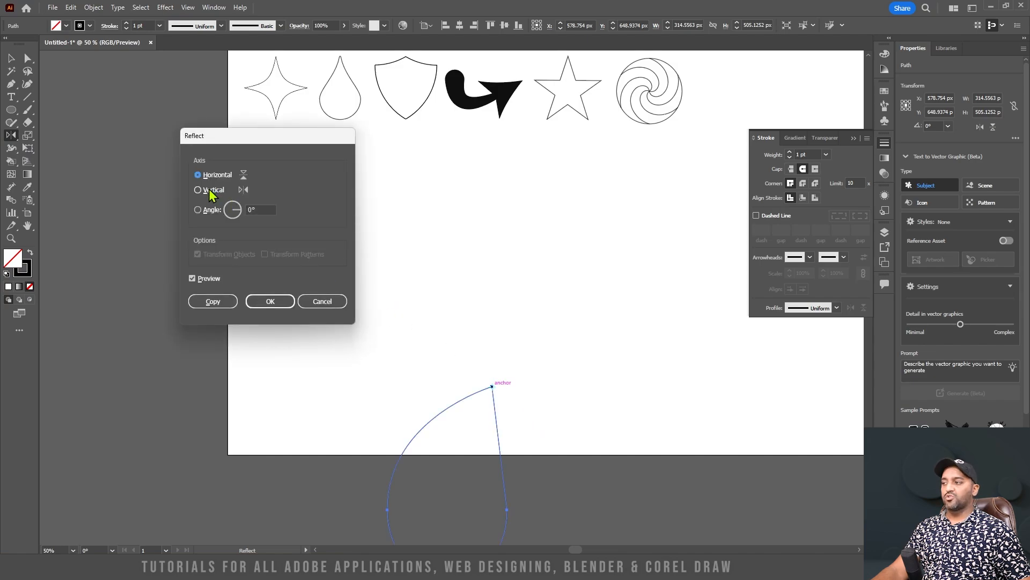
left_click(211, 302)
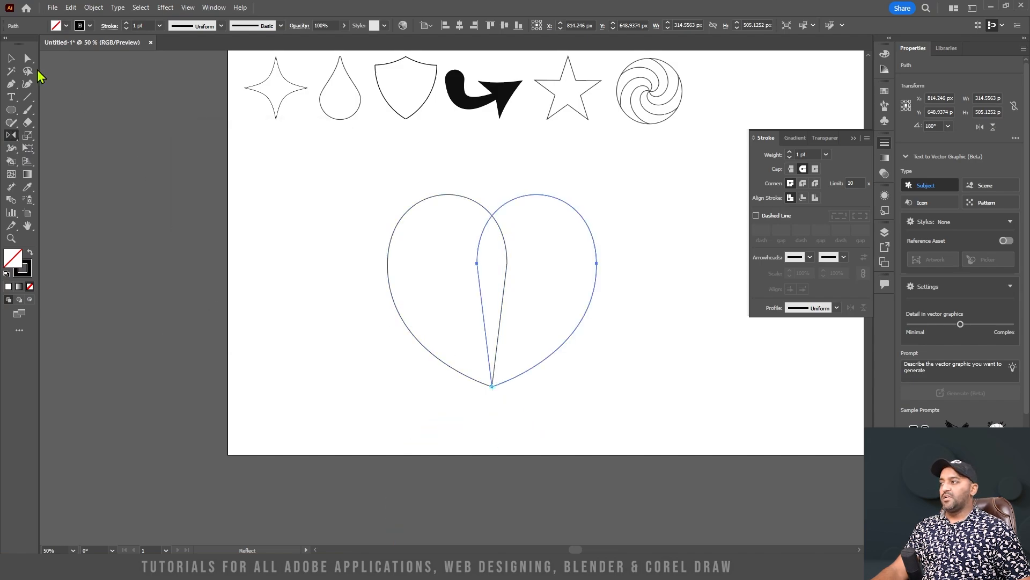
left_click(11, 57)
left_click(648, 261)
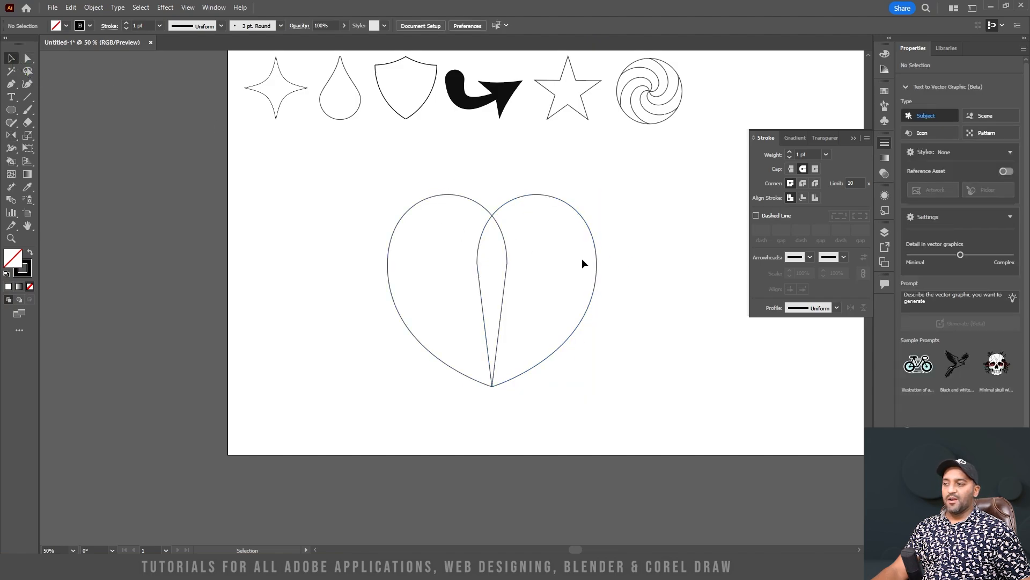
Unite the two overlapping halves into one heart outline with Pathfinder, and deselect it with the Direct Selection tool active
left_click_drag(603, 411, 336, 175)
left_click(881, 307)
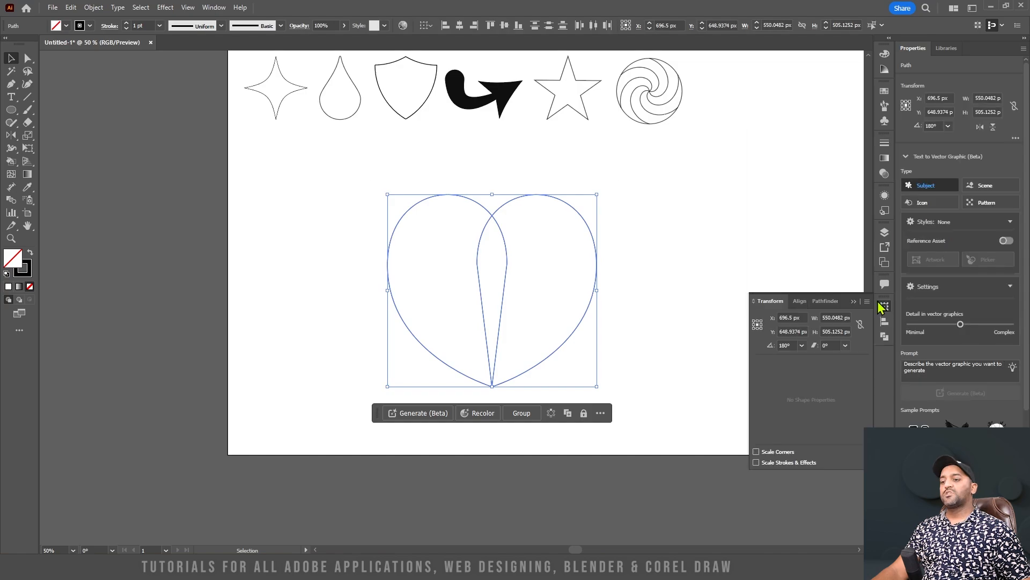
left_click(884, 308)
left_click(884, 308)
left_click(827, 301)
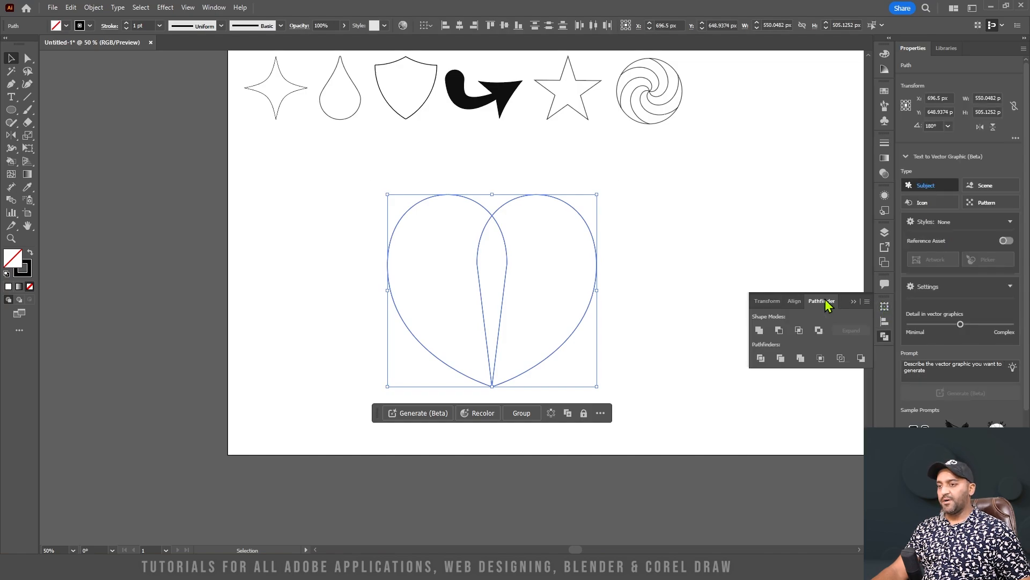
left_click(758, 331)
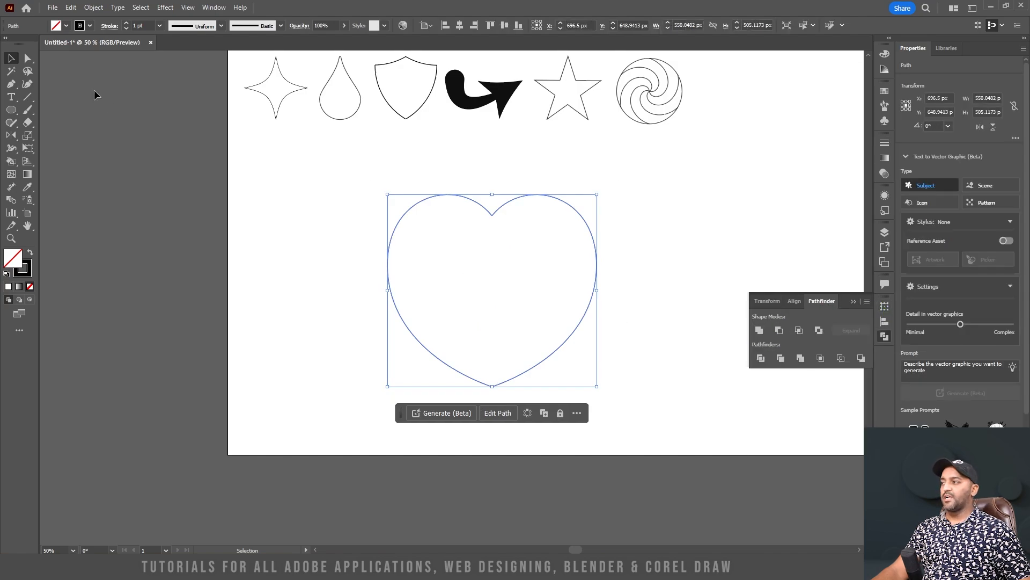
left_click(28, 59)
left_click(675, 283)
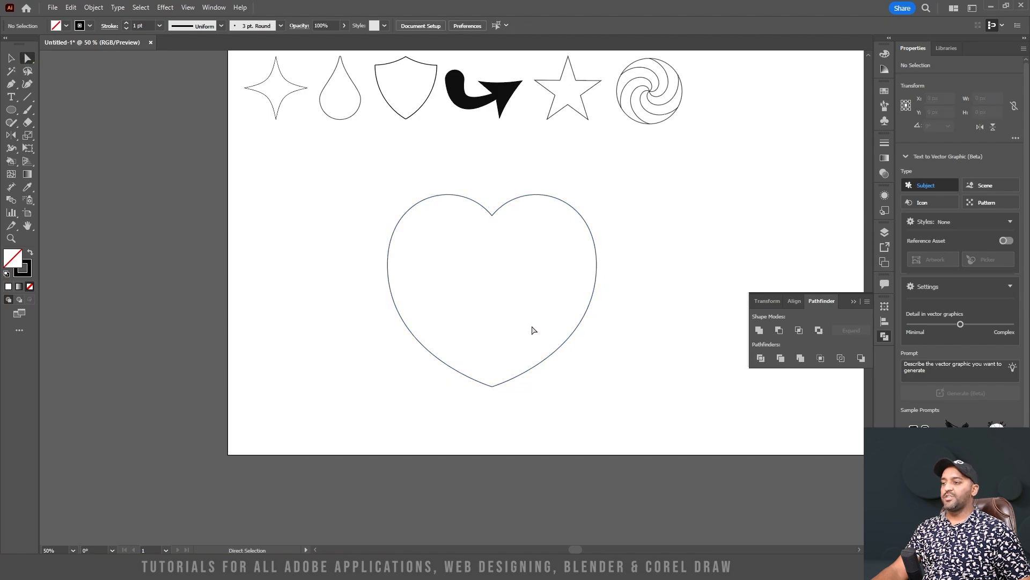